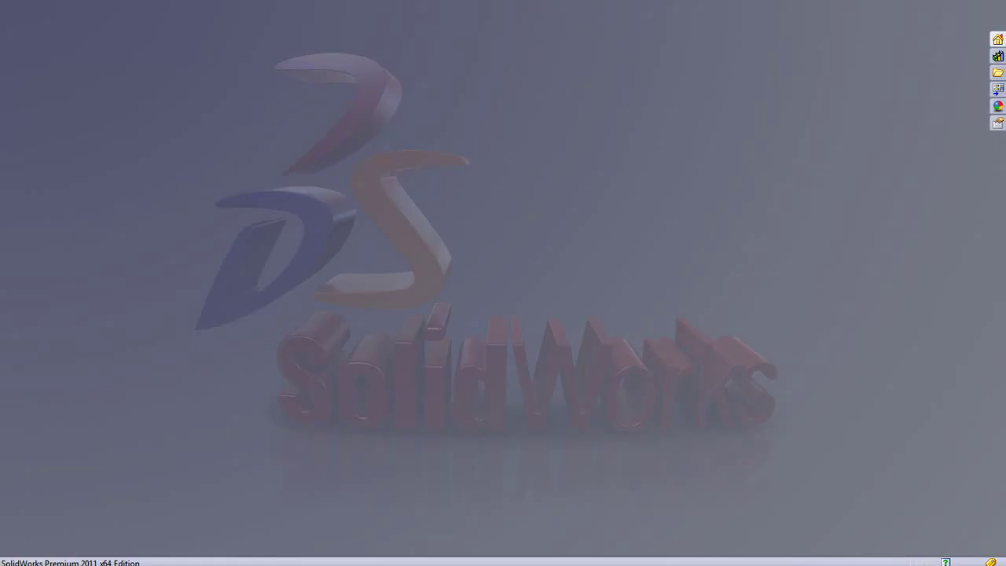
Step: Create a new part document from the Part mm template
key("ctrl+n")
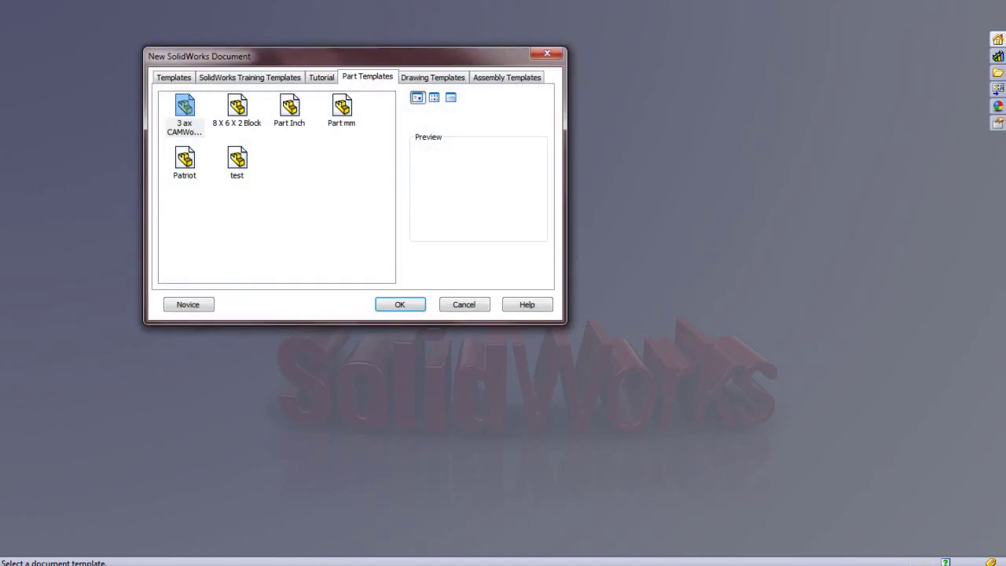
left_click(339, 115)
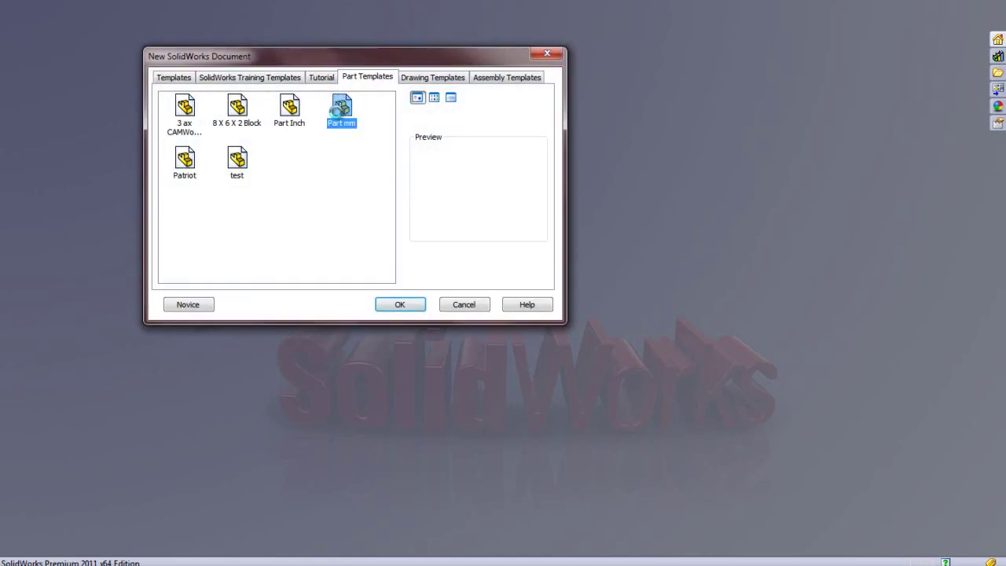
double_click(339, 114)
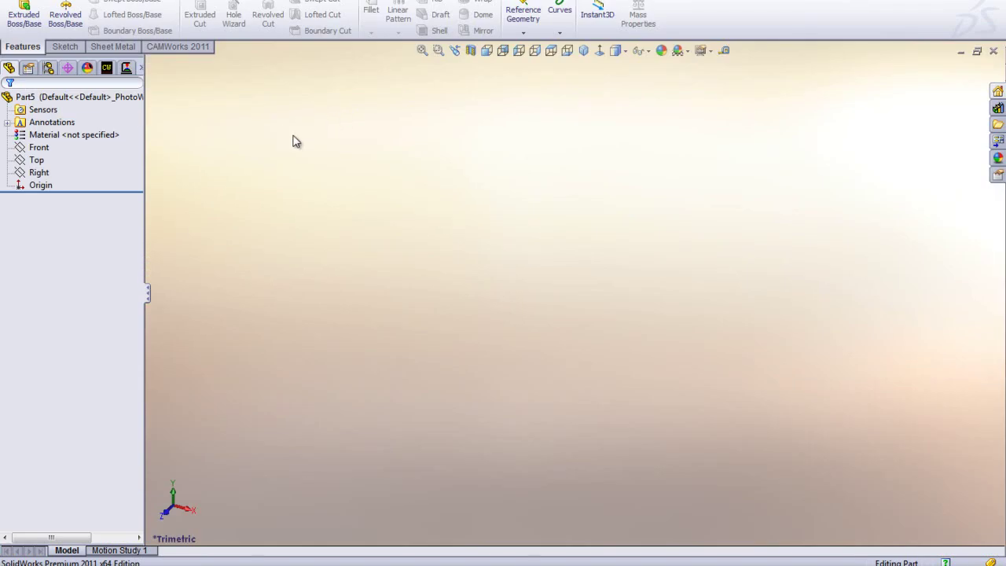
Step: Sketch a center rectangle on the Front plane, centred on the origin, about 161 mm wide and 108 mm high
left_click(43, 146)
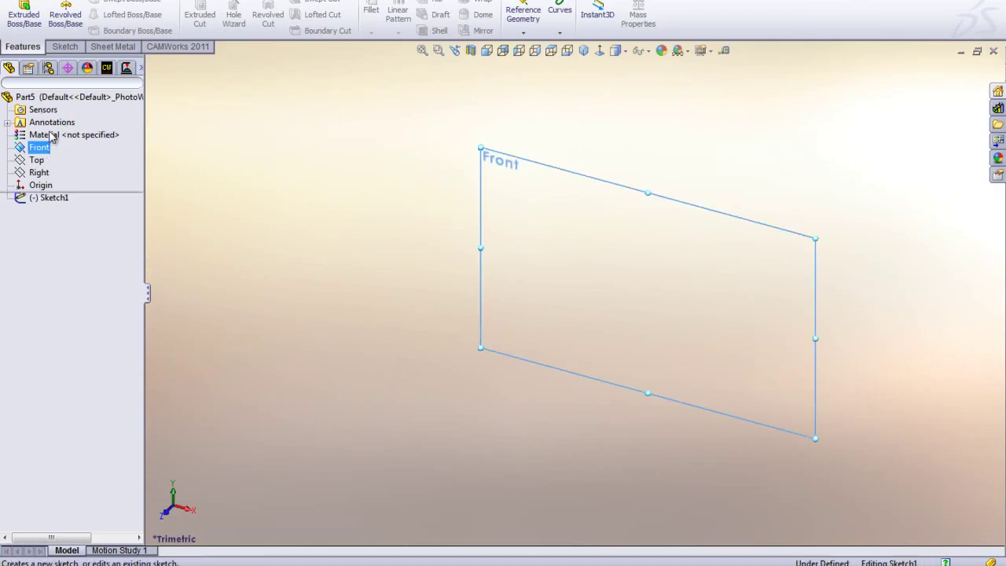
left_click(53, 128)
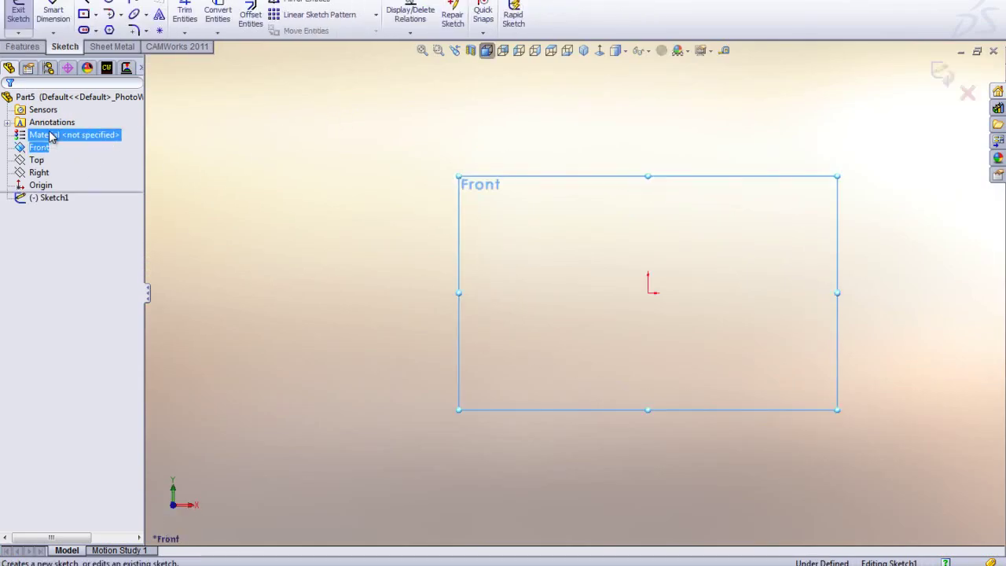
left_click(83, 15)
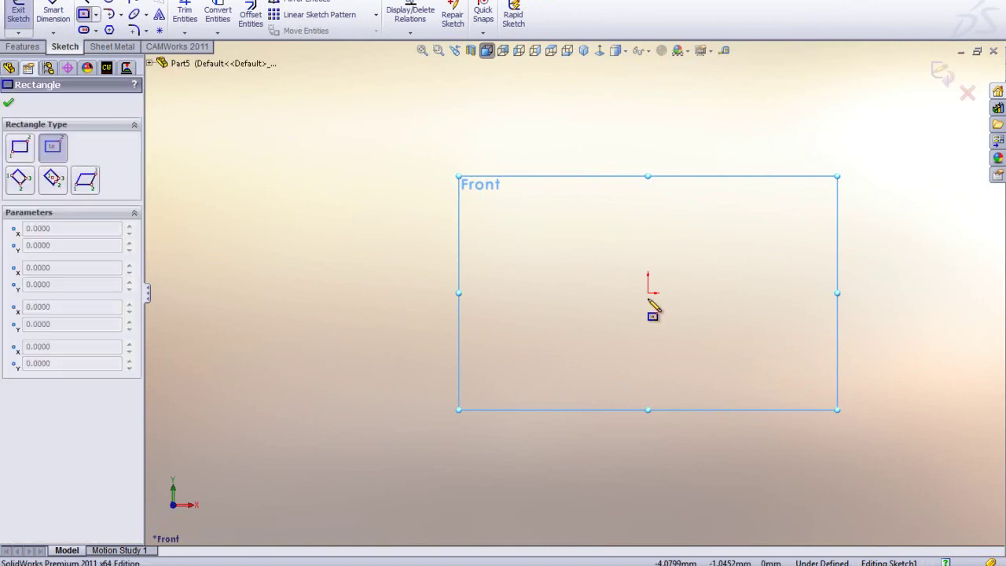
left_click(647, 293)
left_click(836, 166)
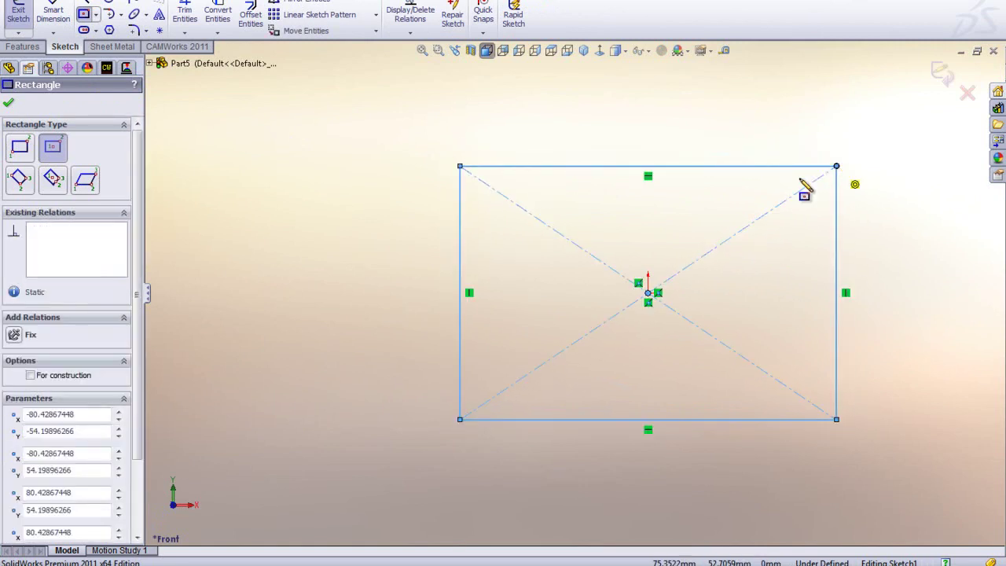
Step: Dimension the rectangle's height and width to 60 mm each
right_click_drag(385, 289, 381, 205)
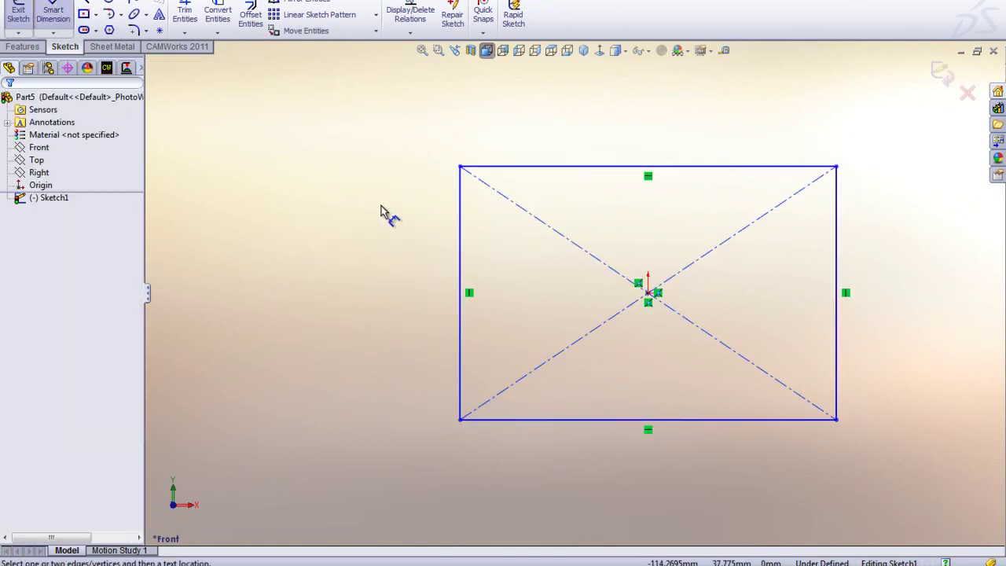
left_click(461, 229)
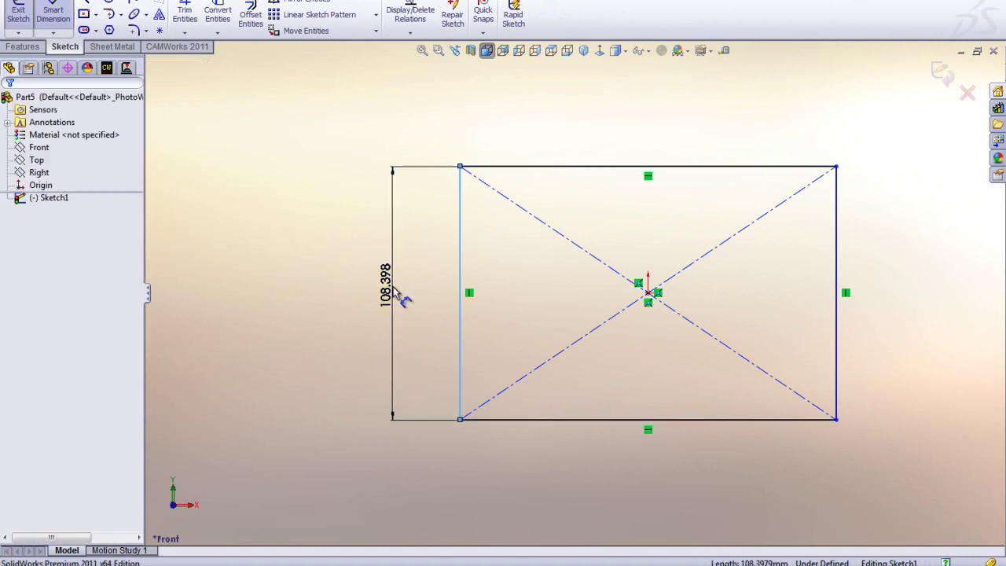
left_click(396, 292)
type("60")
key("Return")
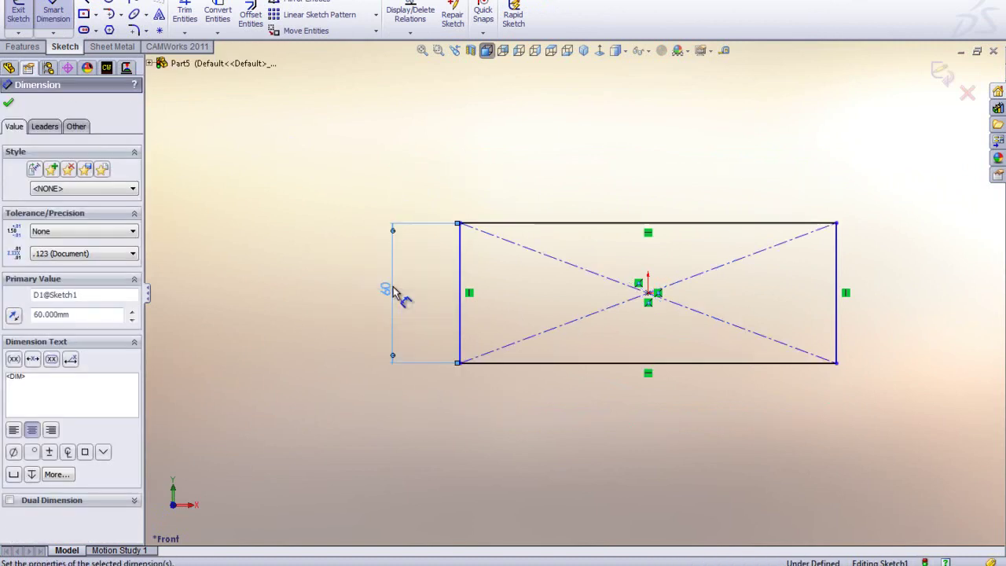
left_click(585, 224)
left_click(638, 179)
type("60.")
key("Return")
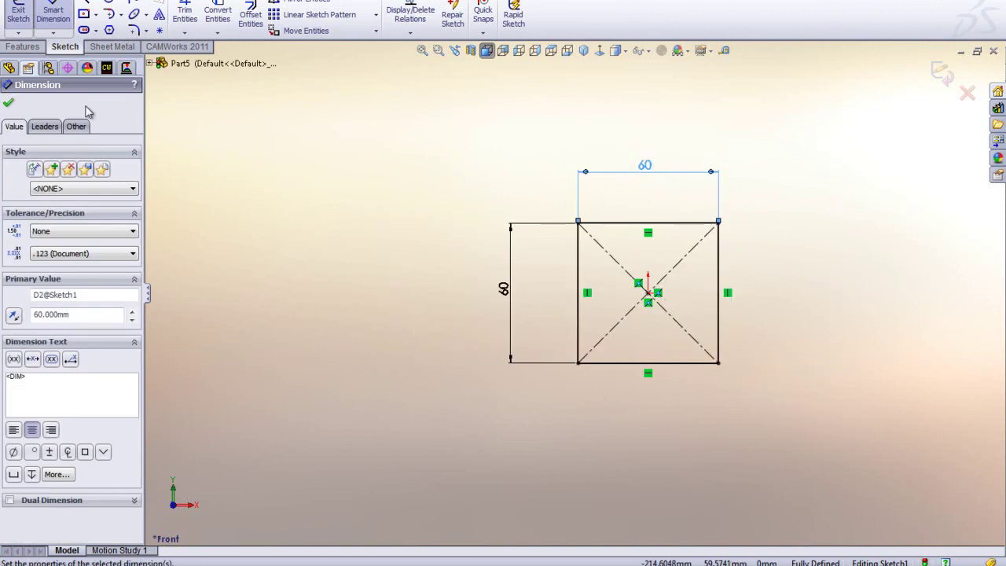
Step: Extrude the square sketch as a blind boss 40 mm deep
left_click(22, 46)
left_click(24, 12)
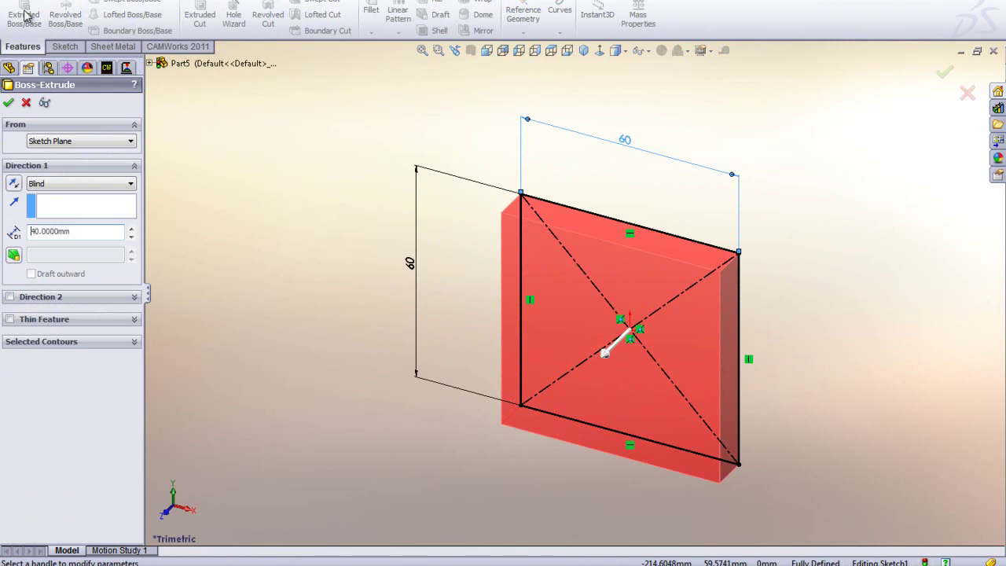
type("40.")
key("Return")
left_click(7, 103)
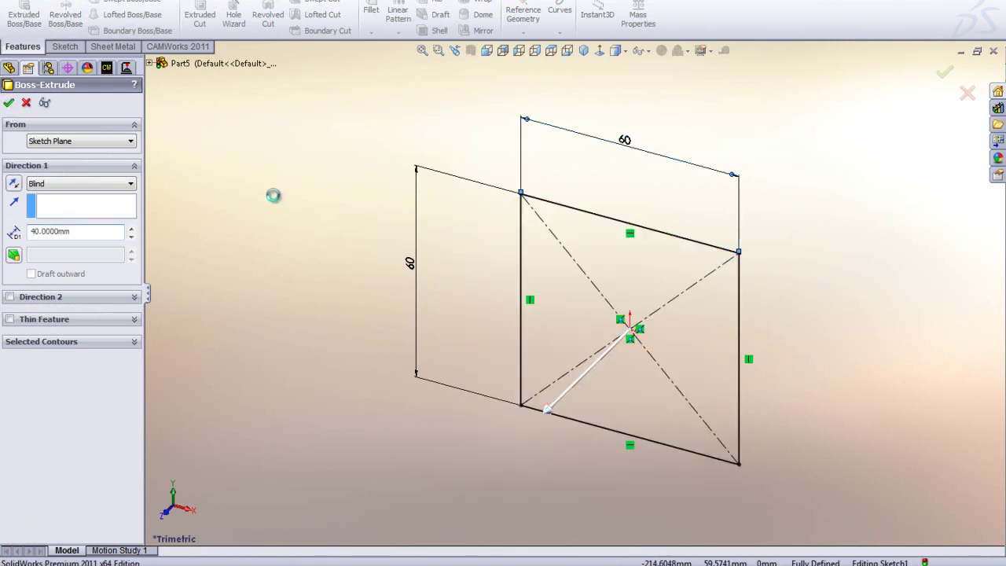
mouse_move(278, 201)
middle_mouse_down()
mouse_move(274, 144)
mouse_move(270, 194)
middle_mouse_up()
Step: Check the reference drawing and chamfer the block's four corner edges along its depth by 8 mm at 45 degrees
key("alt+Tab")
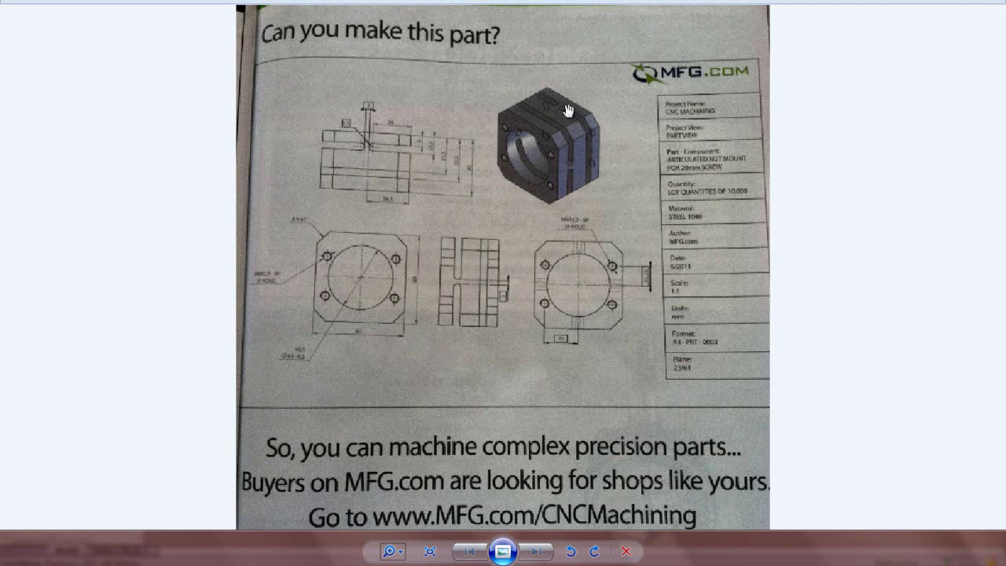
key("alt+Tab")
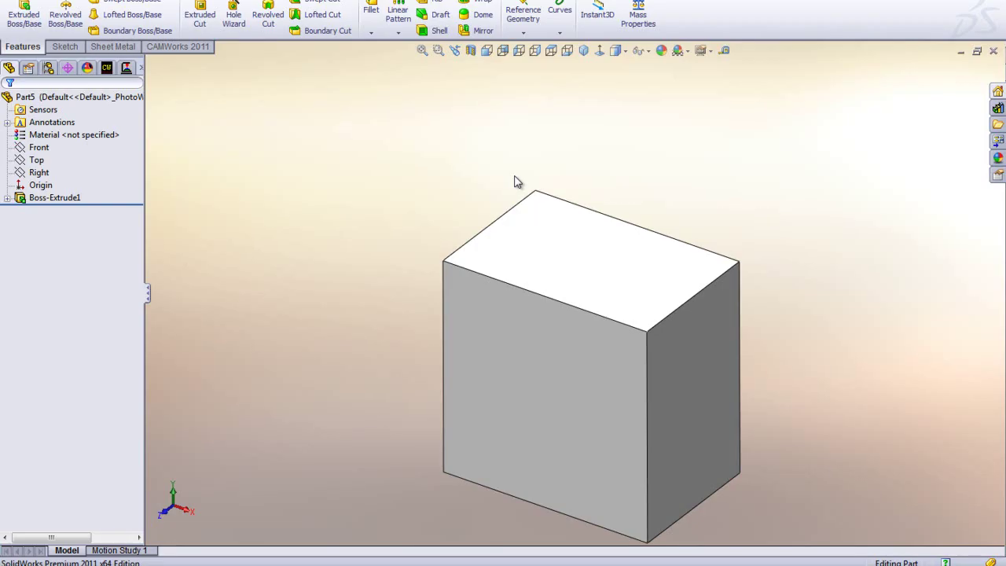
left_click(371, 34)
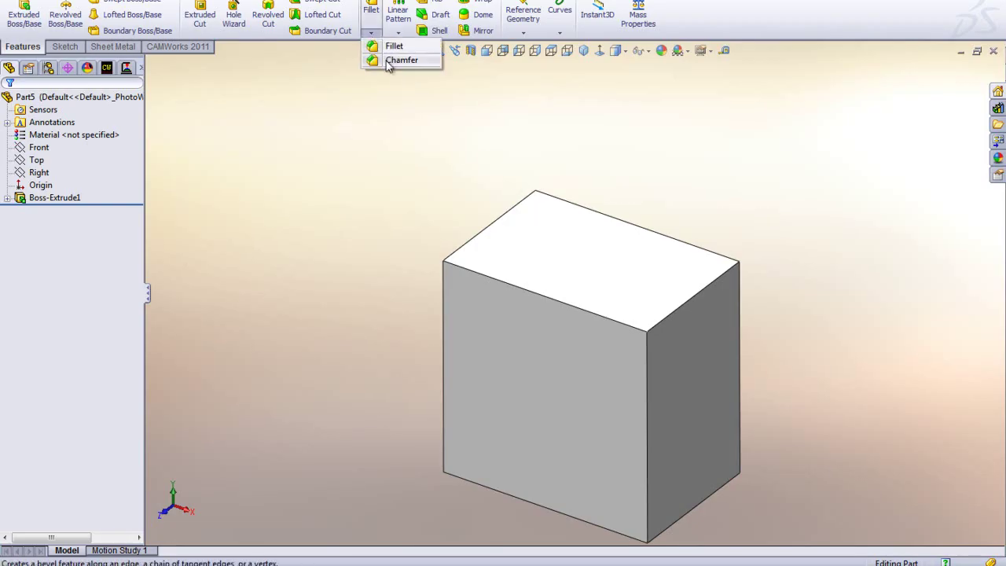
left_click(385, 60)
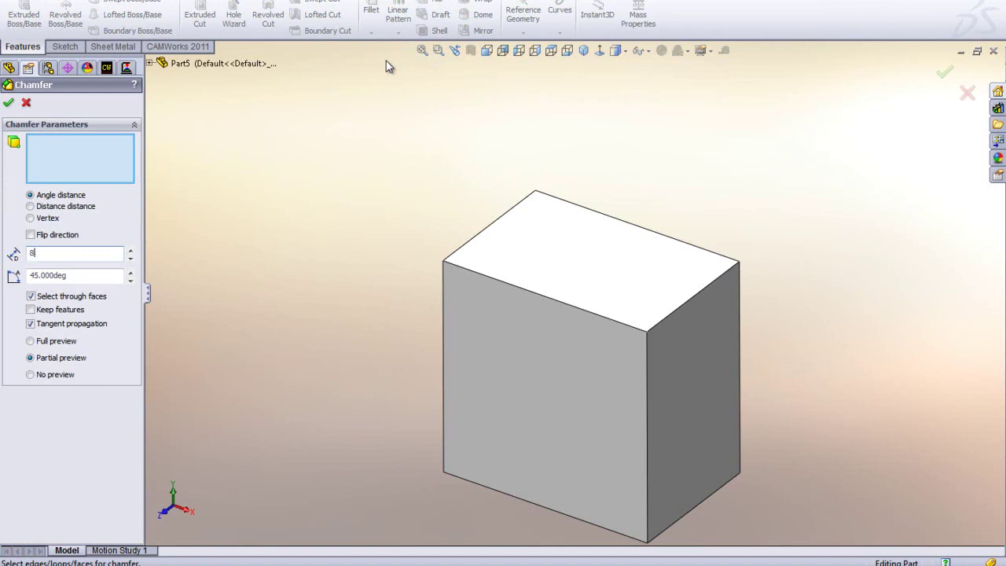
left_click(692, 296)
middle_click_drag(746, 358, 681, 465)
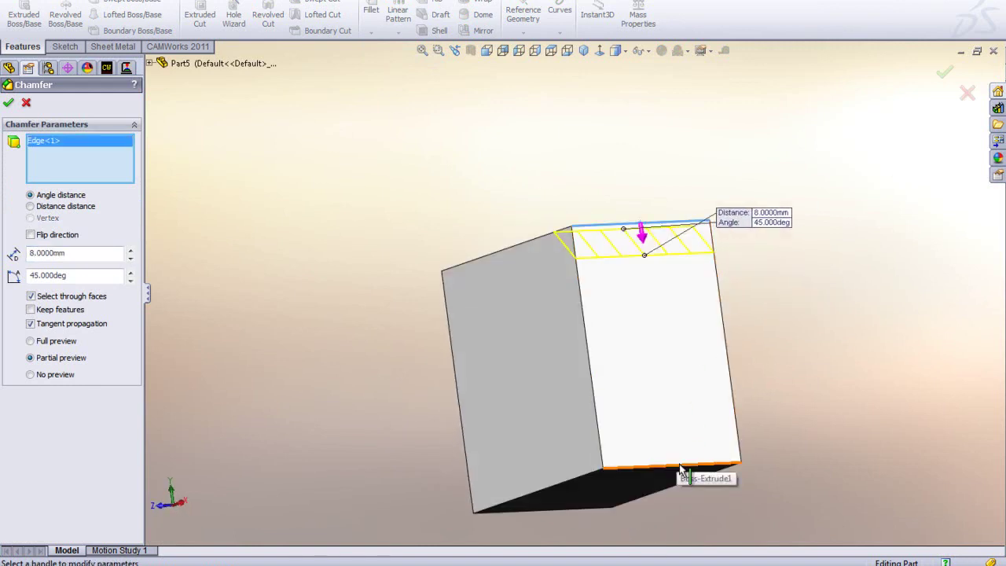
left_click(682, 470)
middle_click_drag(692, 378, 797, 209)
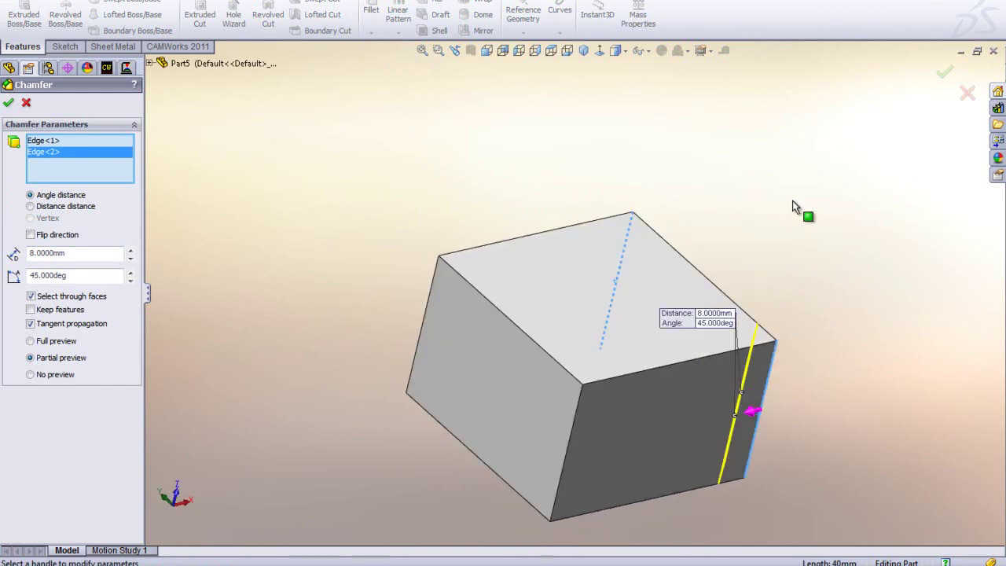
left_click(576, 442)
middle_click_drag(464, 248, 539, 310)
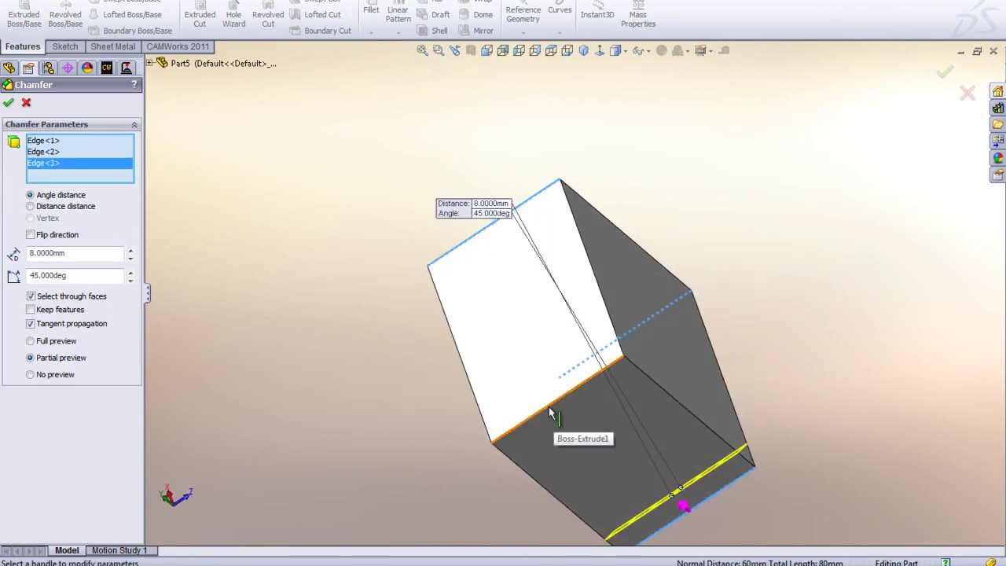
left_click(550, 411)
key("Return")
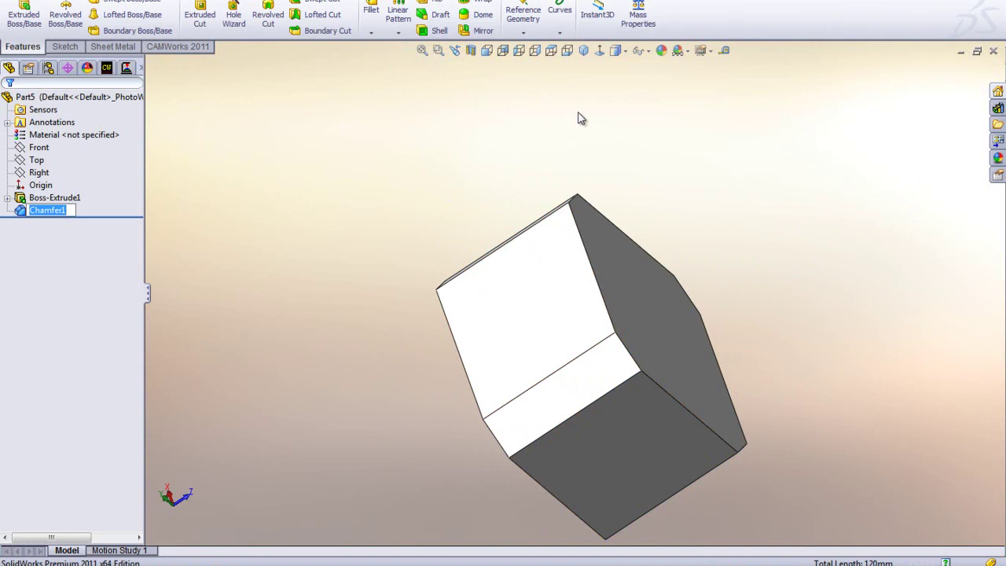
Step: Consult the reference drawing, then sketch a circle about 40 mm in diameter on the block's front face, centred on the origin
left_click(583, 50)
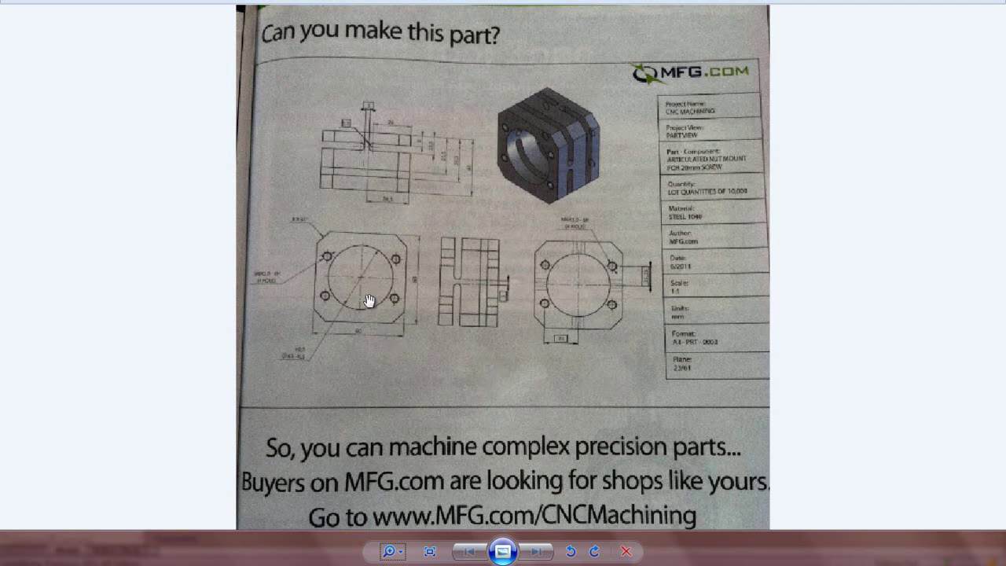
key("alt+Tab")
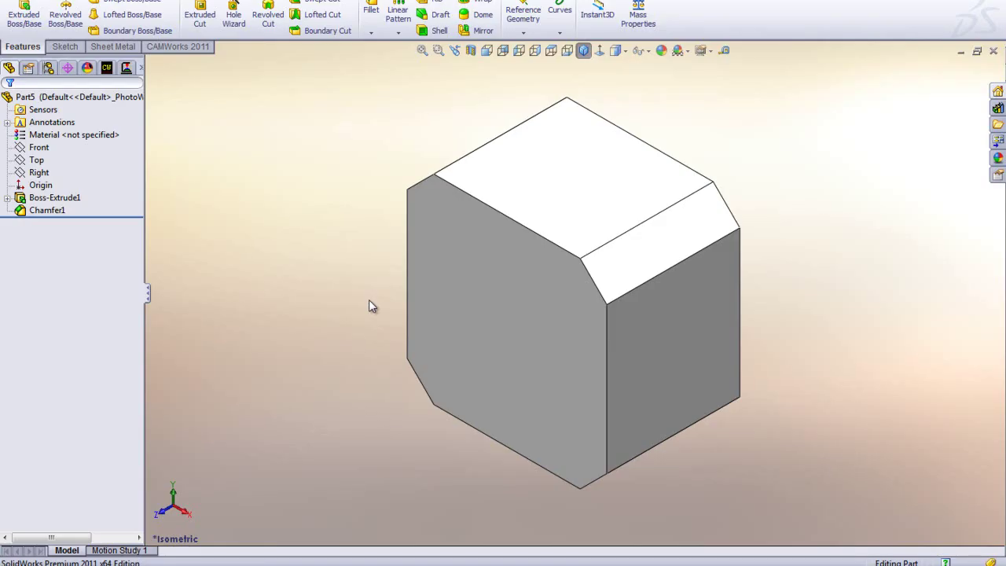
left_click(467, 313)
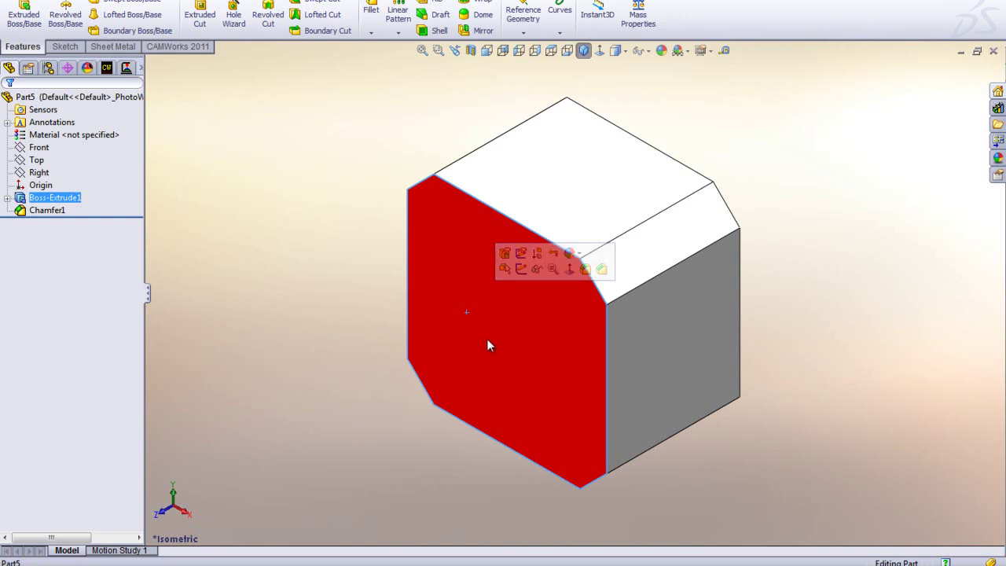
left_click(520, 270)
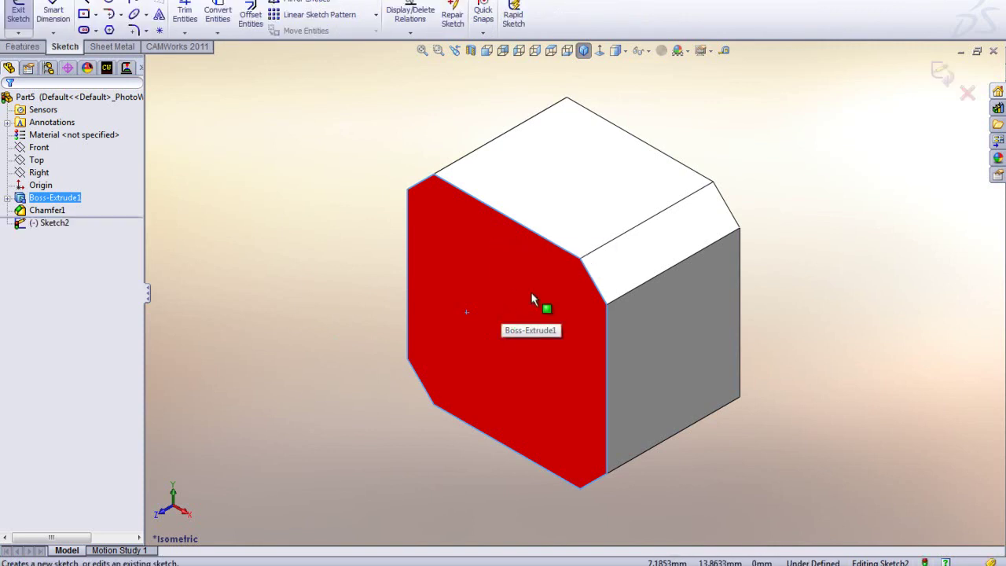
left_click(599, 50)
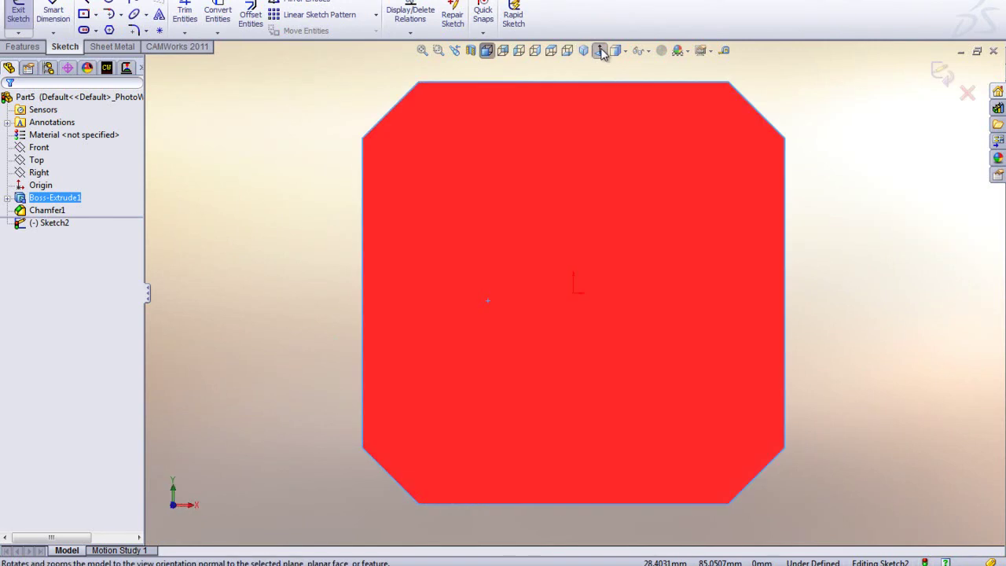
left_click(109, 3)
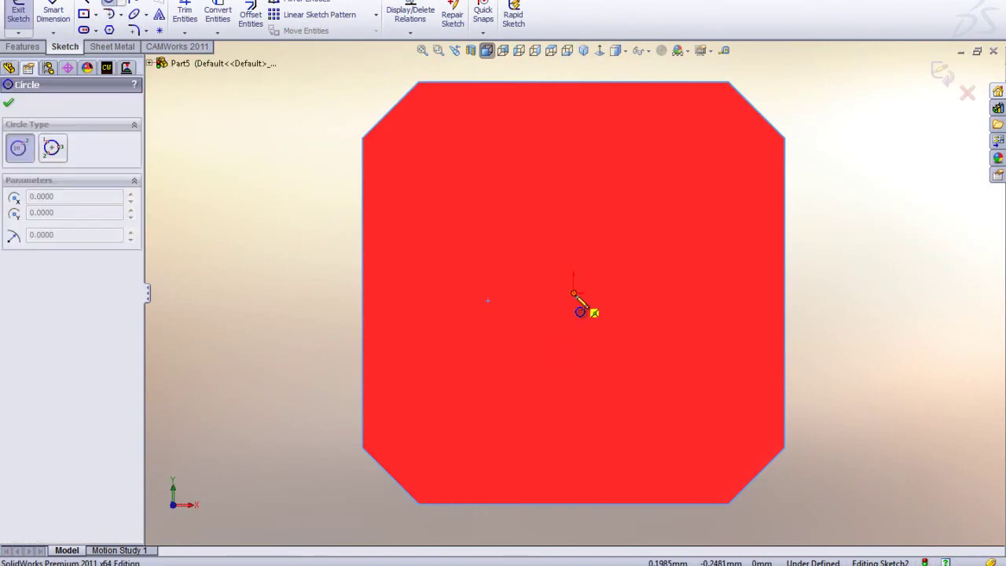
left_click(574, 293)
left_click(688, 206)
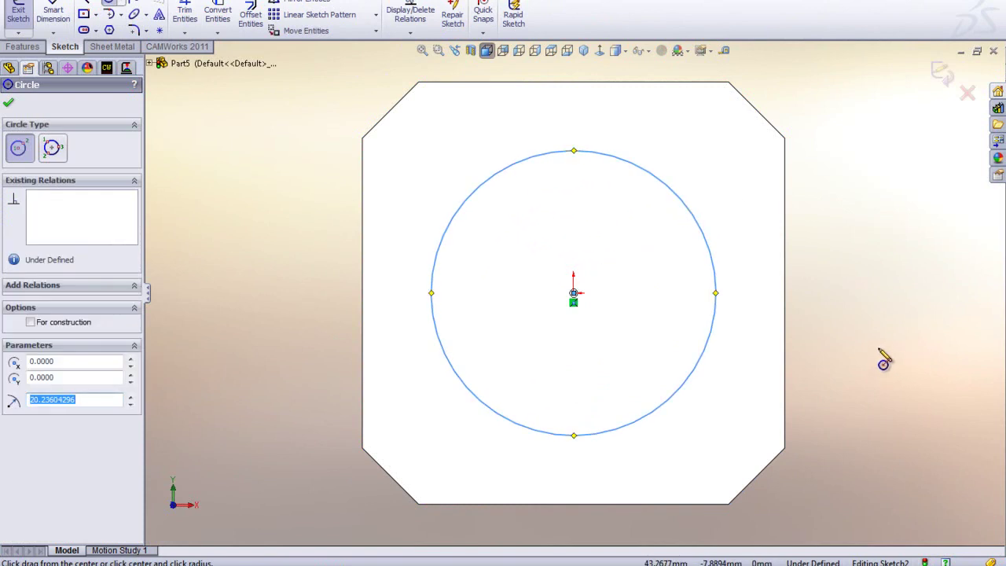
Step: Dimension the circle's diameter to 43 mm
right_click_drag(882, 359, 881, 285)
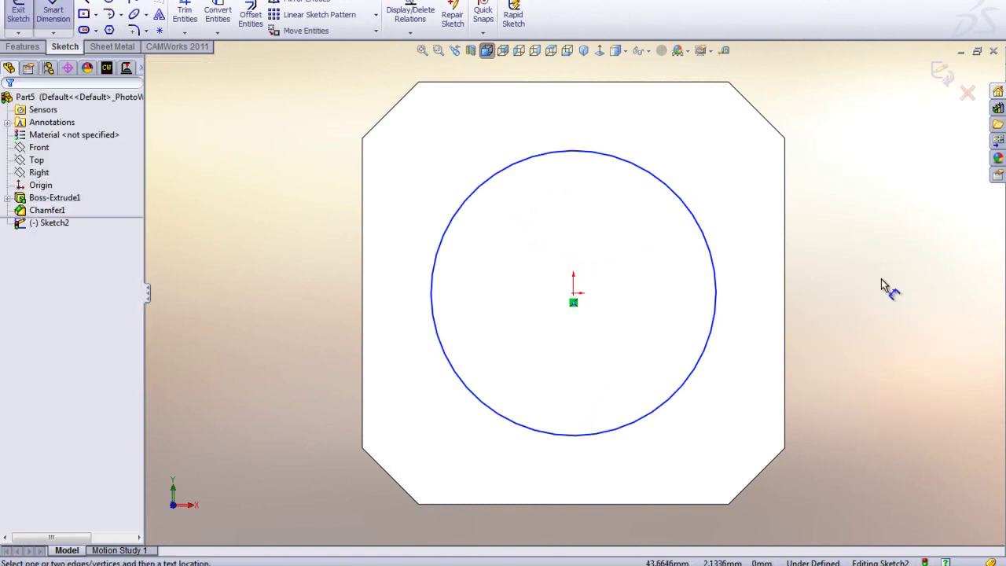
left_click(704, 220)
left_click(839, 117)
type("4")
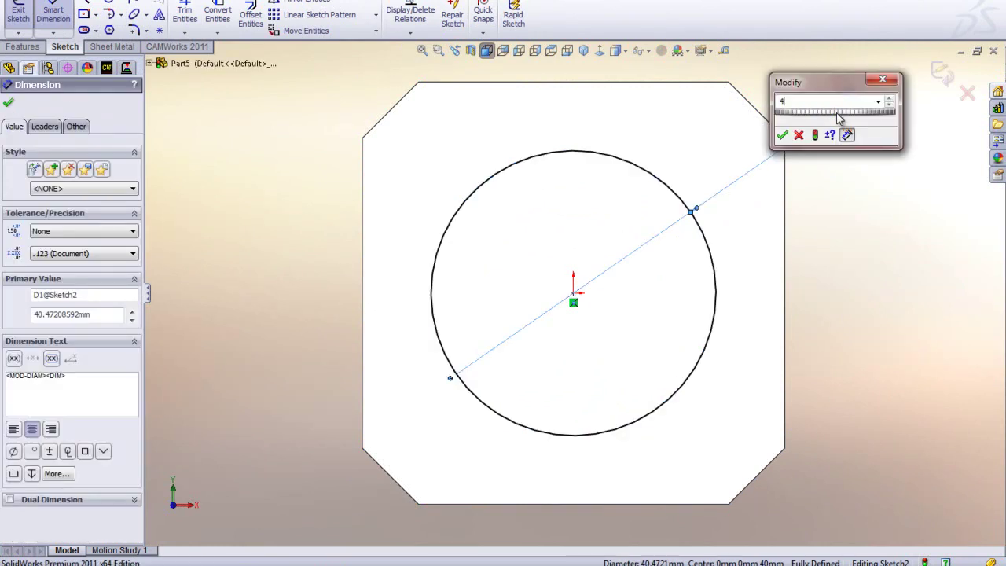
type("3.")
key("Return")
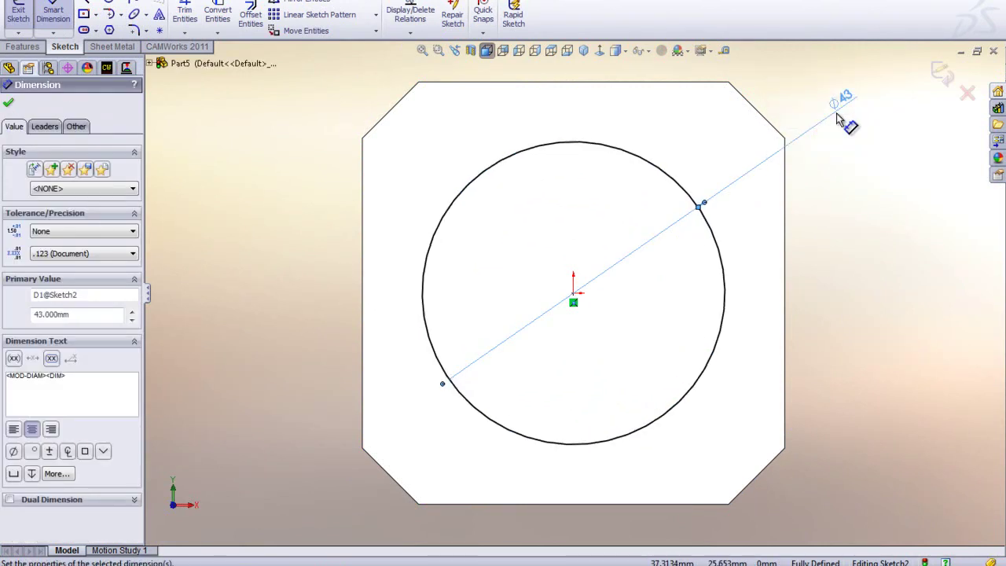
Step: Cut the circle through the whole block with an extruded cut set to Through All
left_click(23, 46)
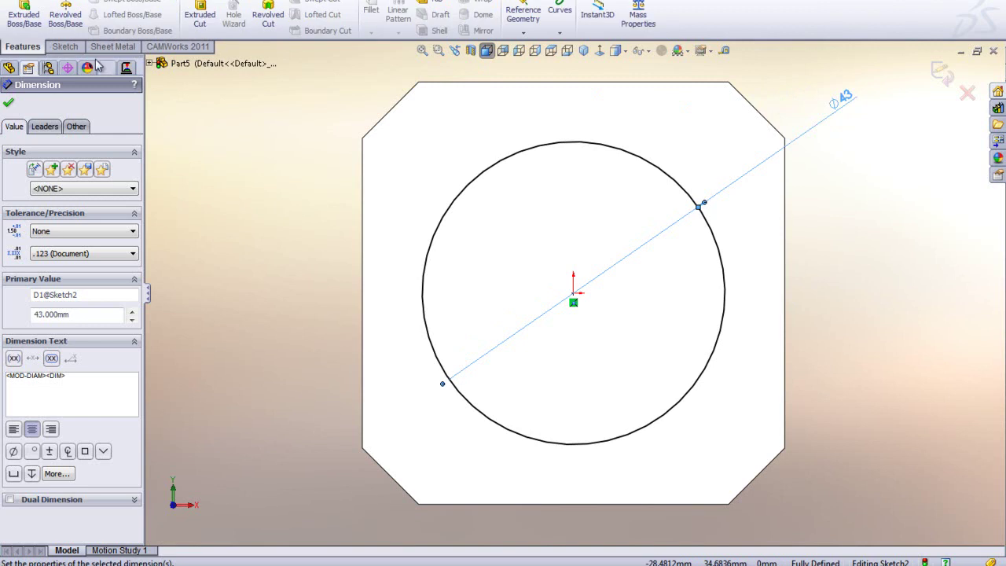
left_click(206, 11)
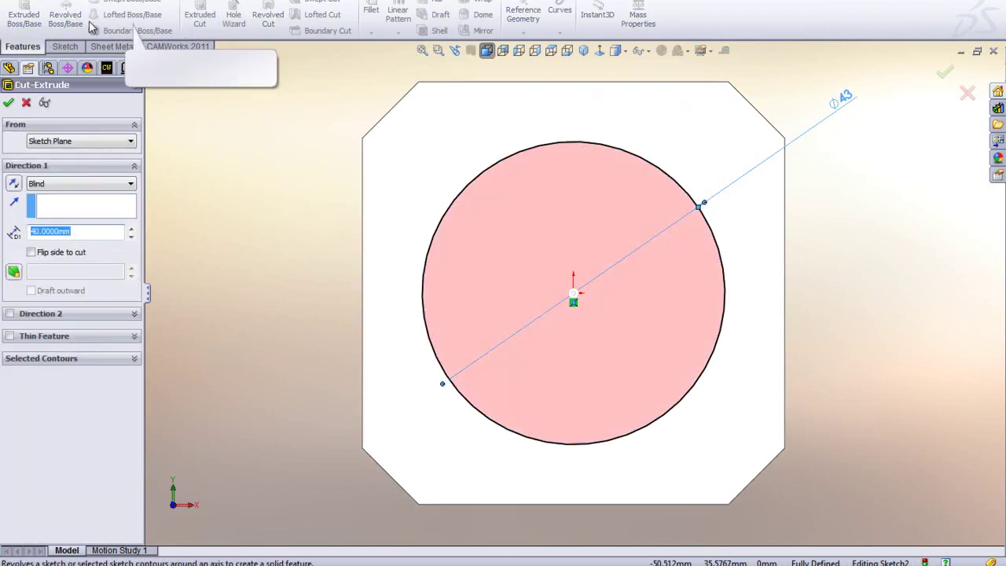
left_click(63, 183)
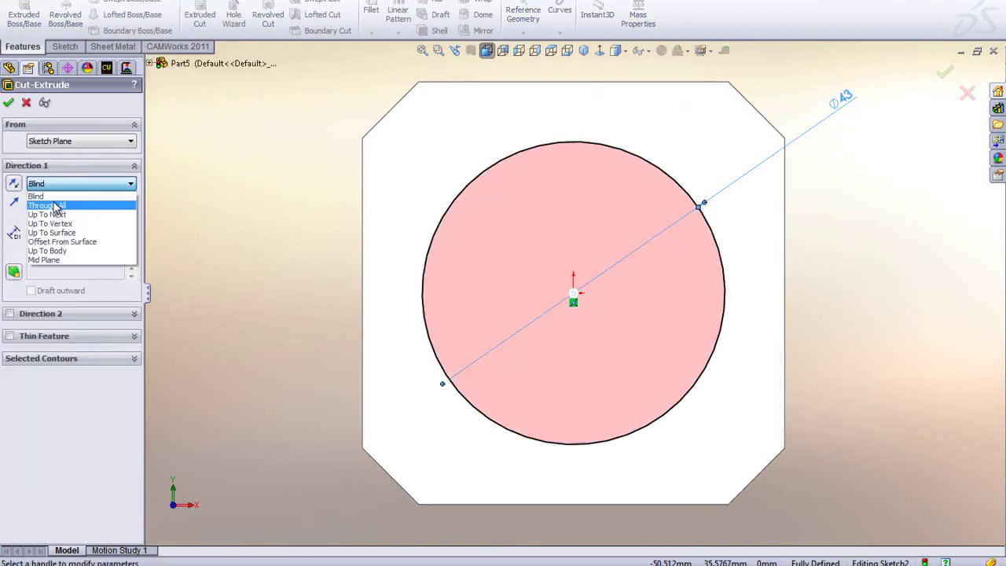
left_click(49, 205)
right_click(845, 96)
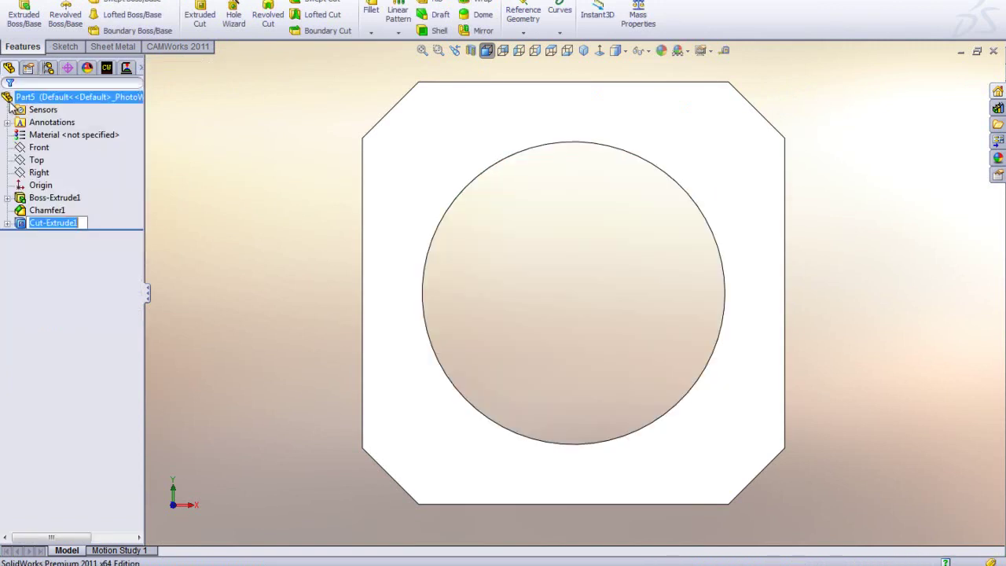
Step: Consult the reference drawing, then open a sketch on the block's right side face and view it face-on
left_click(583, 50)
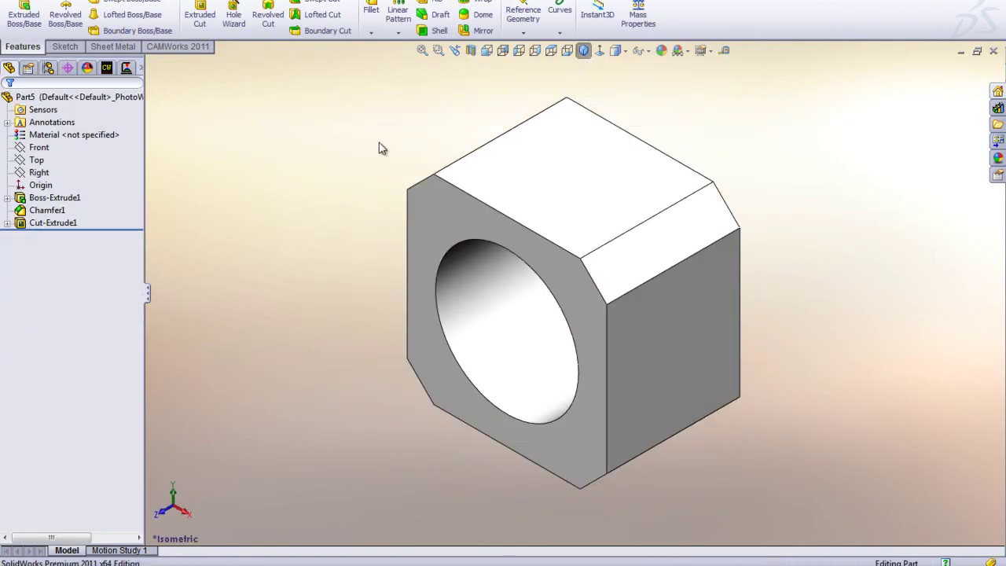
key("alt+Tab")
key("Tab")
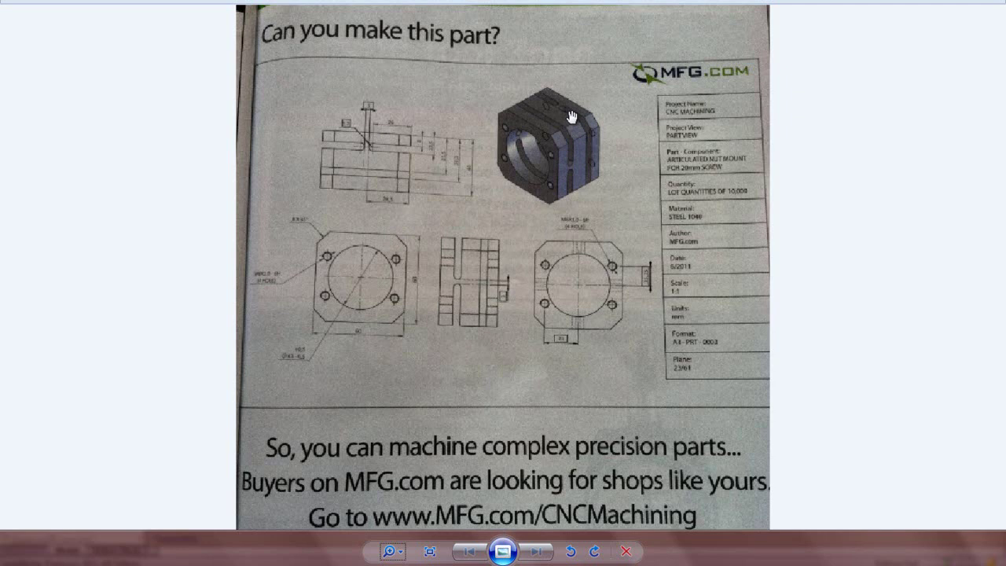
key("alt+Tab")
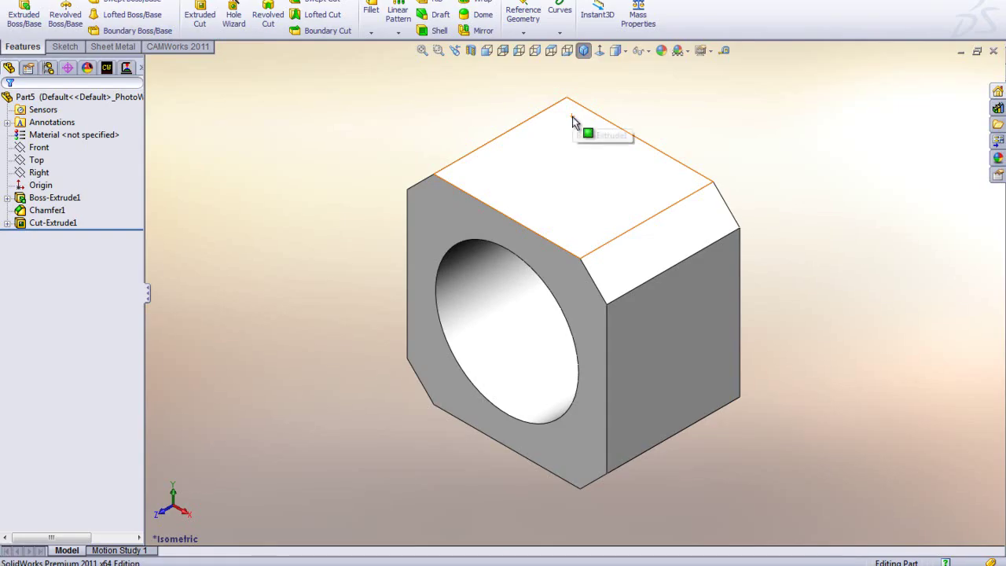
left_click(681, 340)
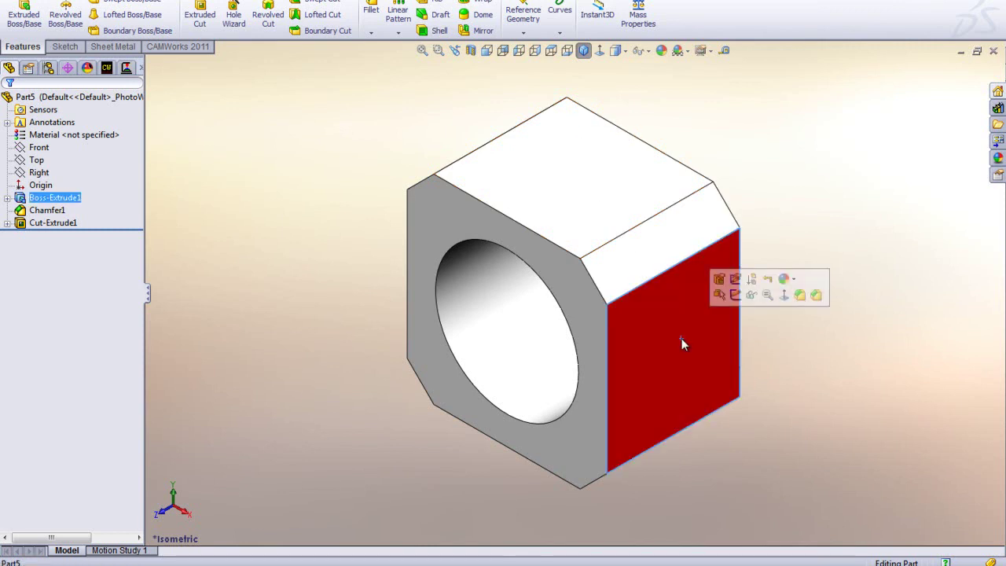
left_click(736, 295)
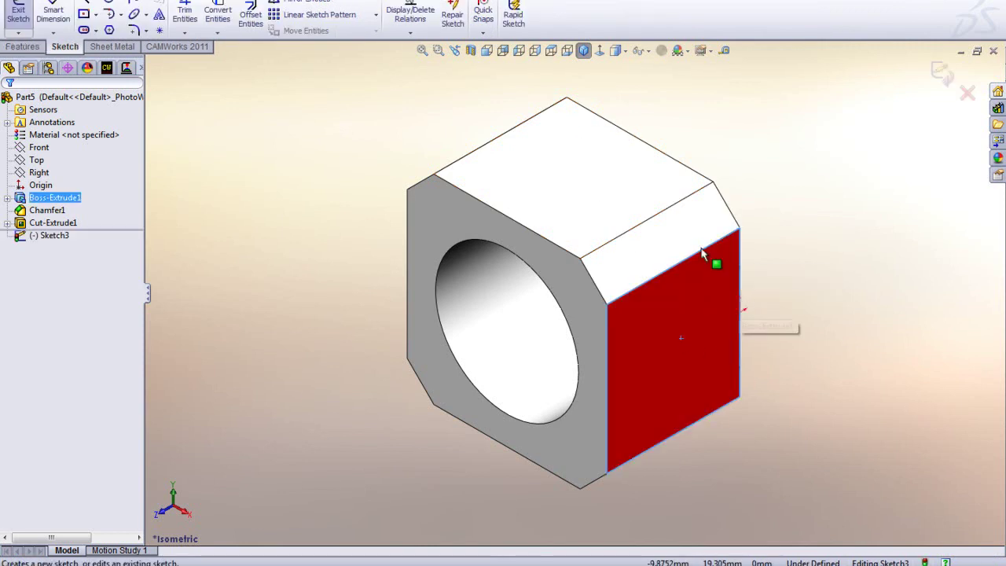
left_click(601, 53)
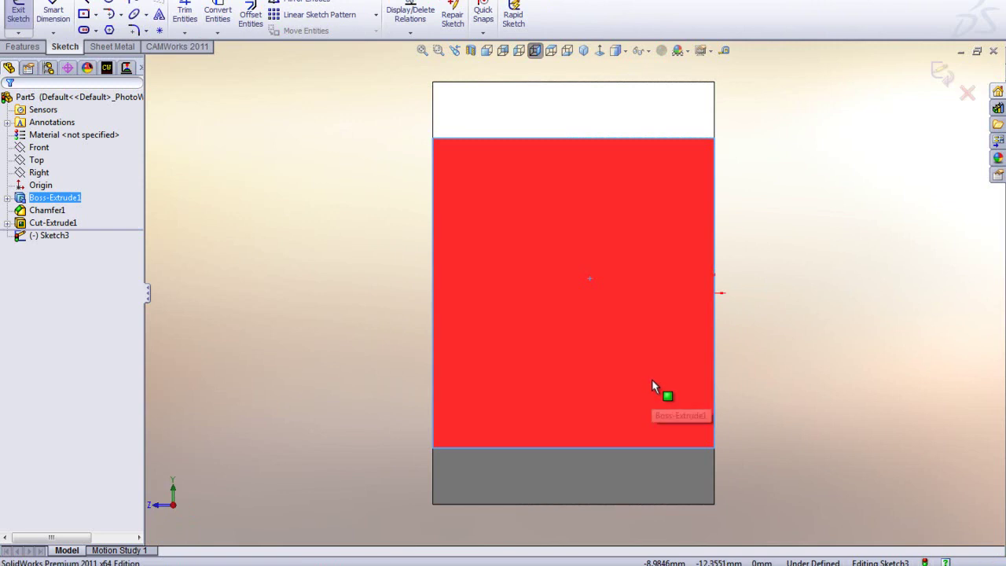
Step: Sketch a horizontal line about 60 mm long from the origin across the side face and convert it to construction geometry
left_click(83, 2)
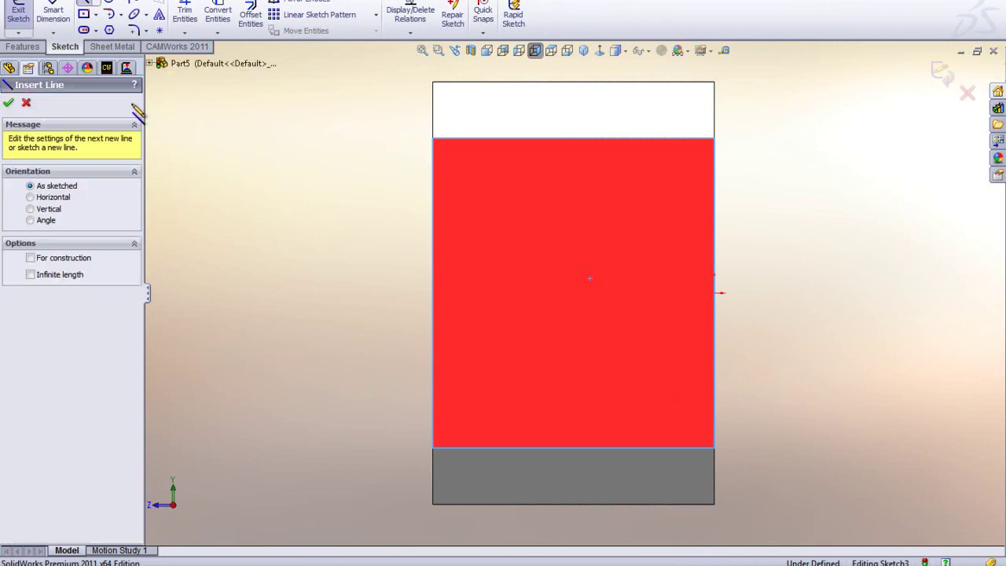
left_click(714, 293)
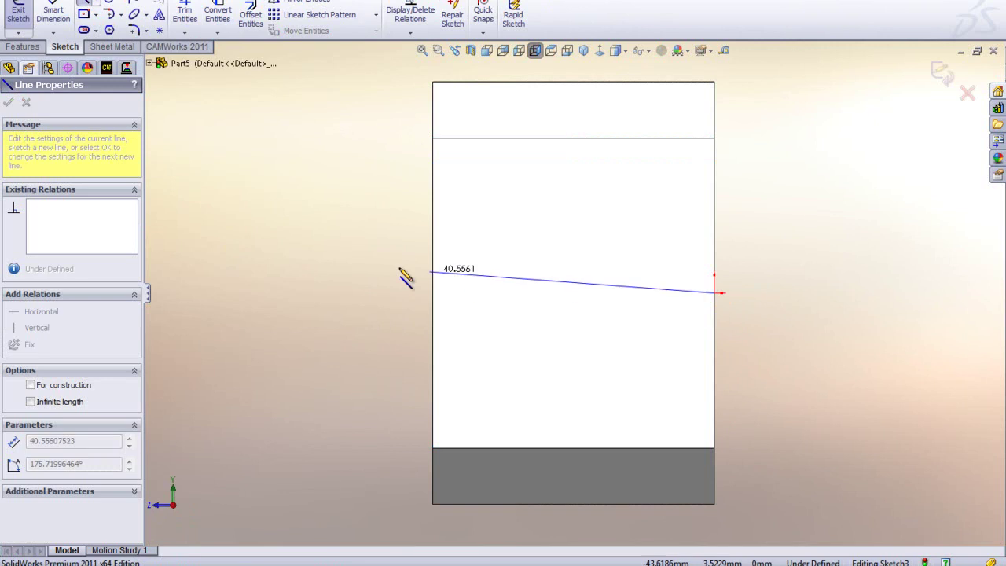
left_click(293, 293)
right_click(296, 331)
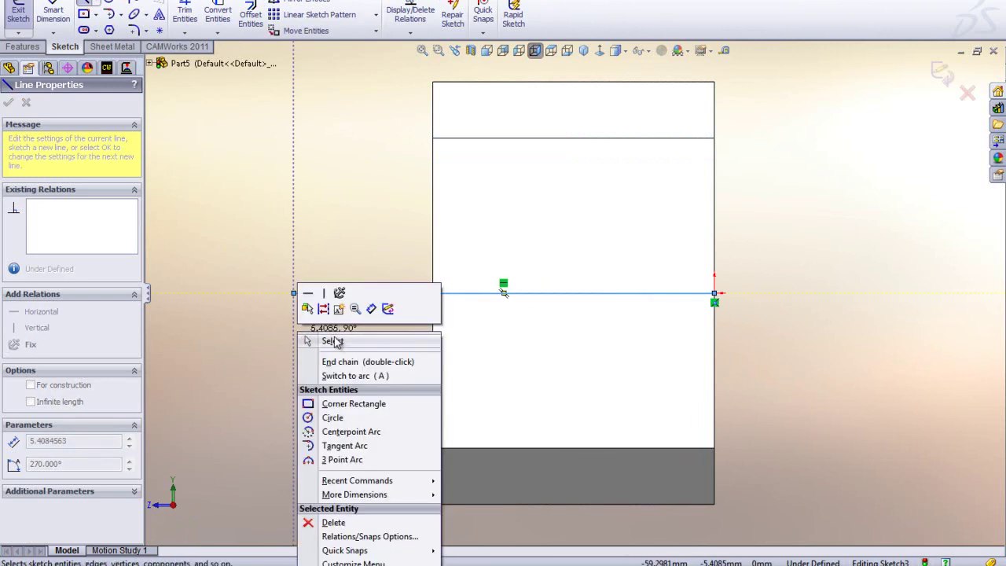
left_click(332, 341)
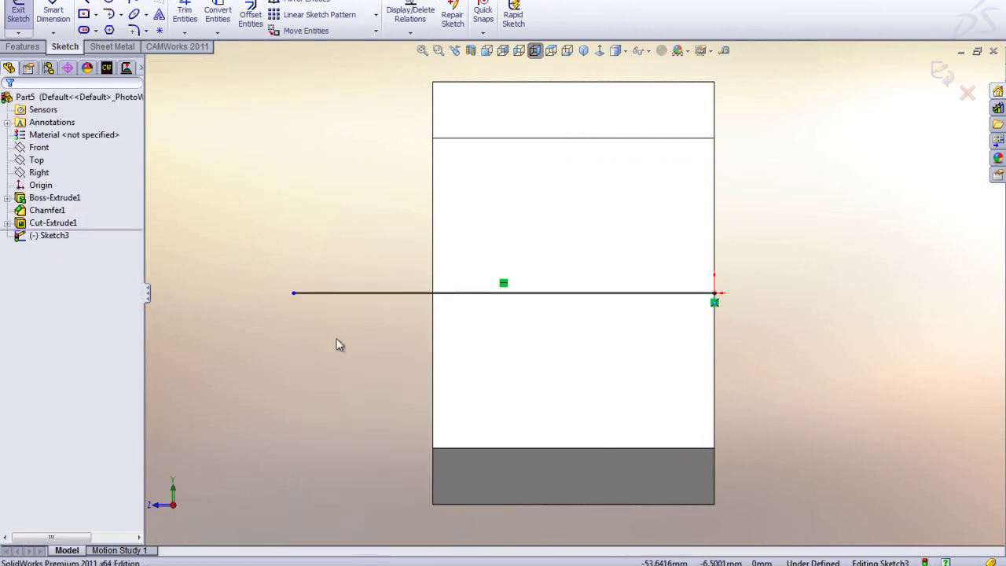
left_click(363, 294)
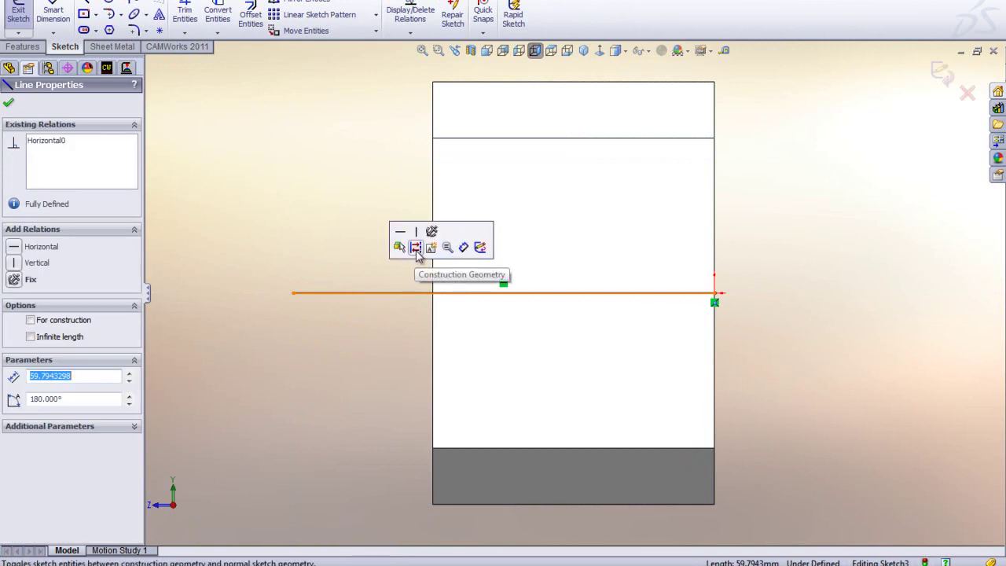
left_click(416, 249)
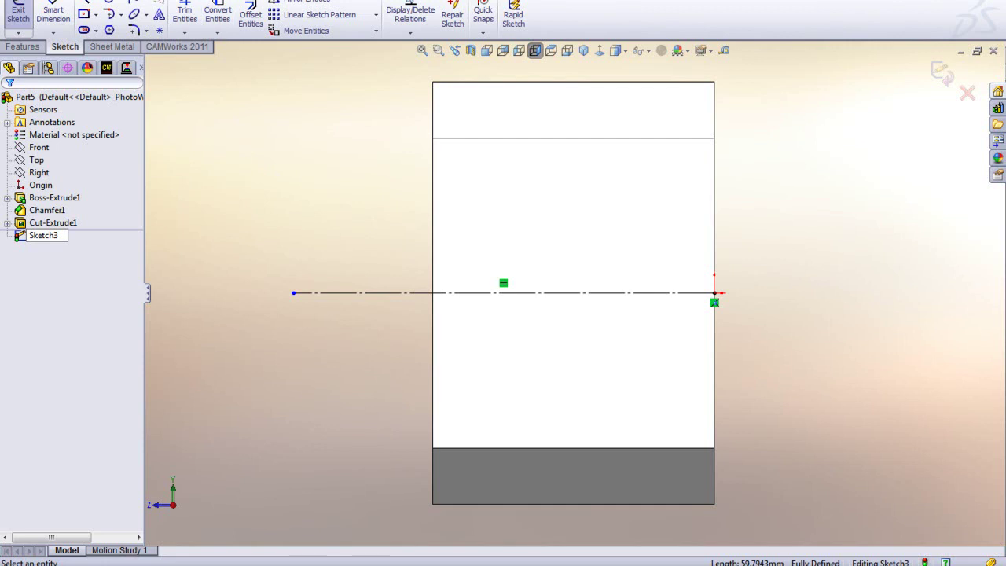
Step: Turn on Dynamic Mirror about the horizontal construction line
left_click(220, 0)
mouse_move(241, 233)
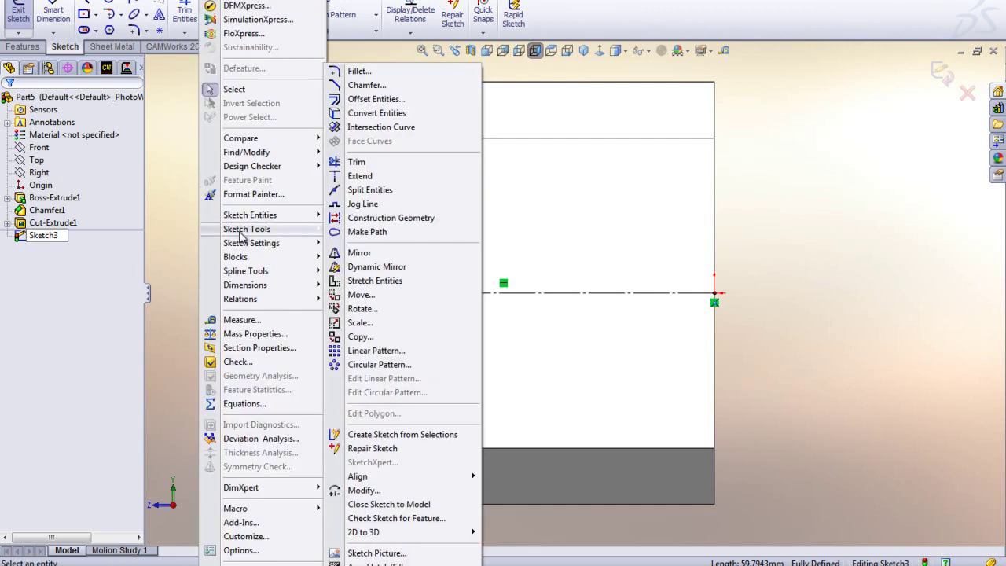
left_click(375, 267)
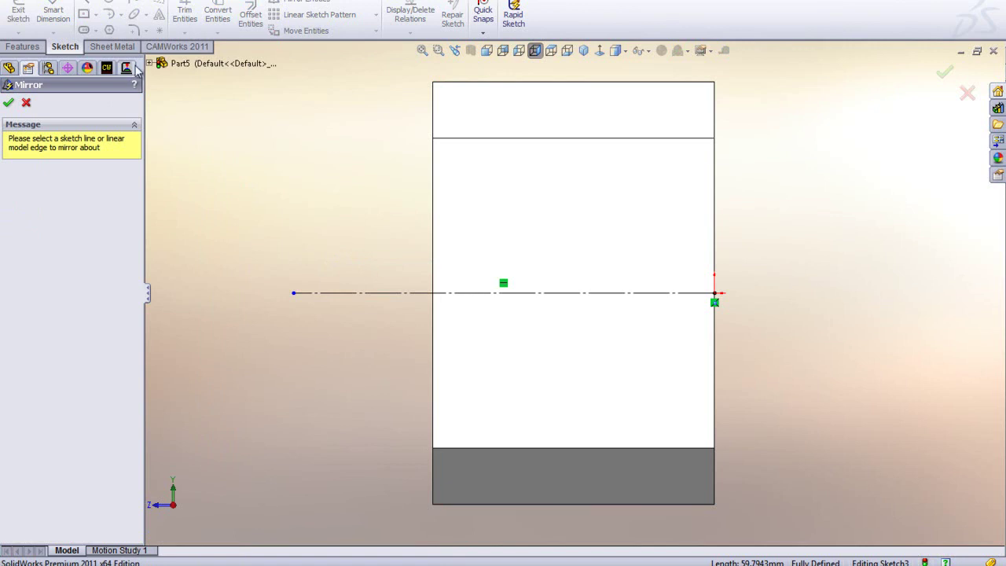
left_click(322, 293)
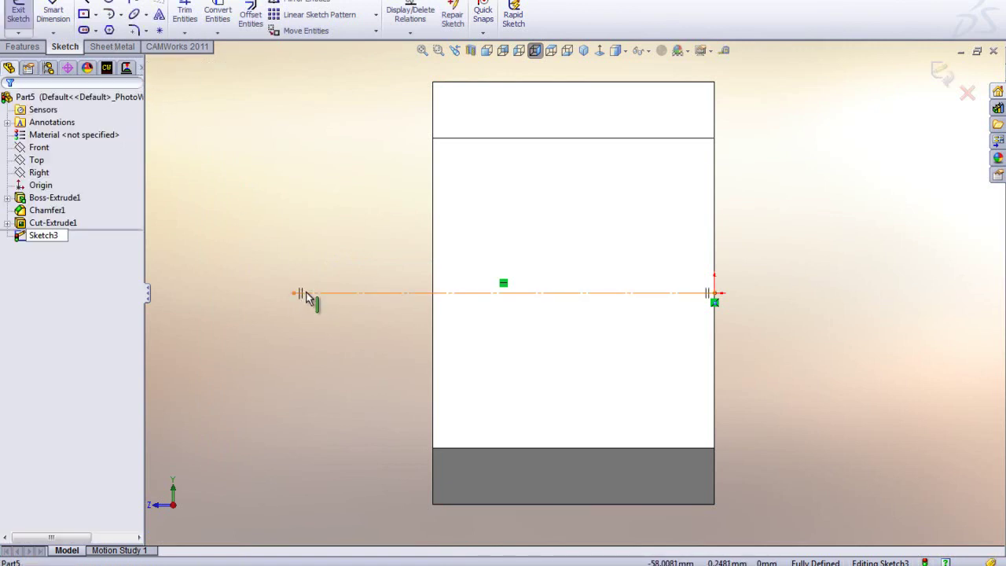
Step: Sketch a closed round-ended slot profile about 7 mm wide, with straight sides about 21 mm long rising from the block's lower edge near its front
left_click(83, 1)
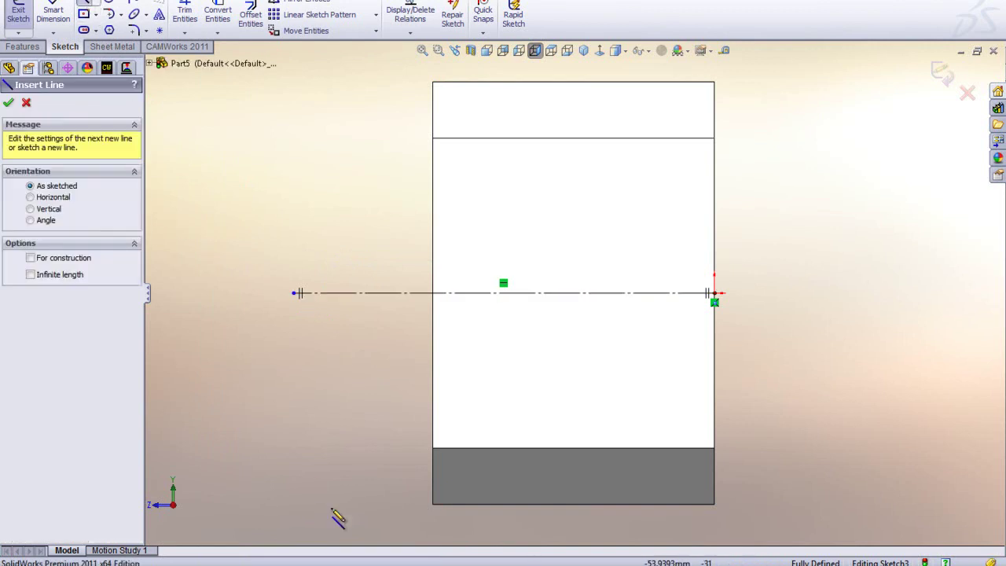
left_click(477, 506)
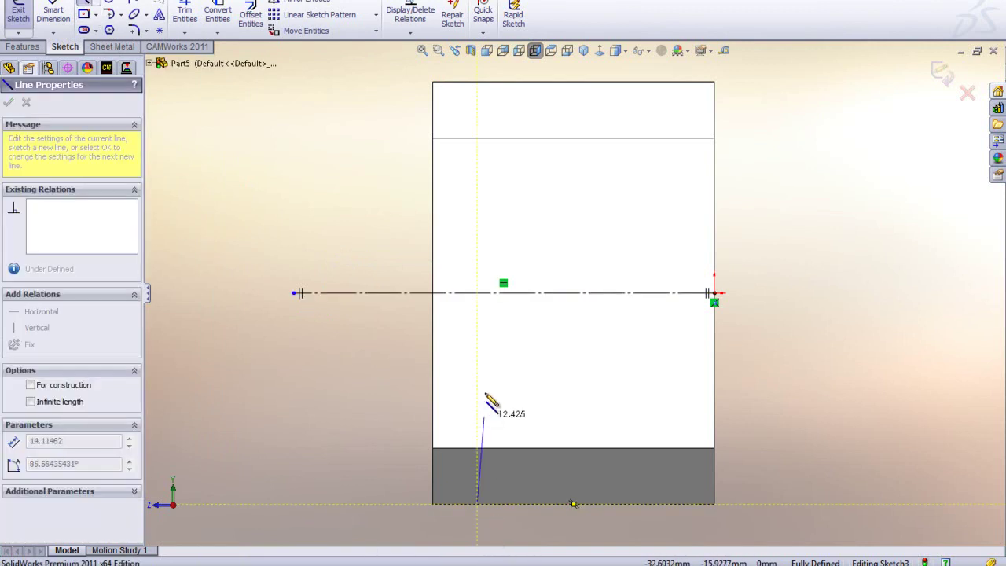
left_click(477, 353)
left_click(477, 354)
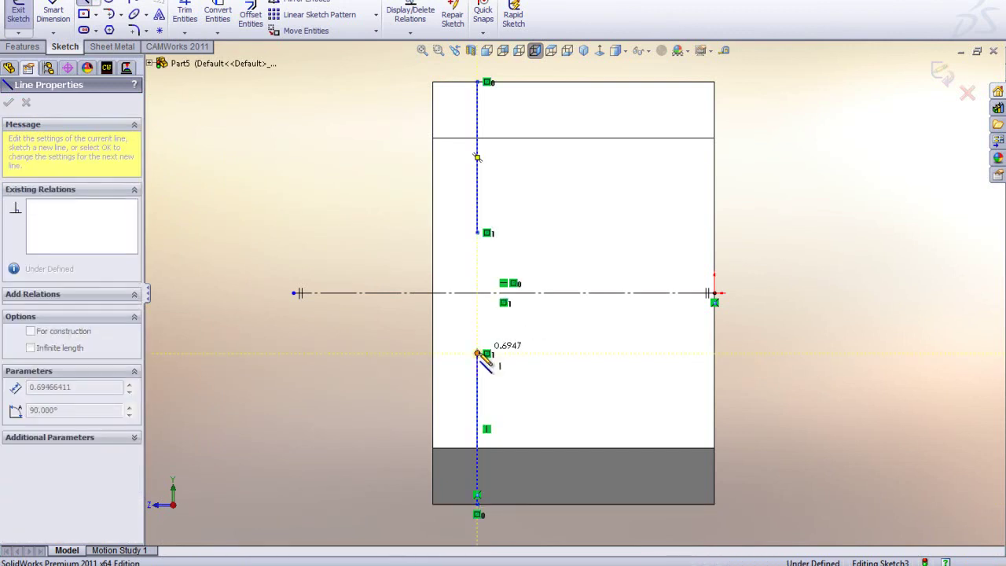
left_click(527, 354)
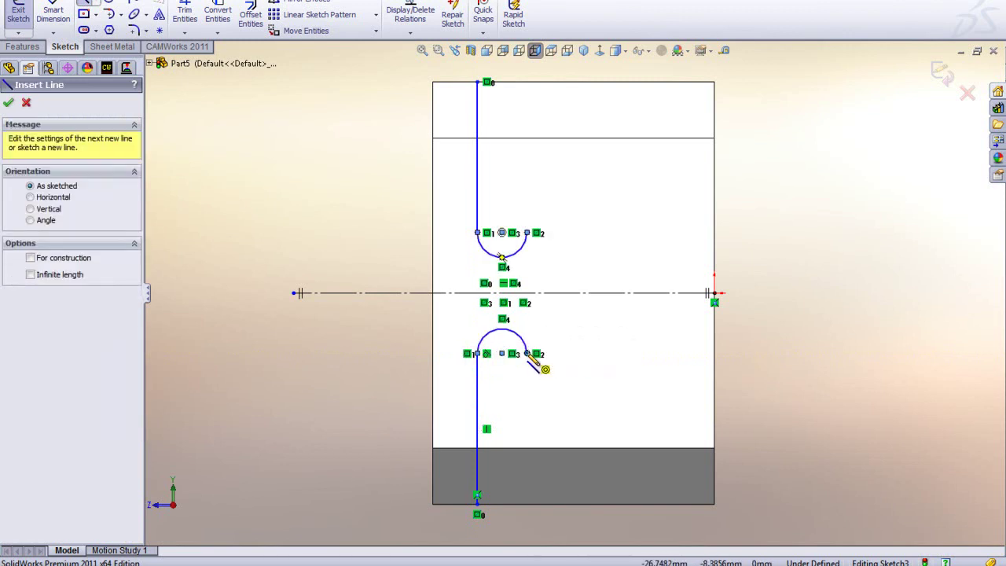
left_click(526, 354)
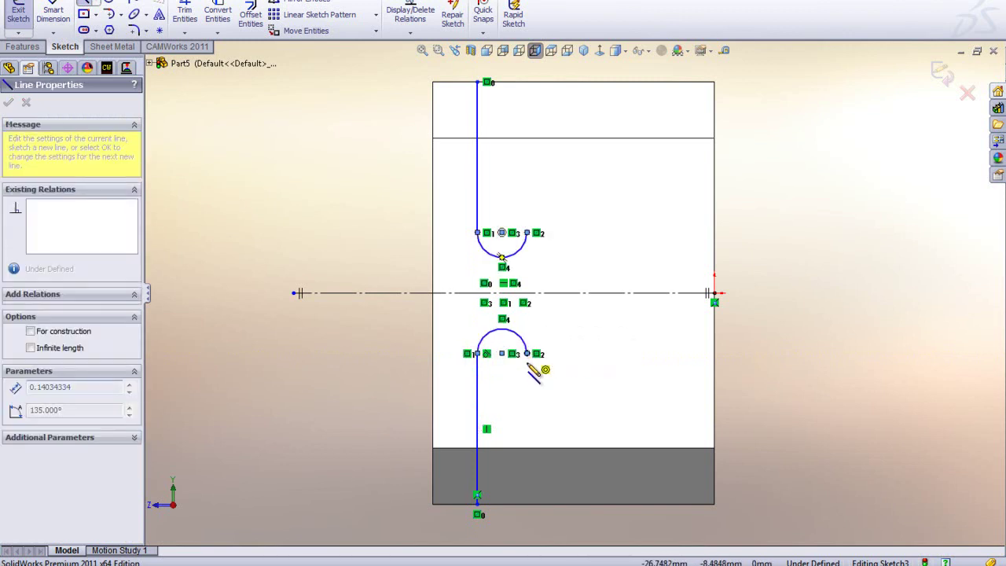
left_click(526, 503)
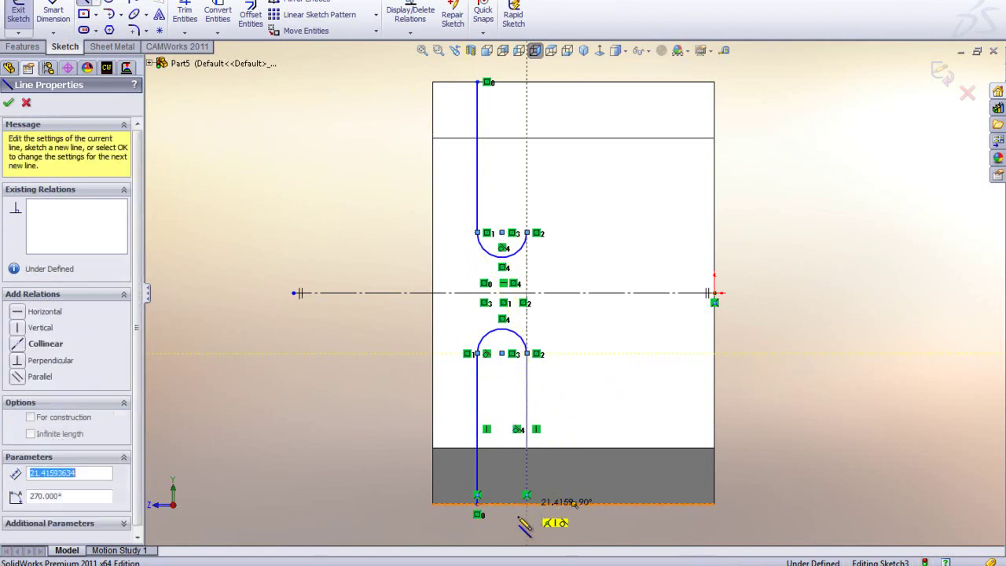
left_click(478, 504)
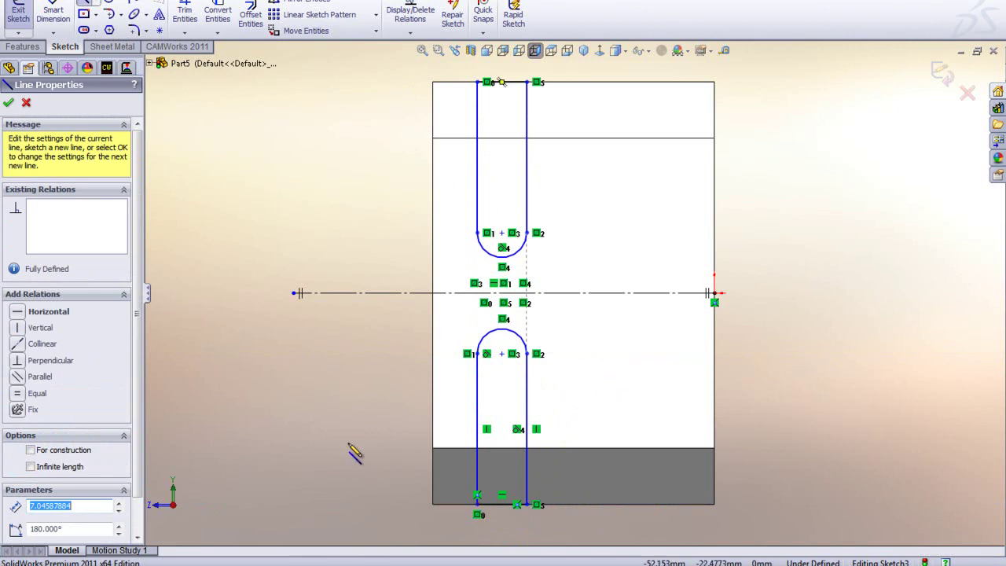
Step: Dimension the lower slot's end arc to a radius of 3 mm
right_click_drag(314, 416, 310, 359)
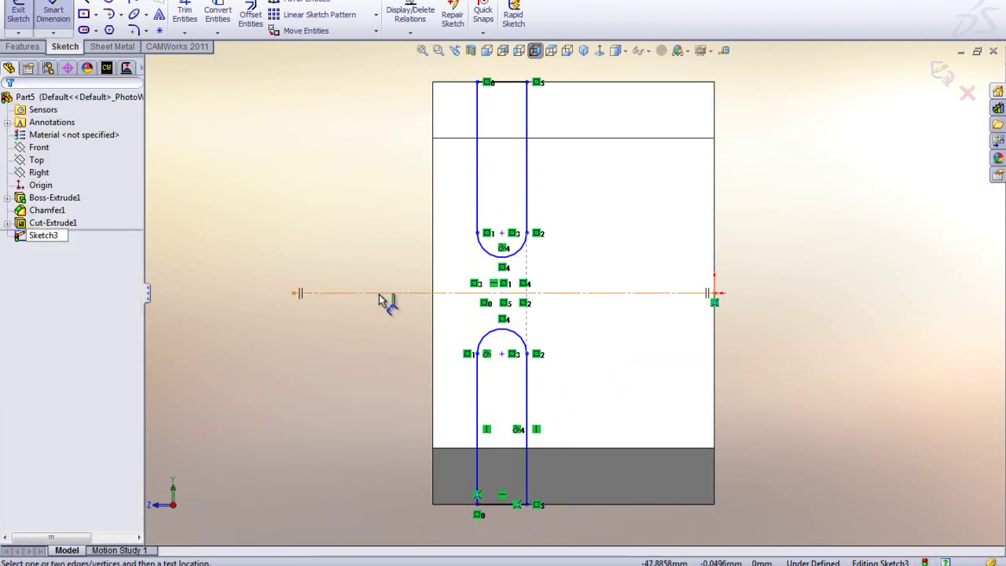
left_click(486, 343)
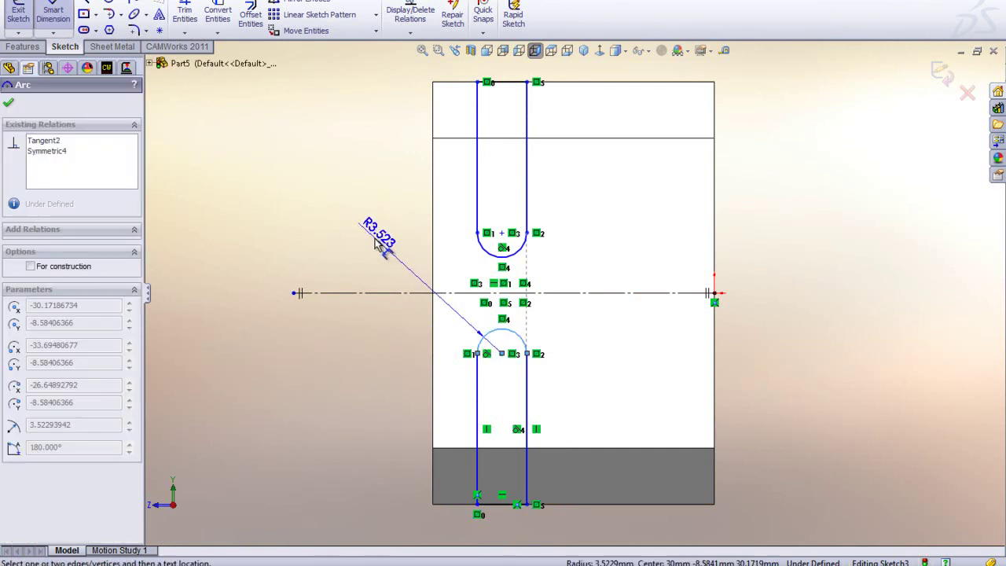
left_click(381, 238)
type("3.000mm")
key("Return")
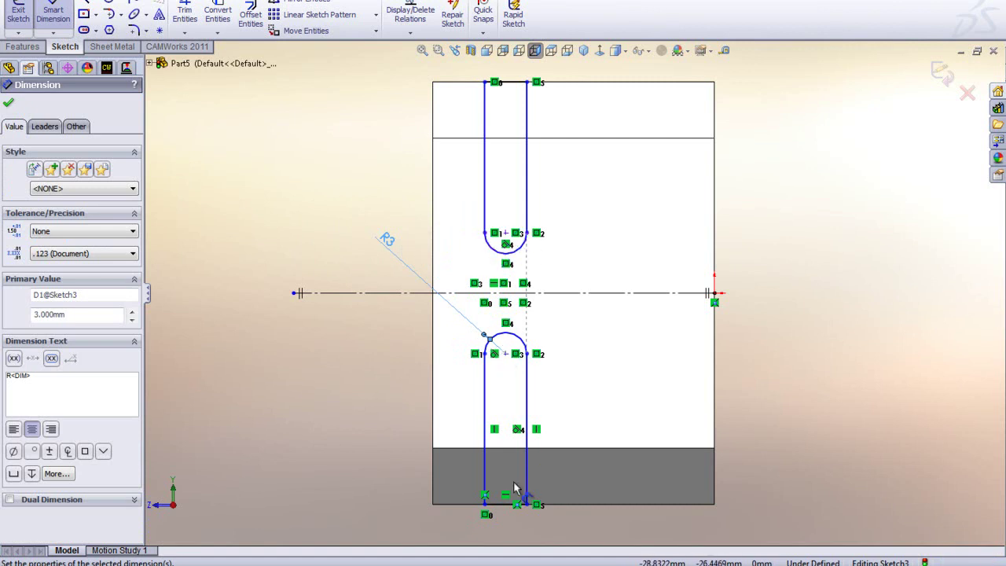
Step: Dimension the distance from the block's front edge to the lower slot's nearer straight side as 8 mm
left_click(485, 414)
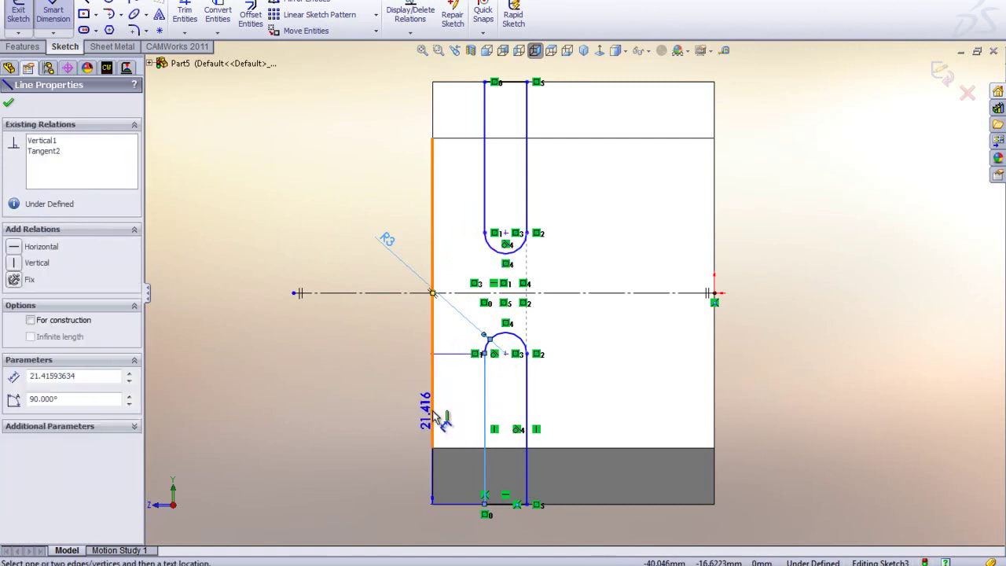
left_click(433, 415)
left_click(374, 420)
type("8")
key("Return")
right_click(296, 415)
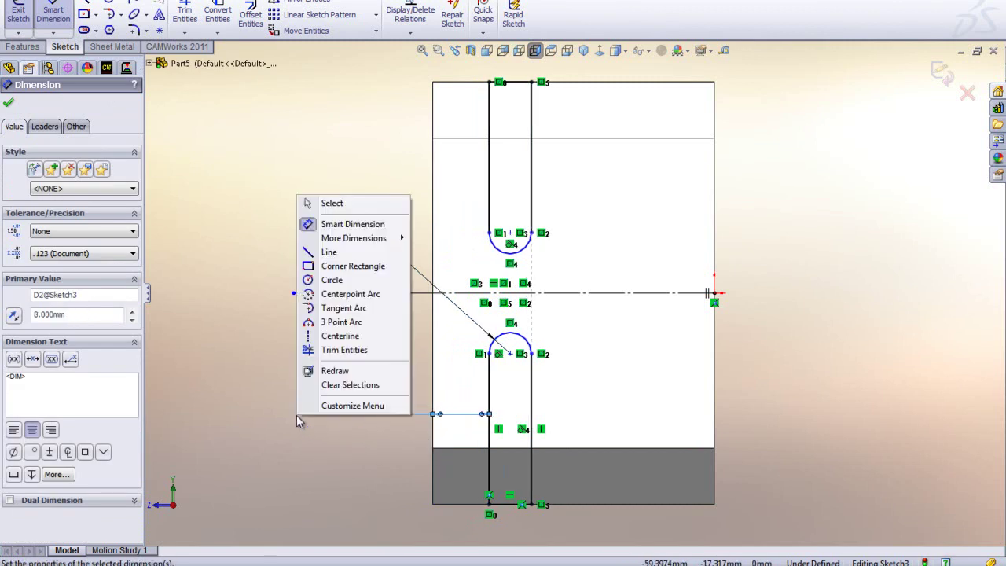
left_click(329, 206)
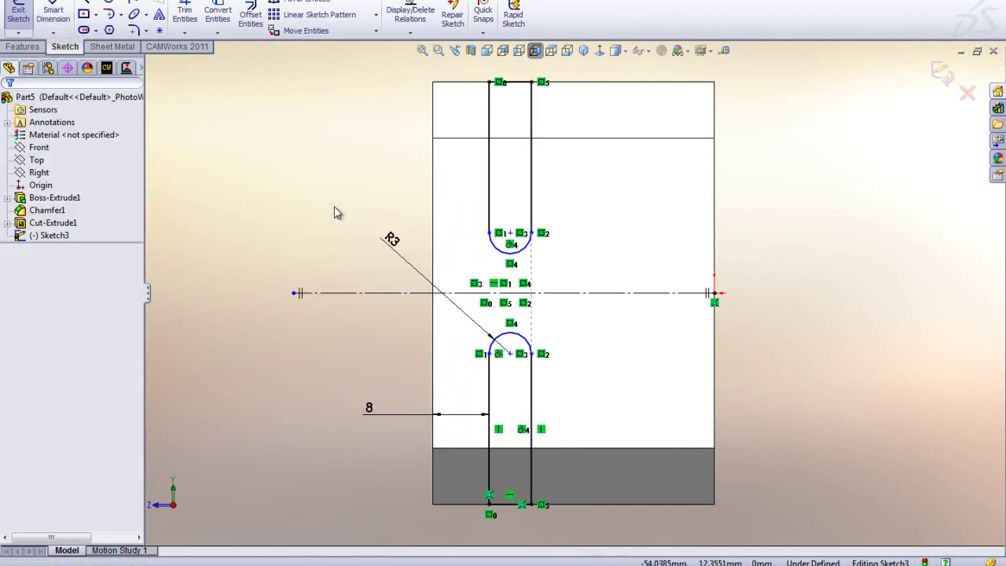
Step: Move the lower slot's arc centre slightly down and dimension its height above the block's lower edge as 26 mm
mouse_move(512, 355)
left_mouse_down()
mouse_move(514, 393)
mouse_move(519, 367)
left_mouse_up()
mouse_move(509, 363)
left_mouse_down()
mouse_move(525, 400)
mouse_move(507, 364)
left_mouse_up()
left_click(377, 340)
left_click(53, 16)
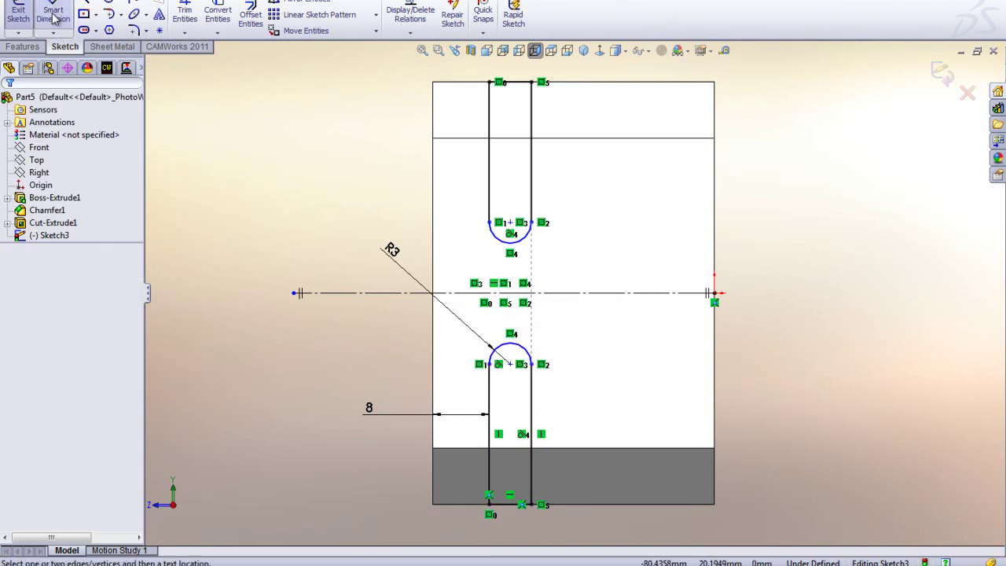
left_click(466, 504)
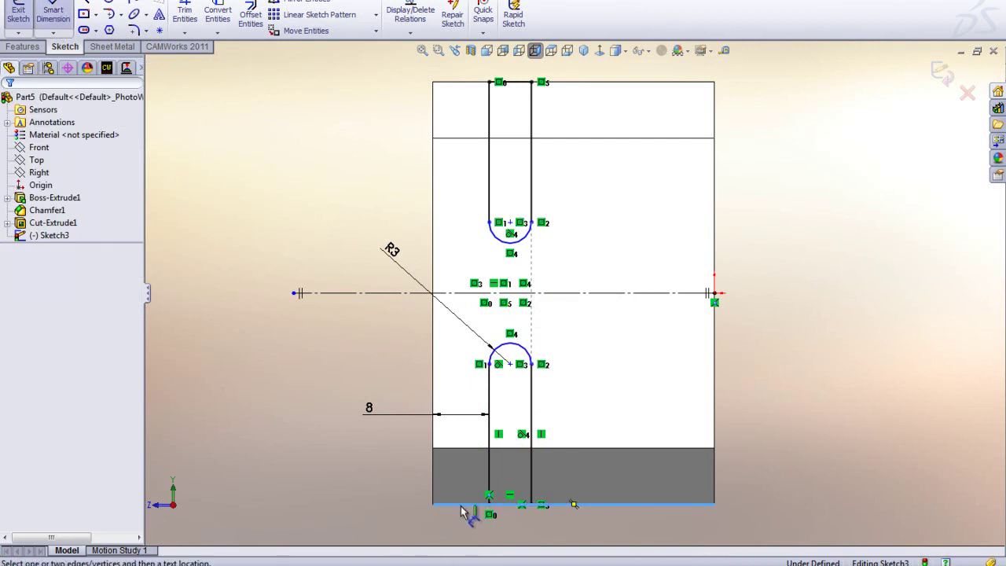
left_click(510, 364)
left_click(324, 411)
type("26")
key("Return")
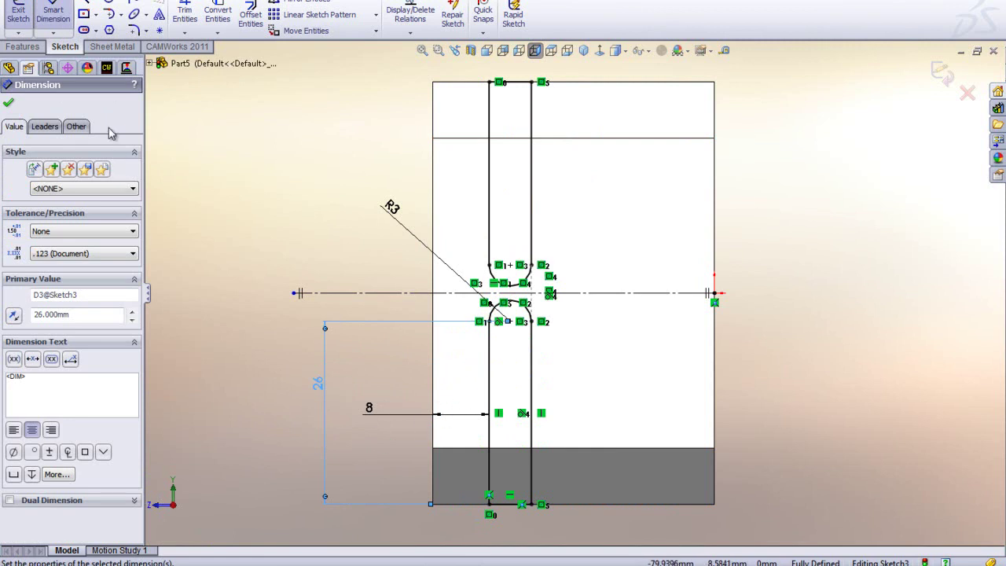
Step: Cut both mirrored slot profiles through the whole block with an extruded cut set to Through All
left_click(28, 49)
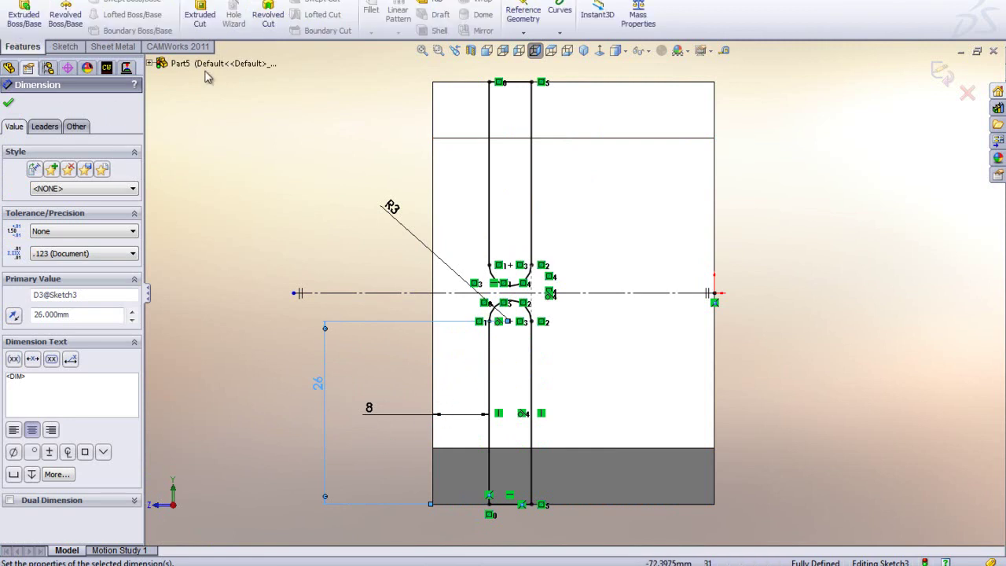
left_click(200, 16)
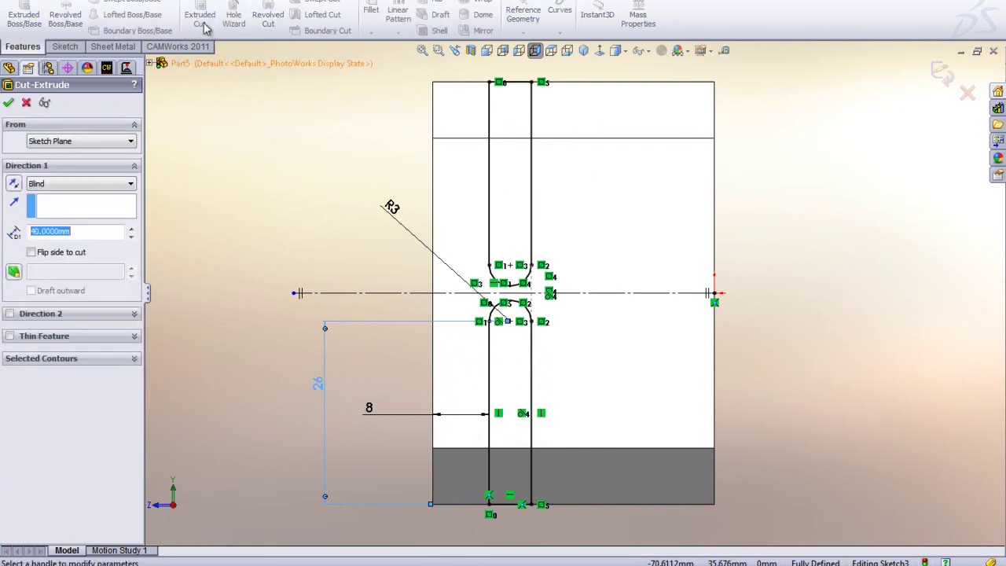
left_click(47, 185)
left_click(47, 204)
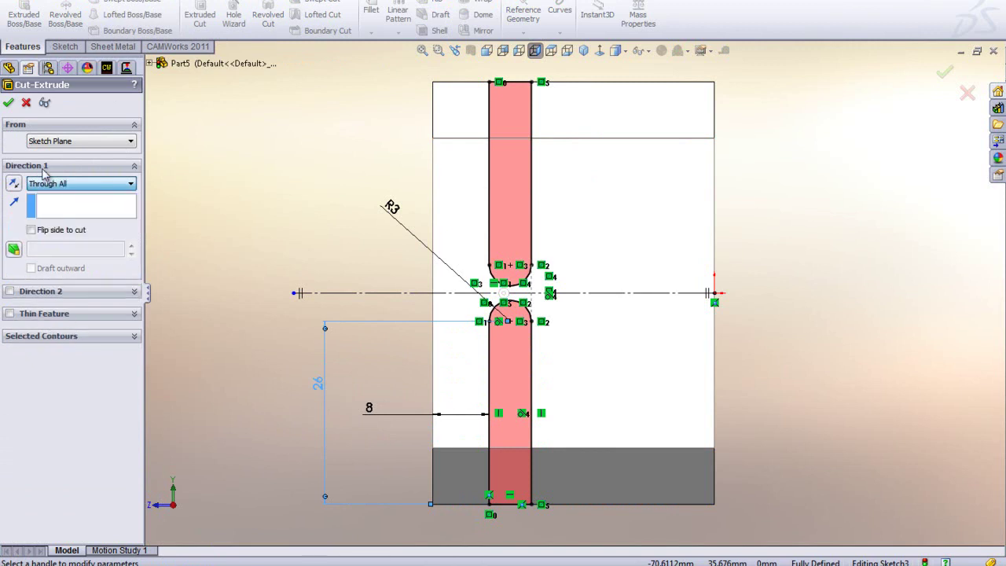
left_click(9, 102)
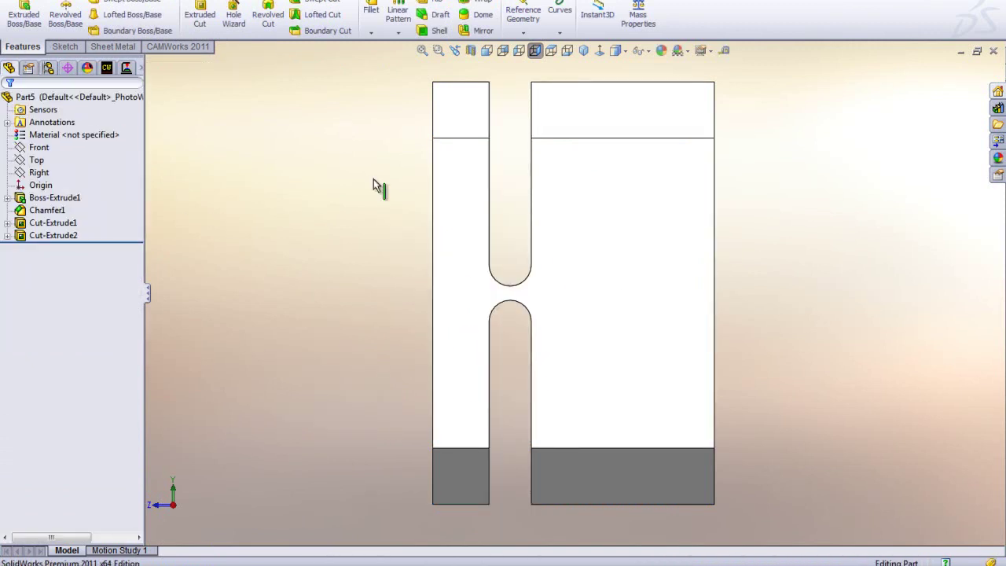
Step: Copy the slot sketch of the second extruded cut and paste it onto the block's flat top face
left_click(583, 50)
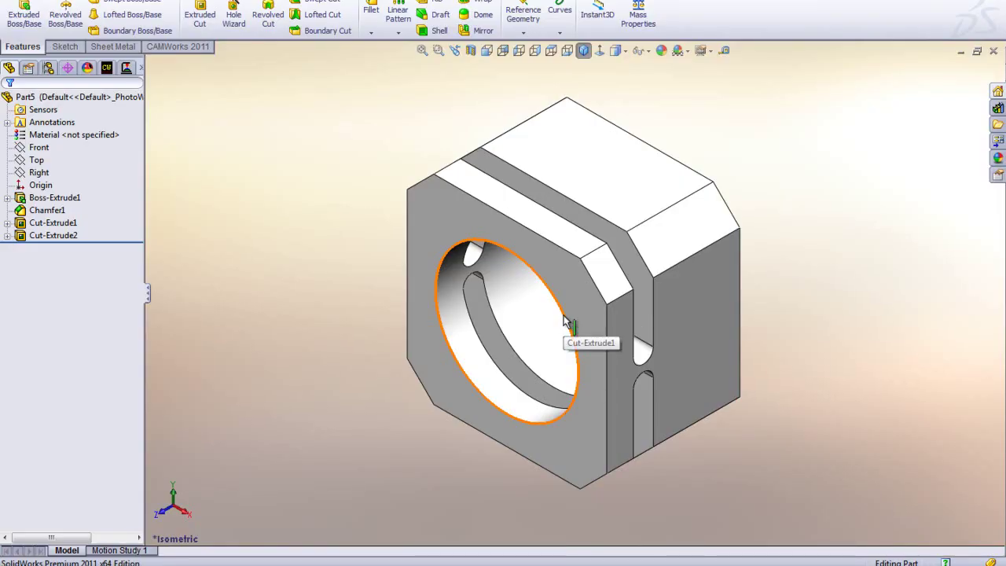
left_click(602, 181)
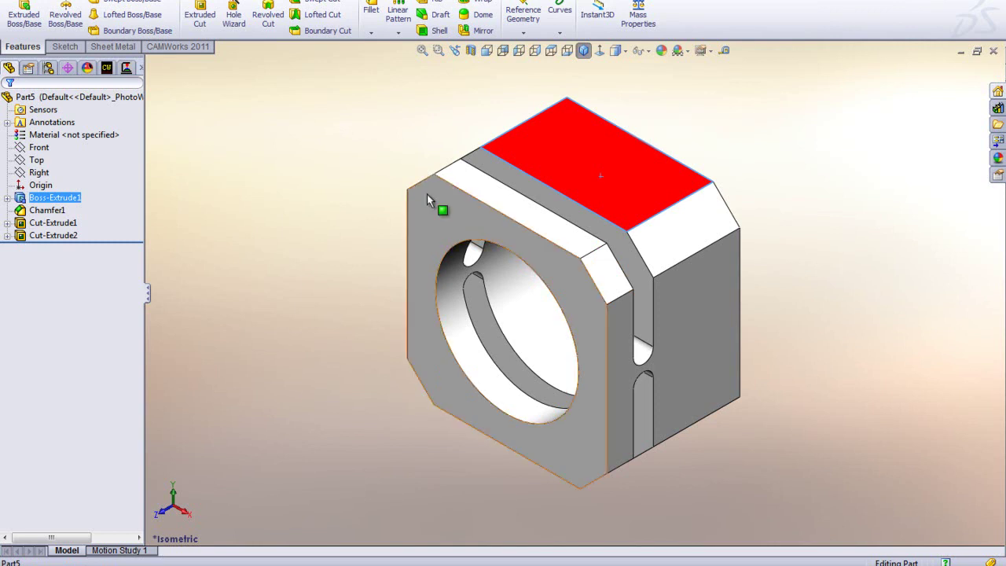
left_click(163, 214)
left_click(7, 236)
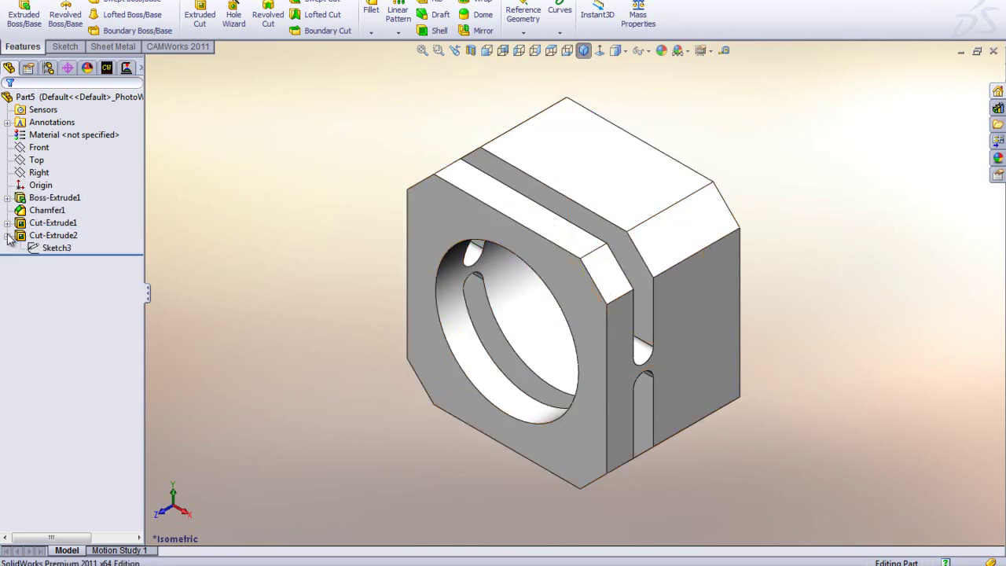
left_click(36, 249)
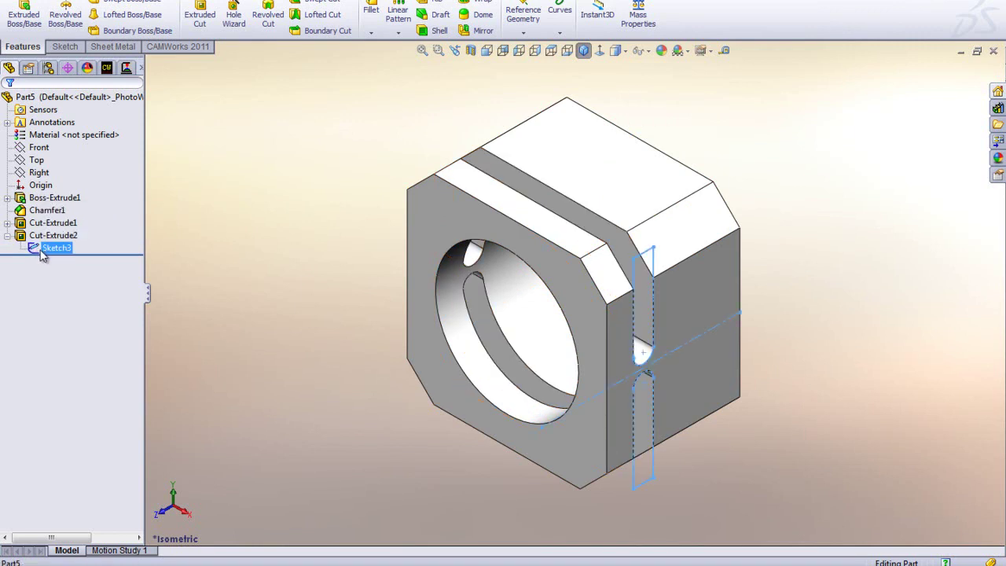
left_click(585, 164)
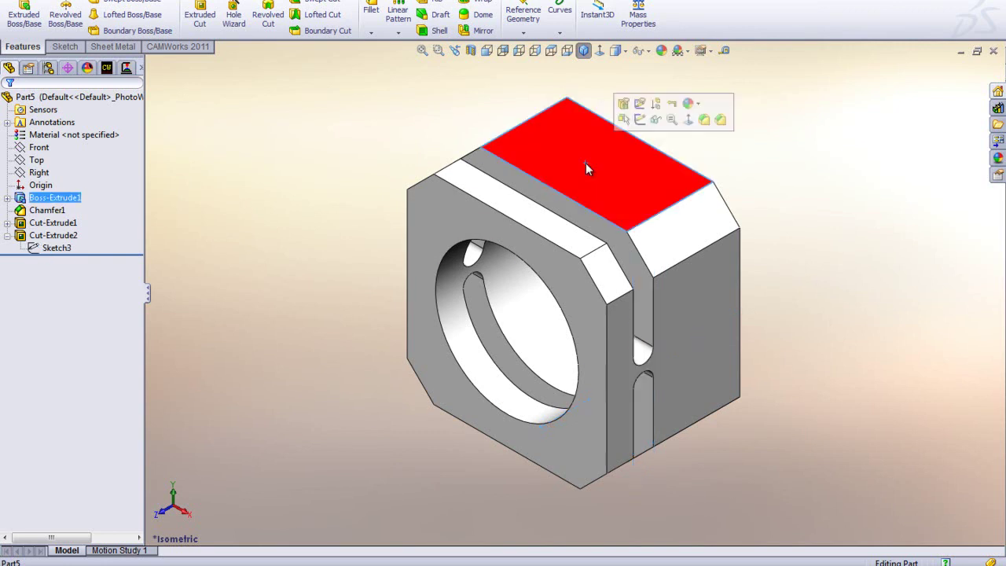
key("ctrl+v")
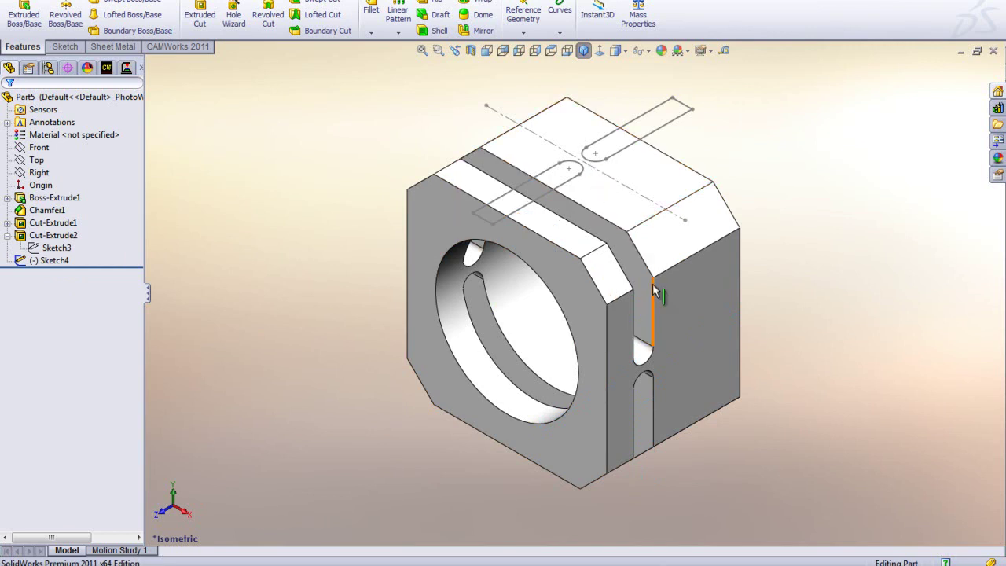
Step: Open the pasted slot sketch for editing and rotate it by 90 degrees with the Modify sketch tool
middle_click_drag(651, 306, 514, 364)
scroll(494, 88, "down", 1)
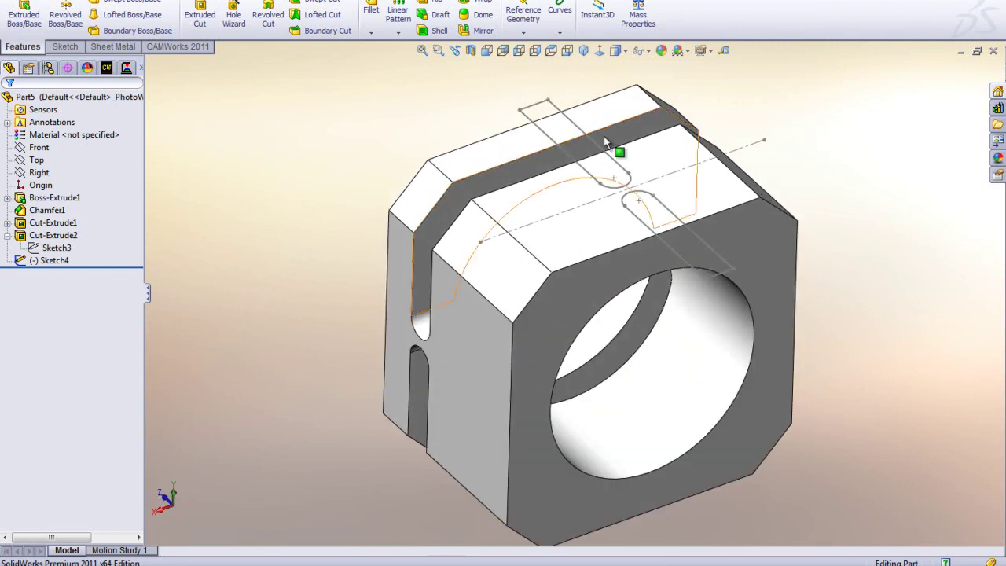
scroll(550, 160, "up", 1)
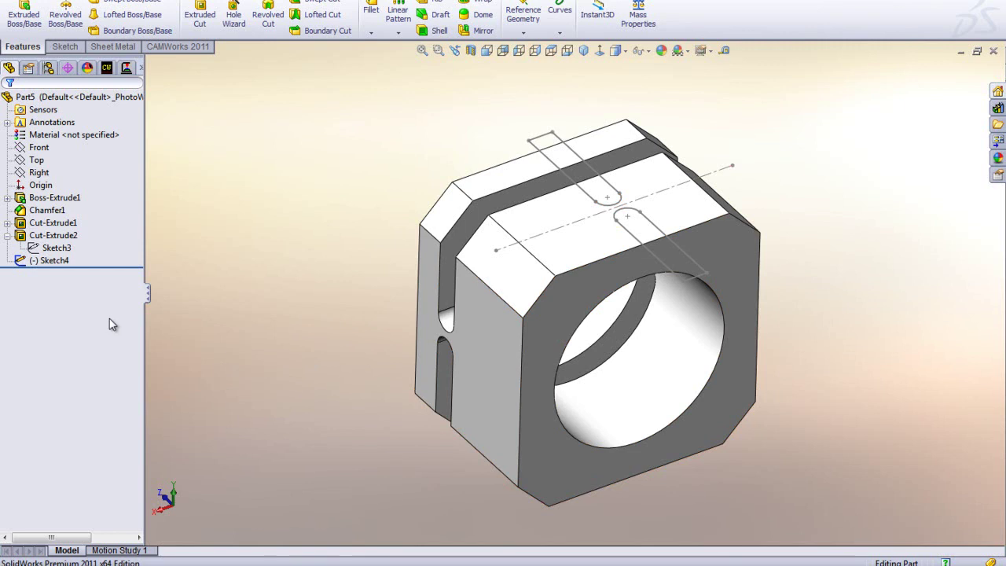
left_click(52, 260)
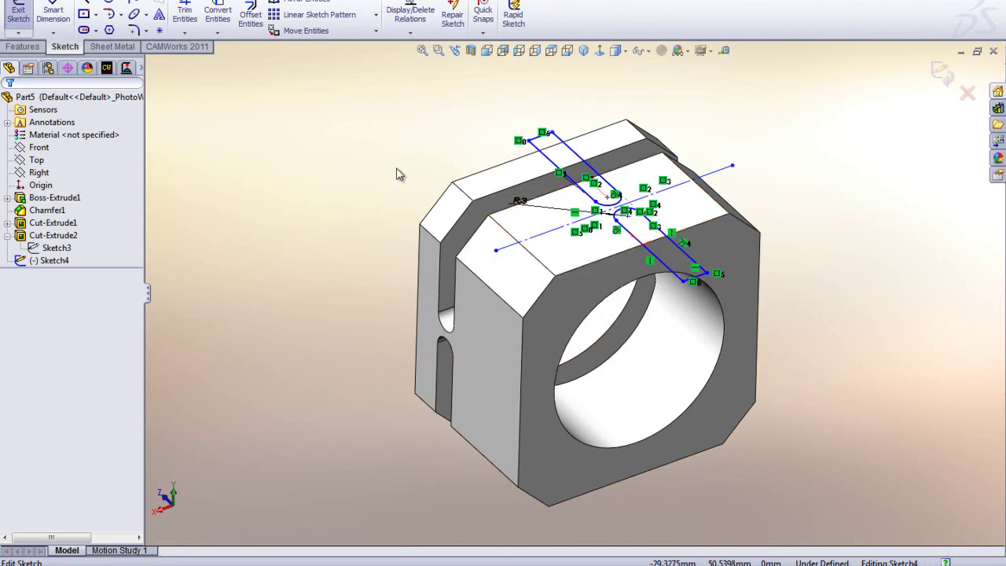
left_click(211, 0)
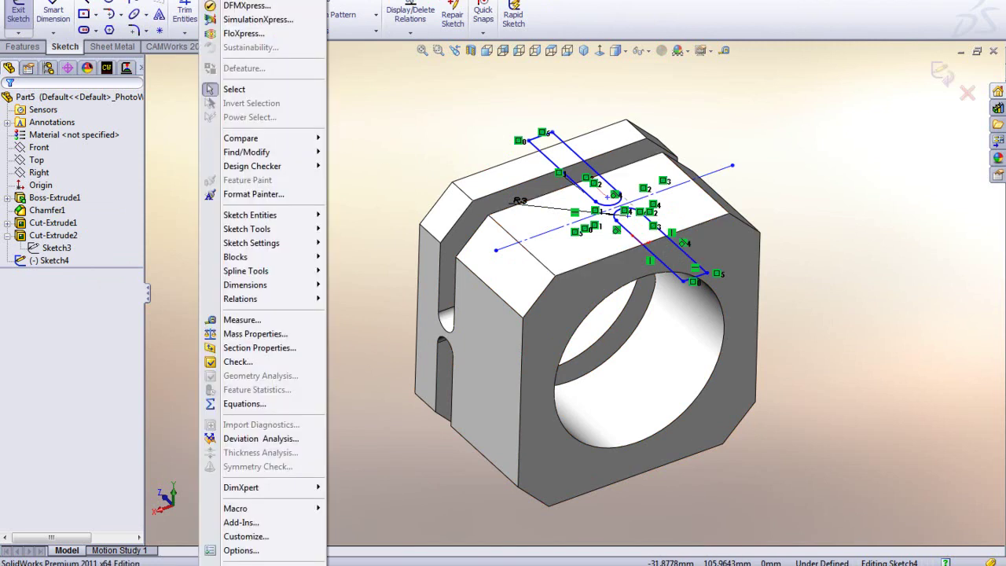
mouse_move(253, 231)
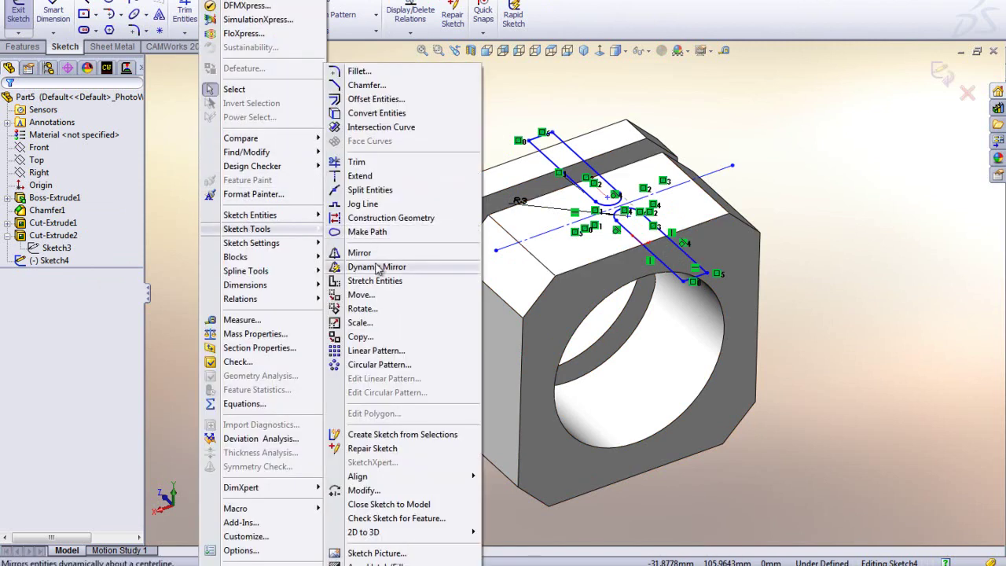
left_click(364, 494)
left_click(162, 55)
double_click(162, 55)
type("90.")
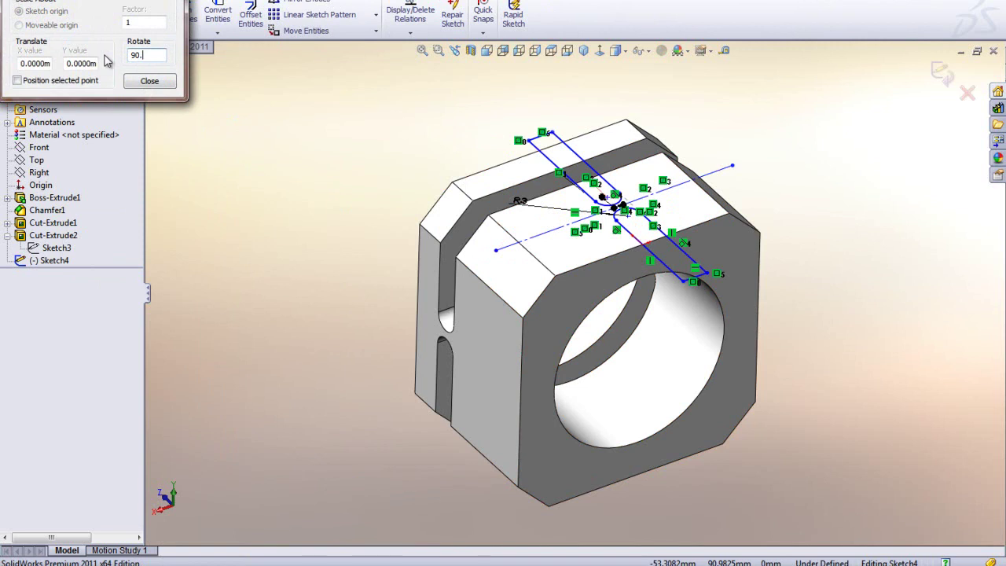
key("Return")
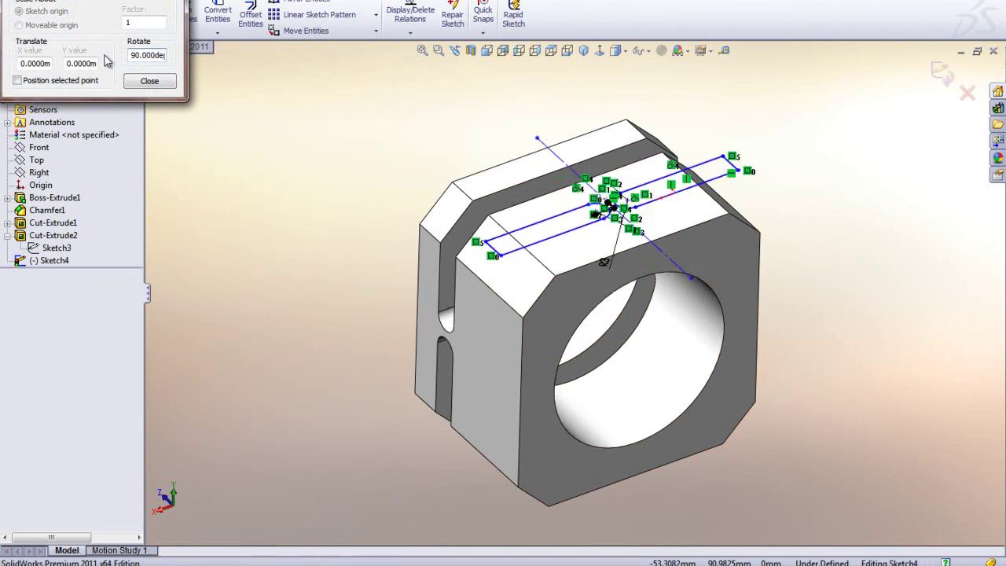
left_click(148, 81)
Step: Dimension the distance from the block's front top edge to the slot's nearer straight side as 25.5 mm
mouse_move(478, 318)
middle_mouse_down()
mouse_move(606, 288)
mouse_move(651, 293)
middle_mouse_up()
scroll(554, 222, "down", 2)
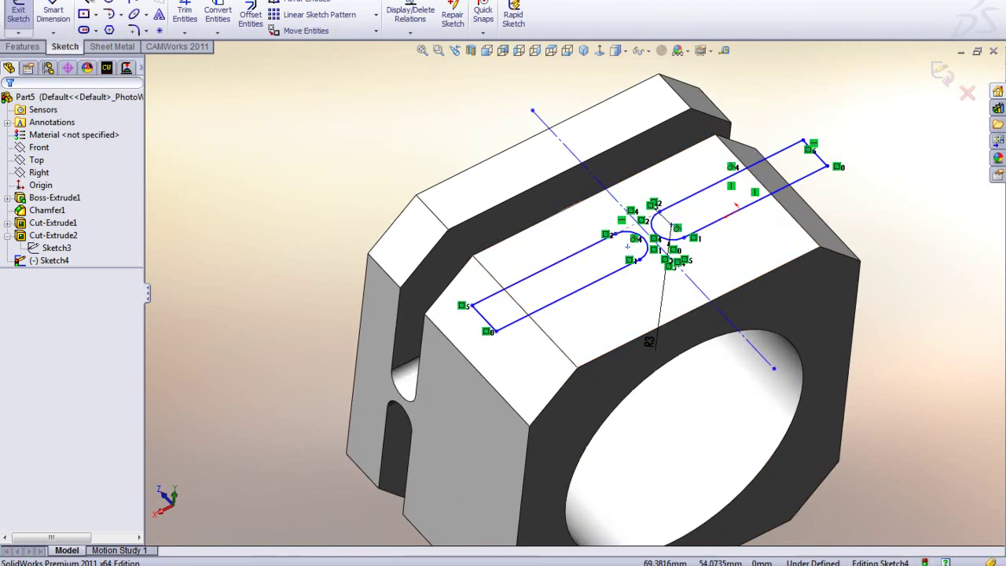
left_click(53, 14)
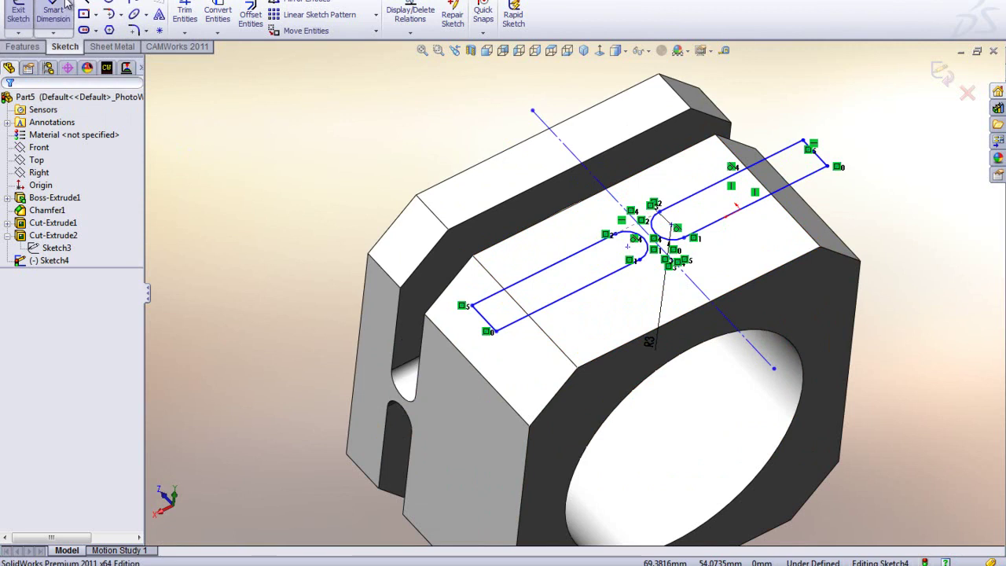
left_click(467, 168)
left_click(542, 267)
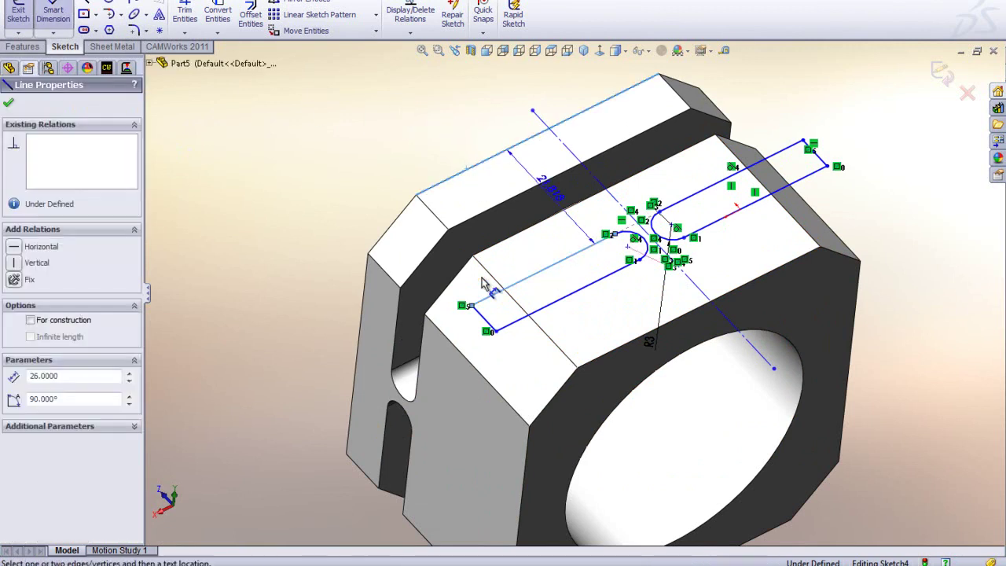
left_click(320, 331)
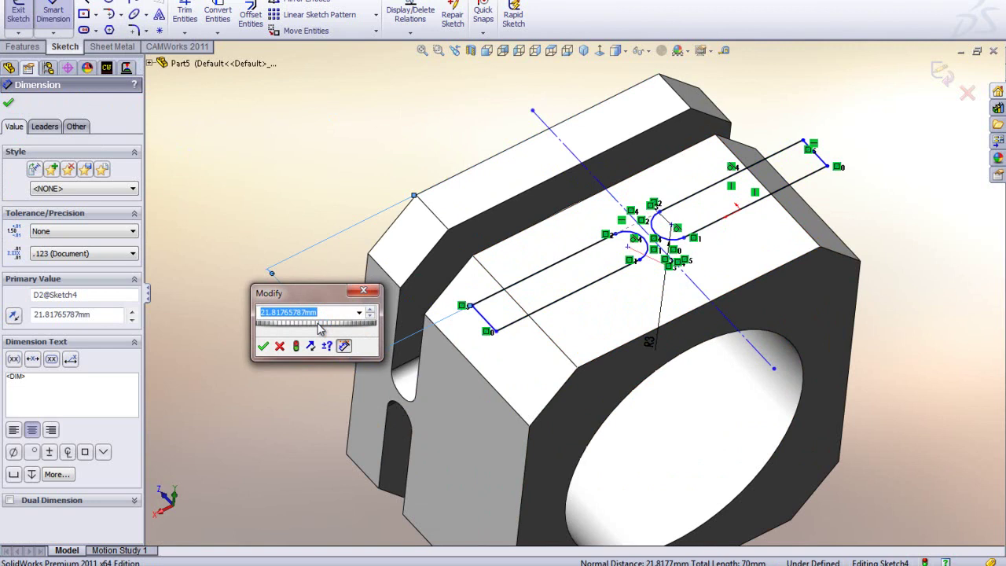
type("25.5")
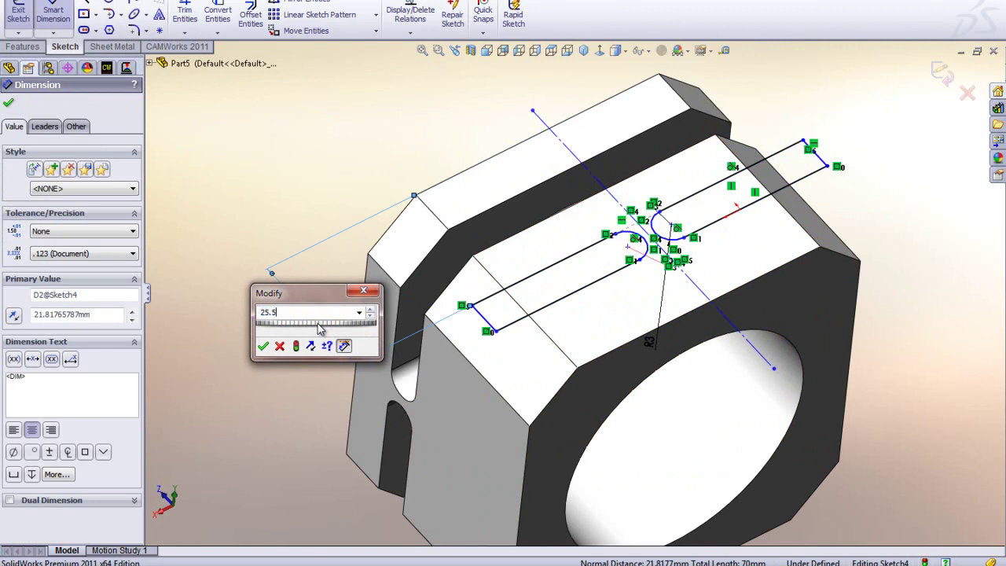
key("Return")
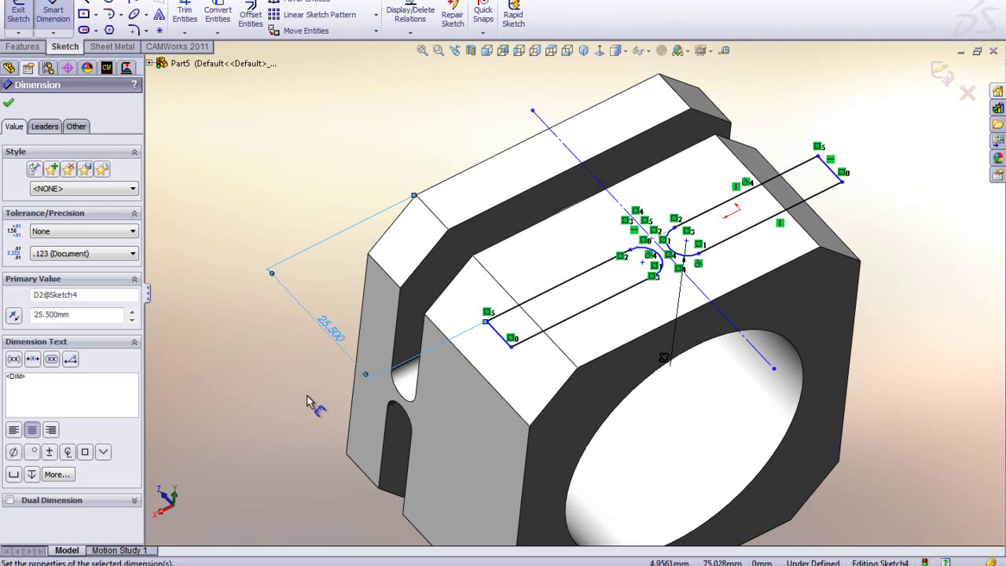
Step: Dimension the distance from the block's side edge to the nearer slot's arc centre as 26 mm
left_click(498, 397)
left_click(642, 261)
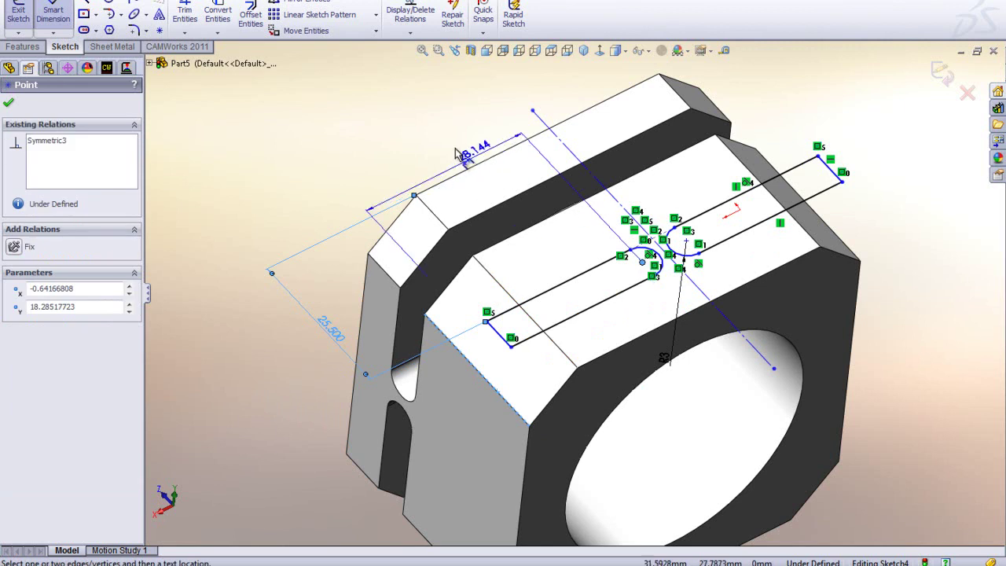
left_click(429, 150)
type("26")
key("Return")
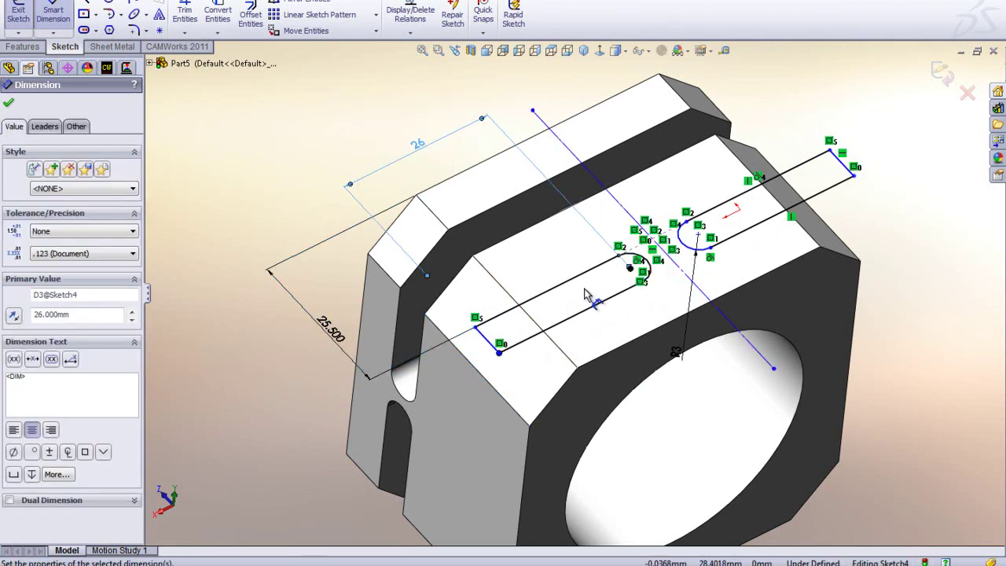
right_click(251, 382)
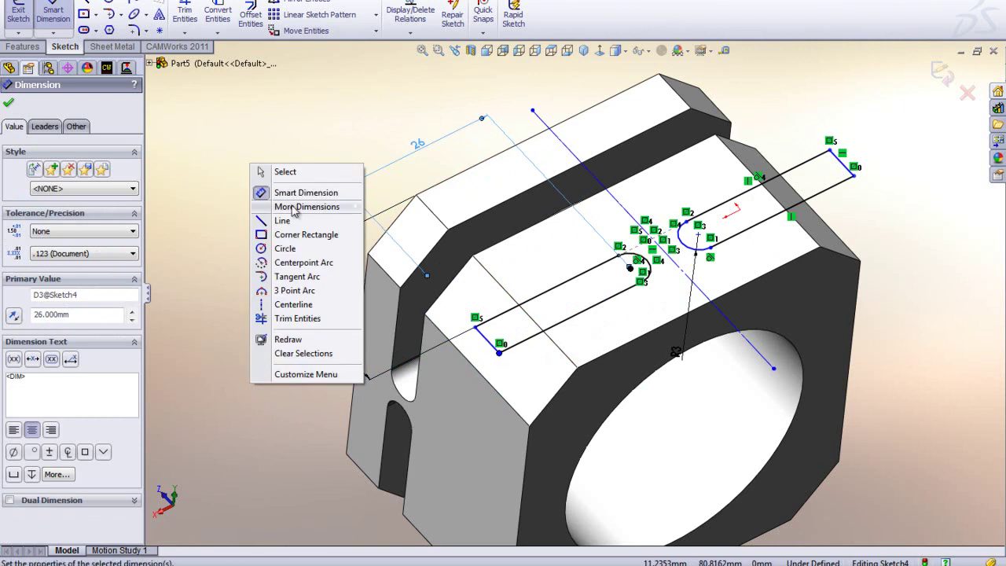
left_click(283, 176)
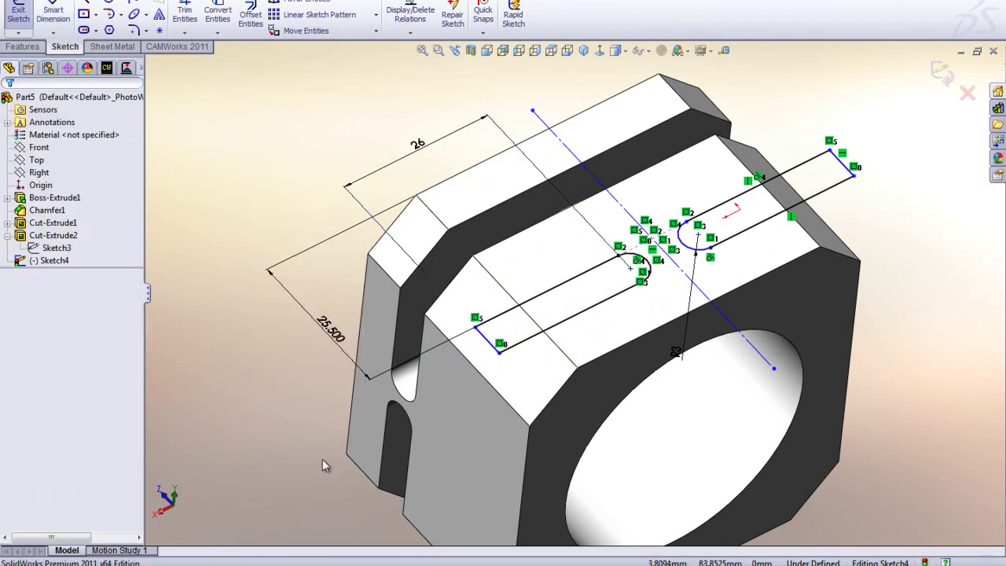
Step: Make the dimensioned slot's short end line collinear with the block's side edge
left_click(475, 370)
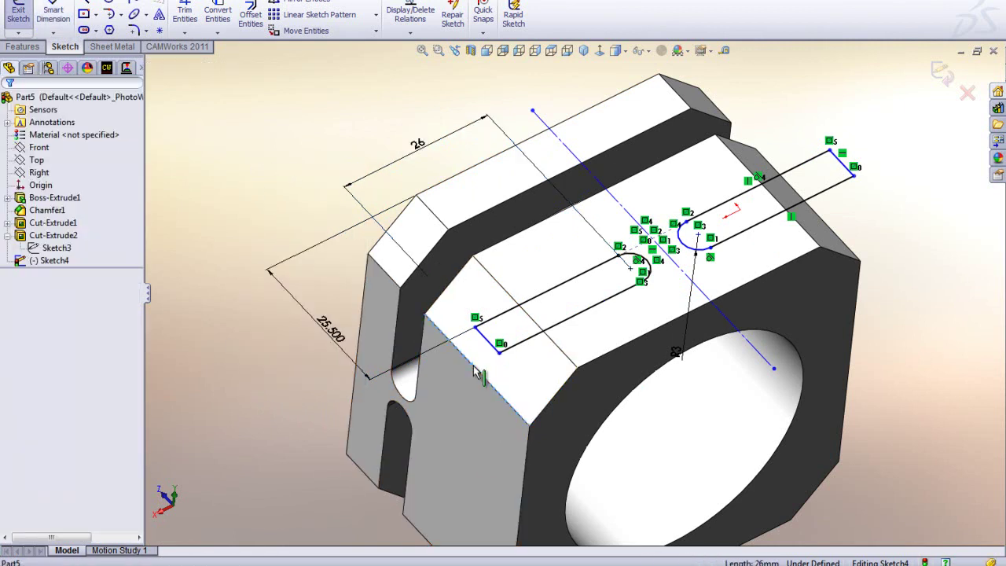
left_click(488, 340, "ctrl")
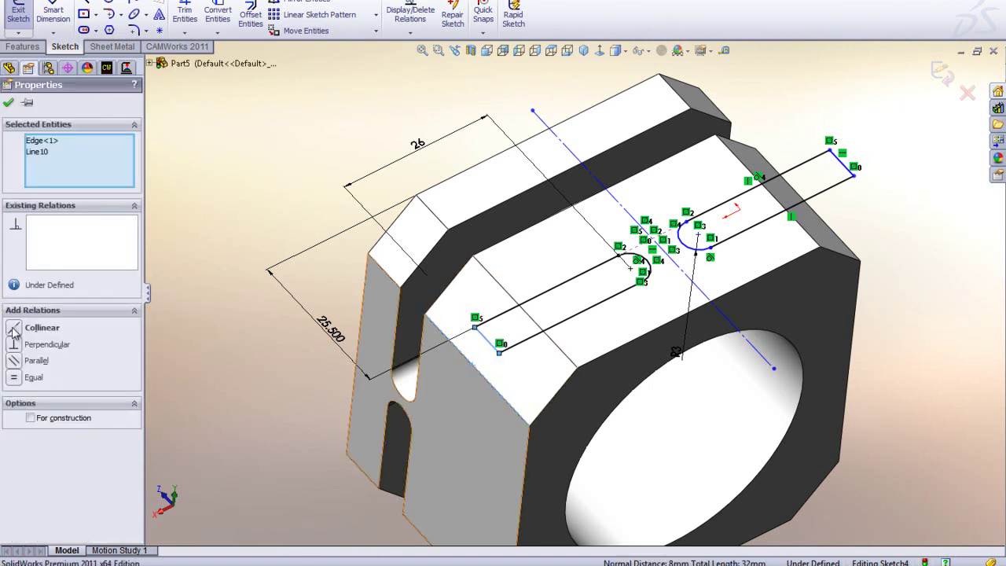
left_click(13, 329)
left_click(7, 102)
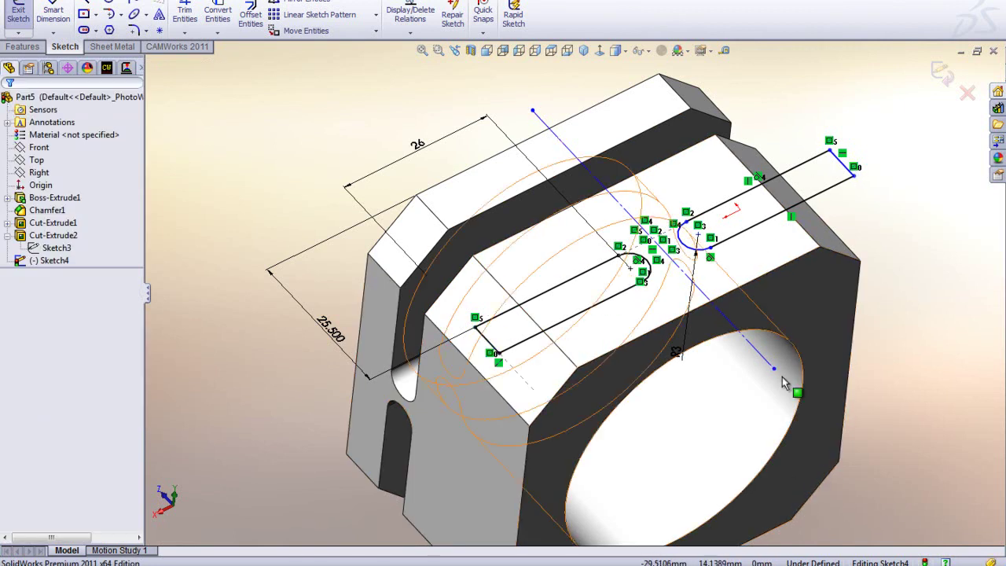
Step: Centre the mirrored slots on the block by adding a Midpoint relation between the centreline and the origin
left_click_drag(774, 375, 790, 357)
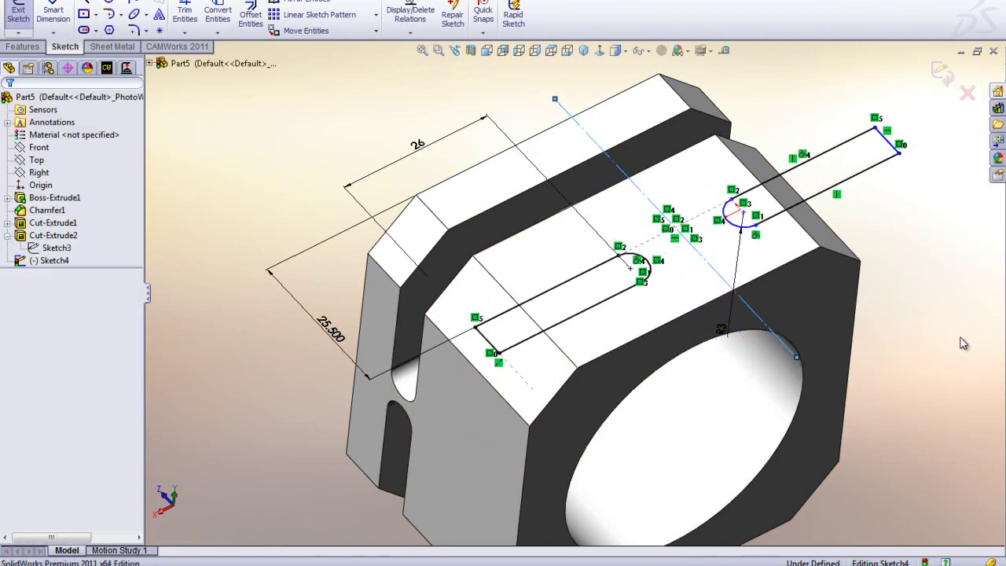
left_click(767, 281)
left_click(599, 51)
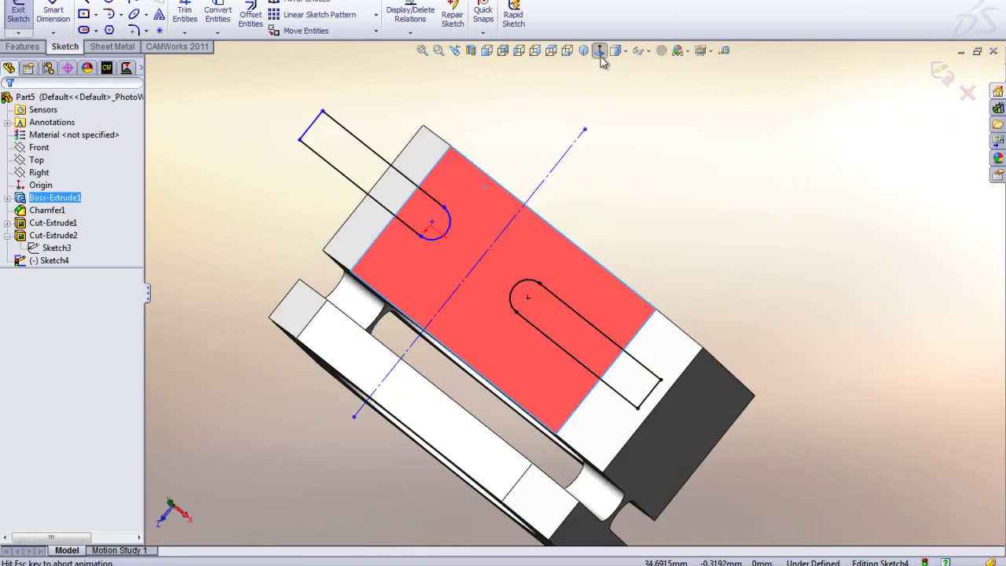
left_click(575, 100)
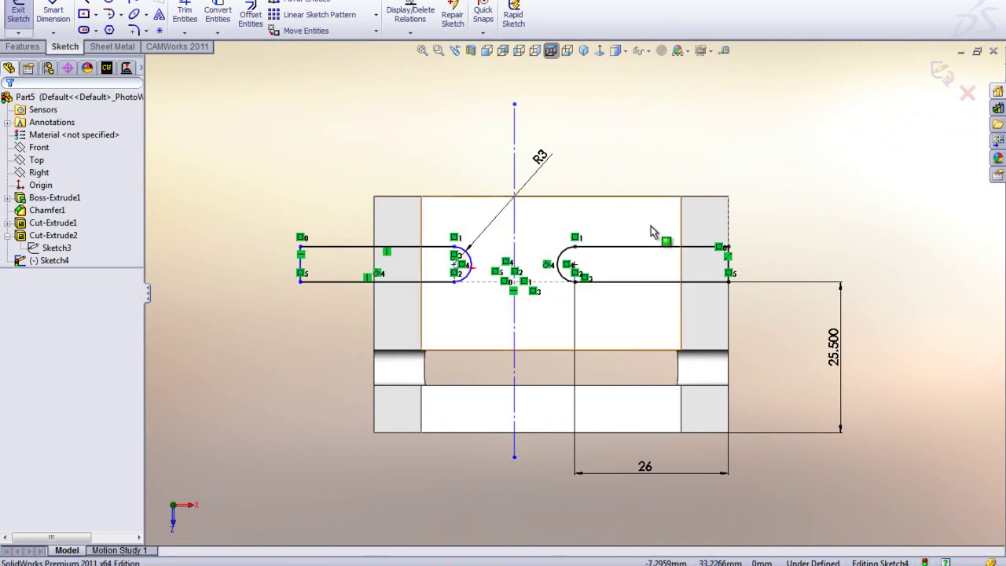
left_click(515, 141)
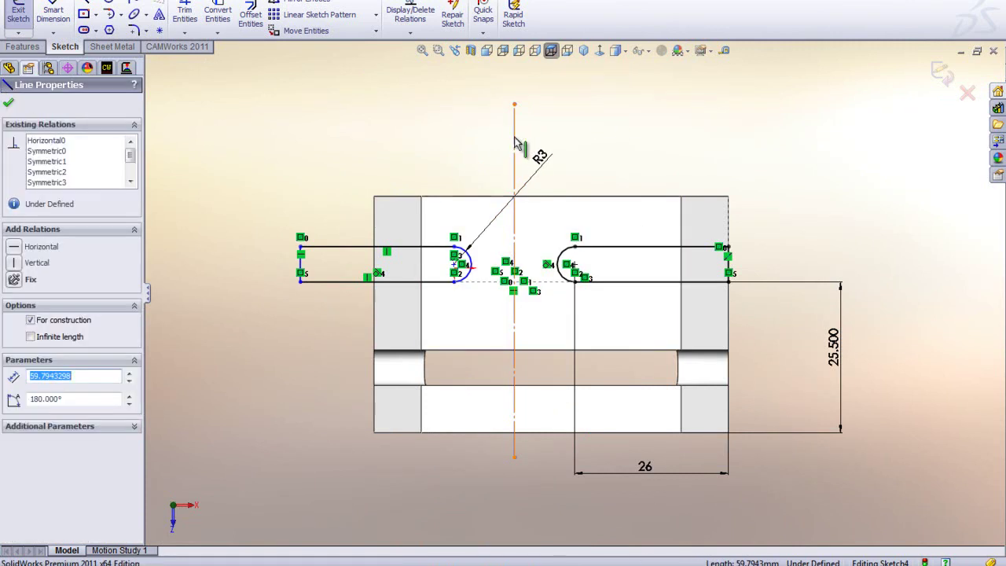
left_click(550, 197, "ctrl")
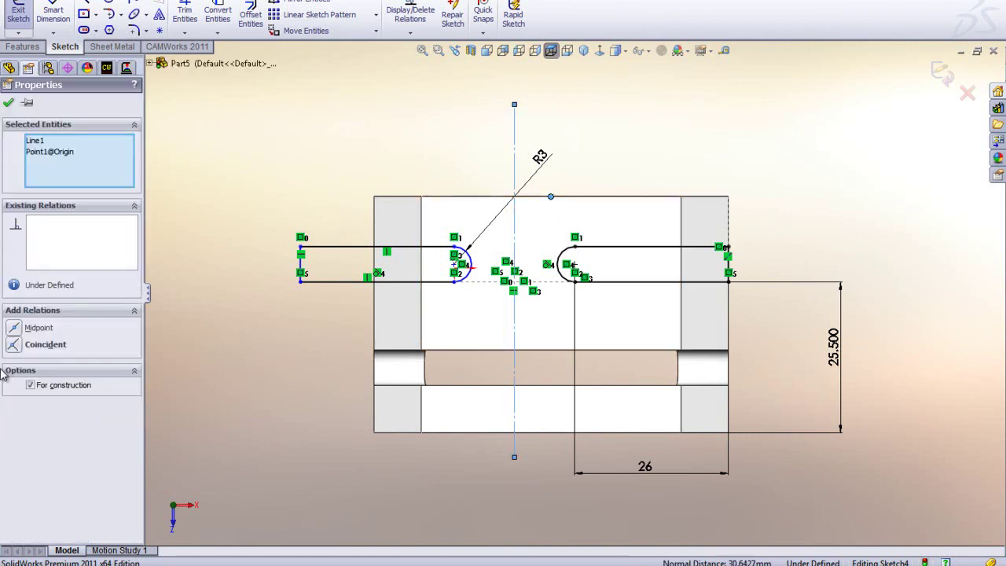
left_click(15, 329)
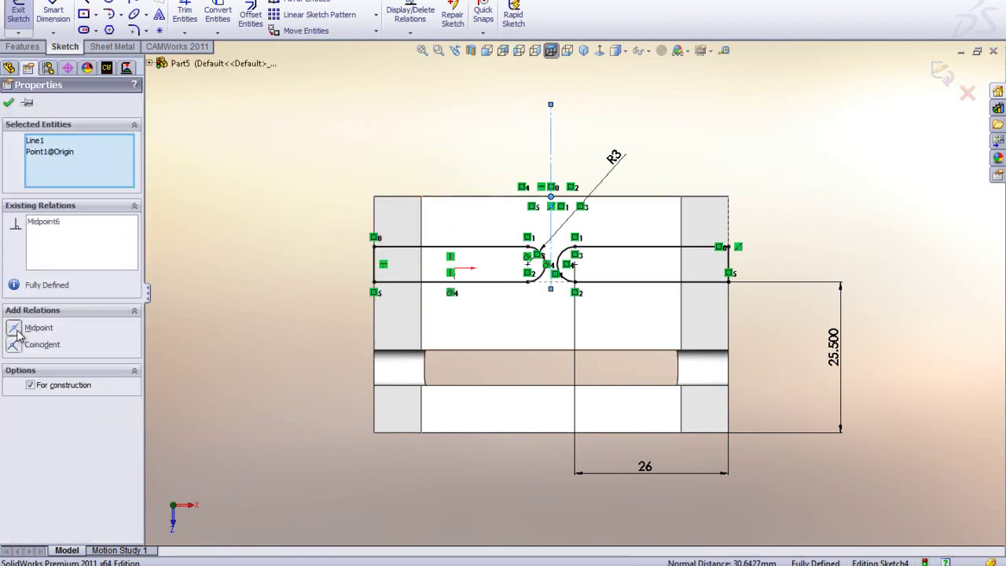
left_click(8, 103)
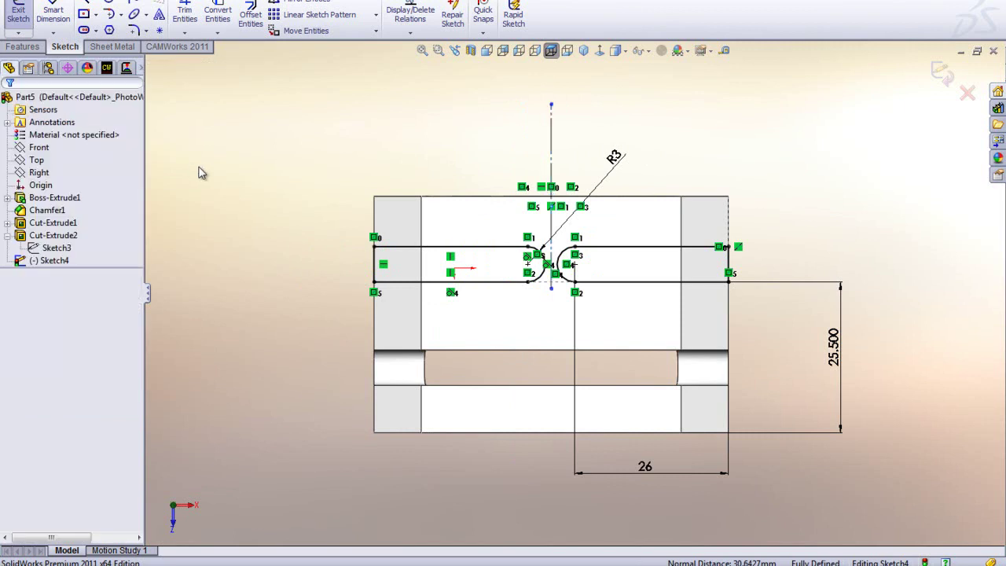
Step: Cut the two opposed round-ended slots Through All the block with an Extruded Cut and show the part in isometric view
left_click(22, 46)
left_click(199, 17)
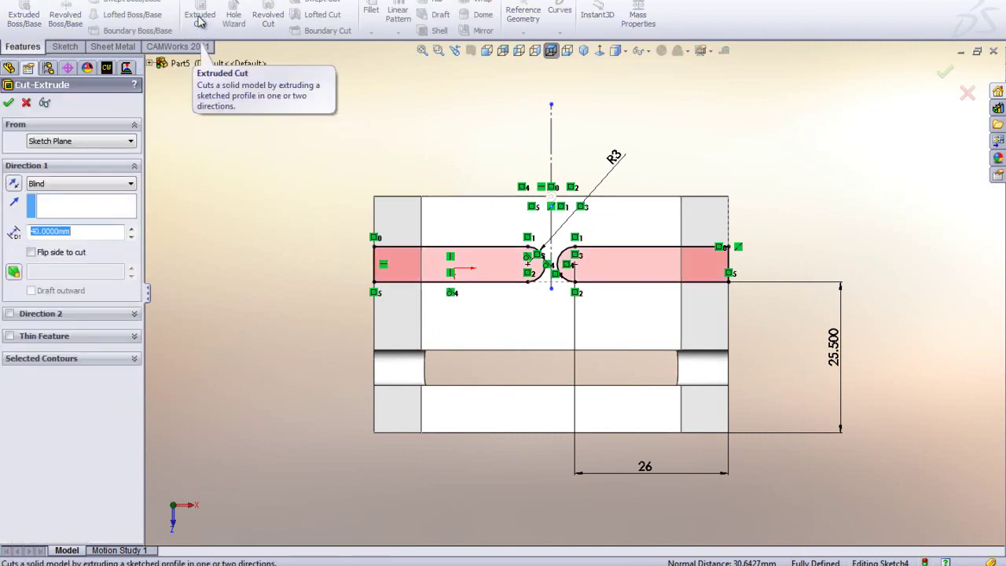
left_click(85, 183)
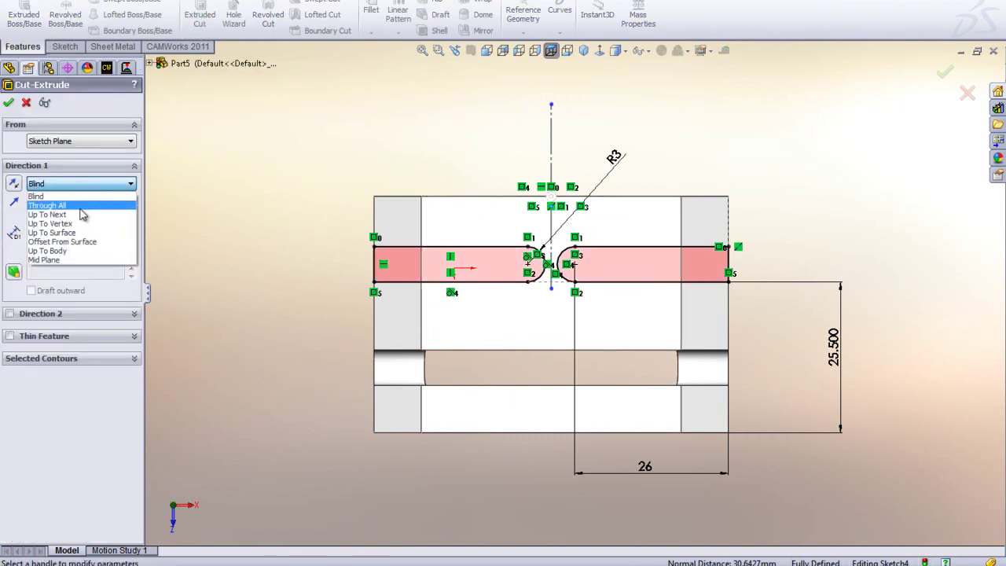
left_click(80, 207)
key("Return")
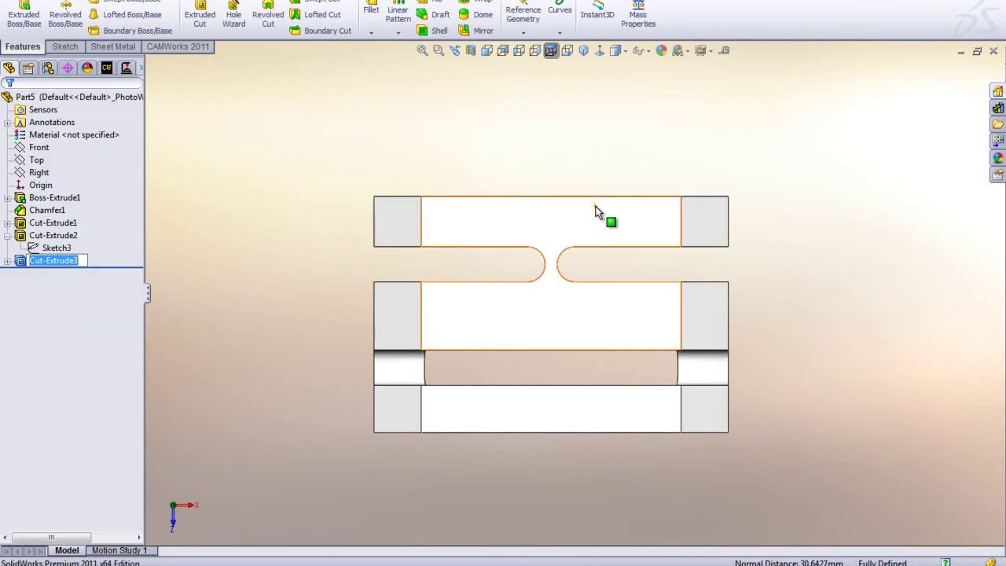
left_click(583, 50)
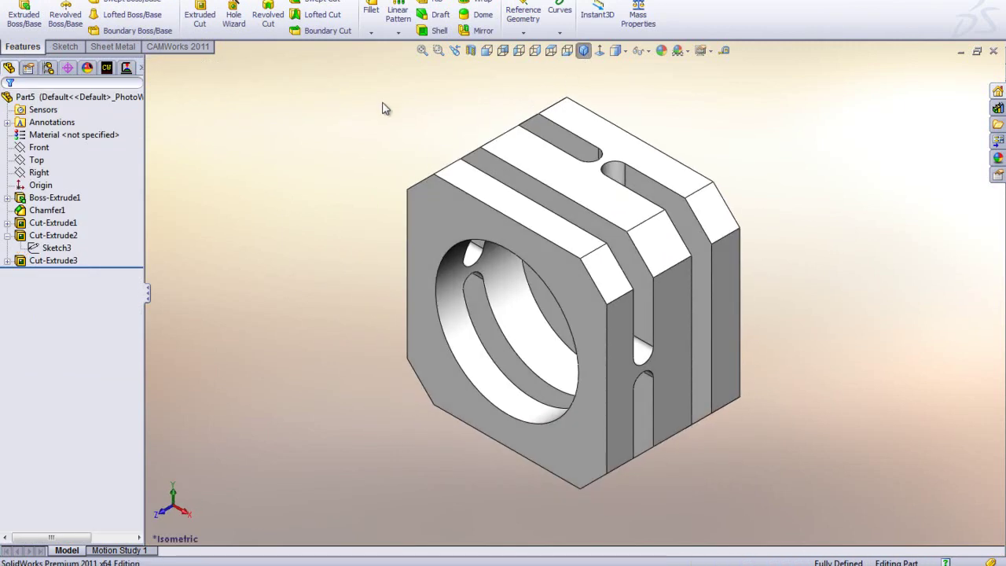
Step: Check the hole callouts on the MFG.com drawing and place four ISO M6 bottoming tapped holes near the bored front face's corners
key("alt+Tab")
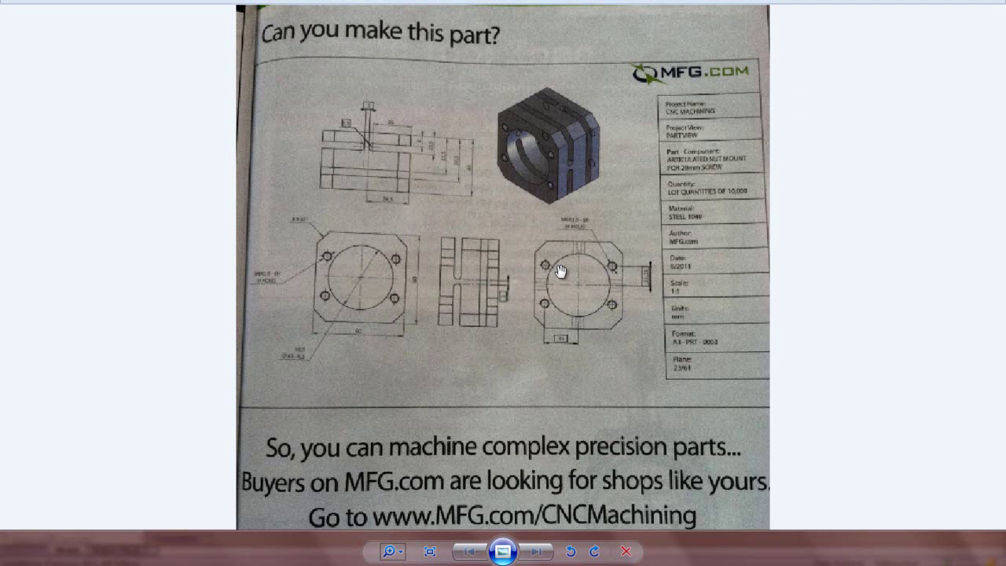
key("alt+Tab")
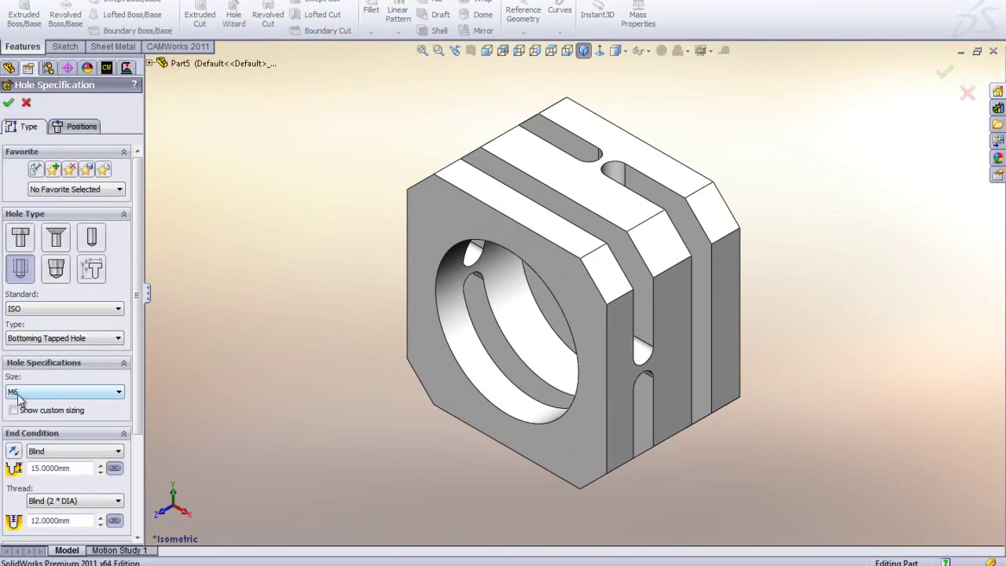
left_click(73, 127)
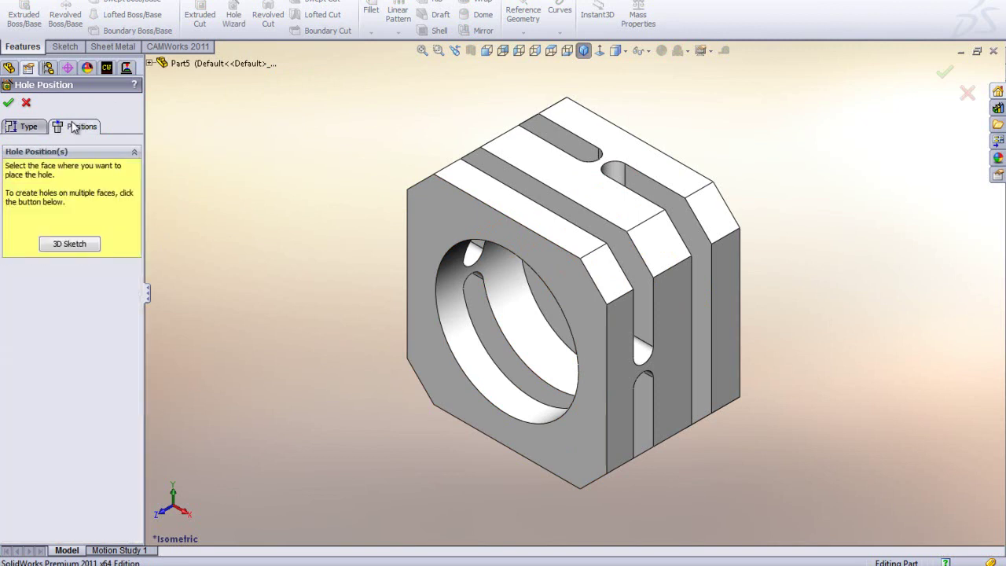
left_click(439, 228)
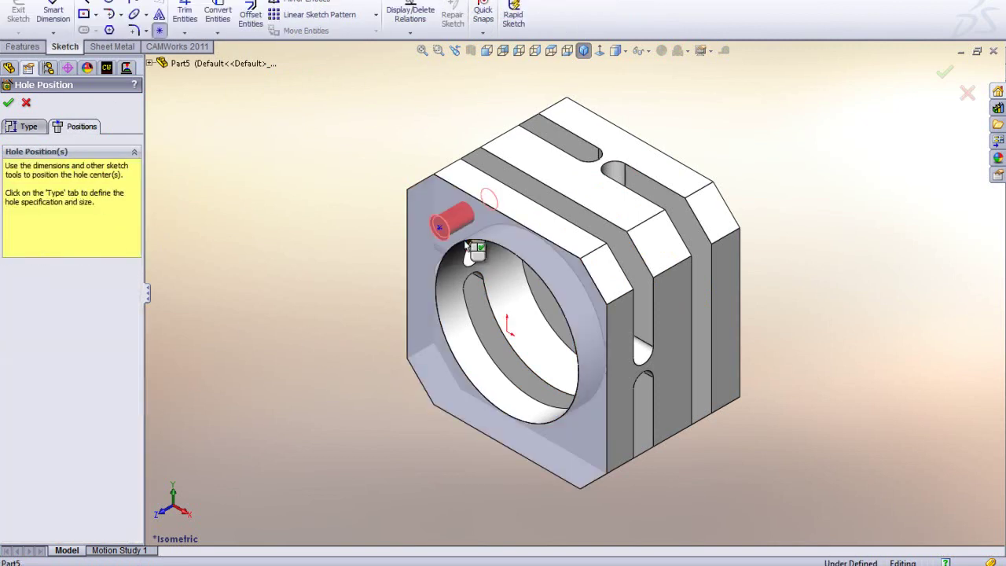
left_click(582, 295)
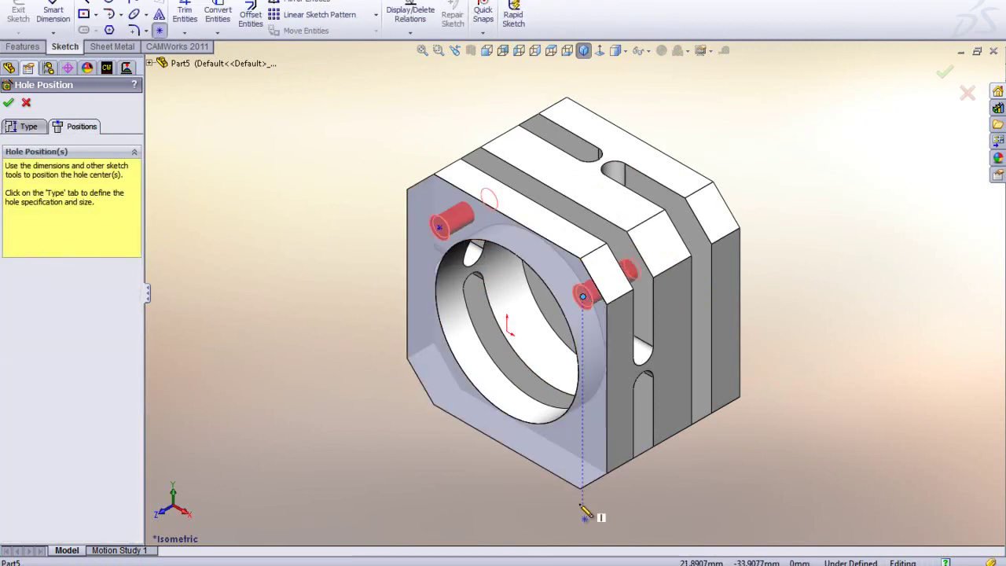
left_click(575, 452)
left_click(439, 369)
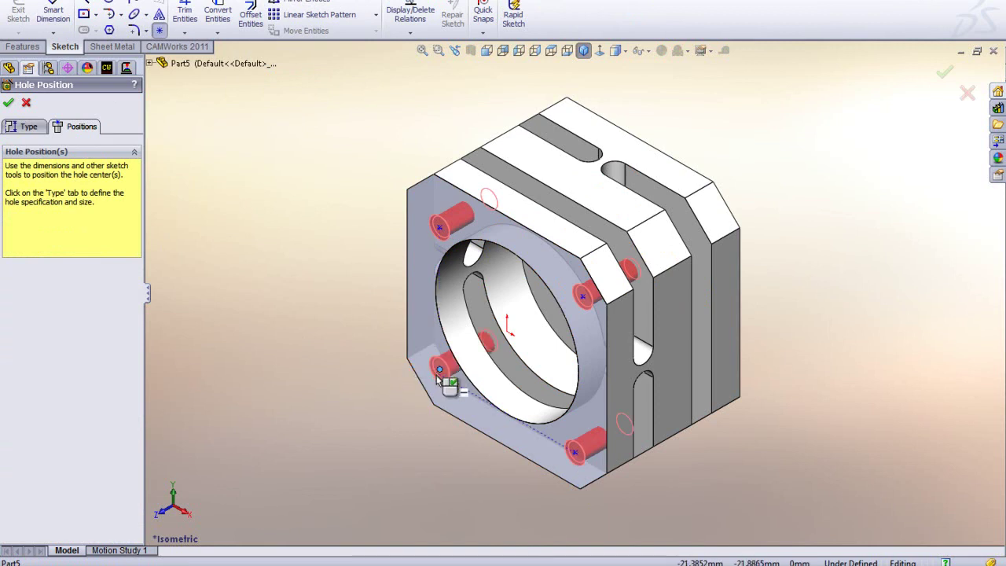
Step: View the front face straight on and dimension the lower-left hole's vertical distance from the origin as 13.25 mm
left_click(599, 51)
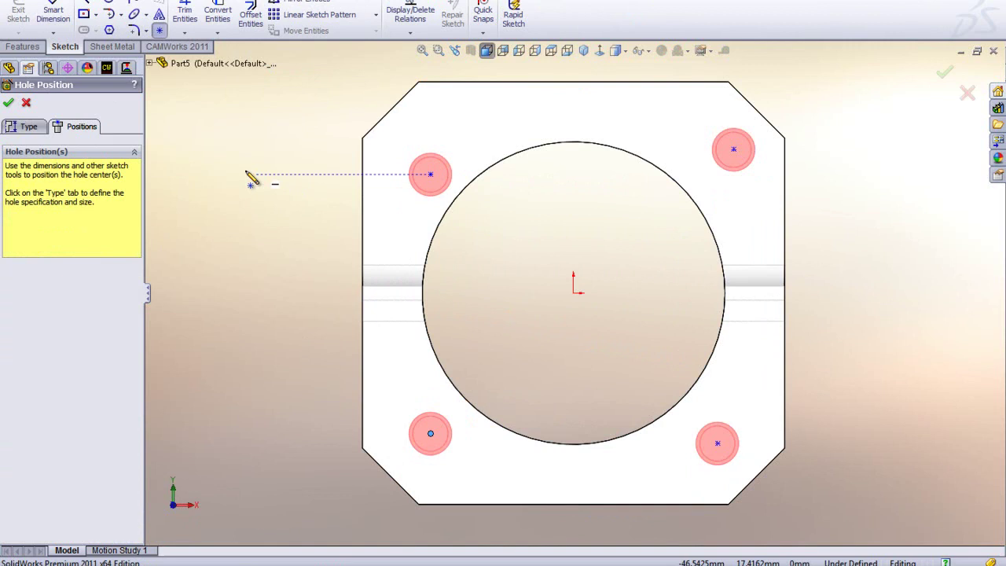
left_click(53, 14)
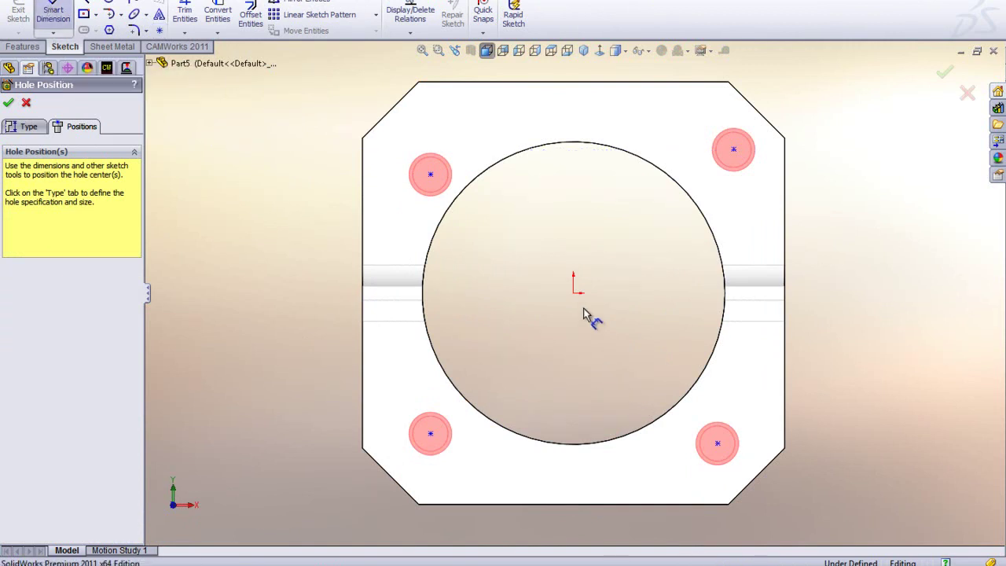
left_click(432, 436)
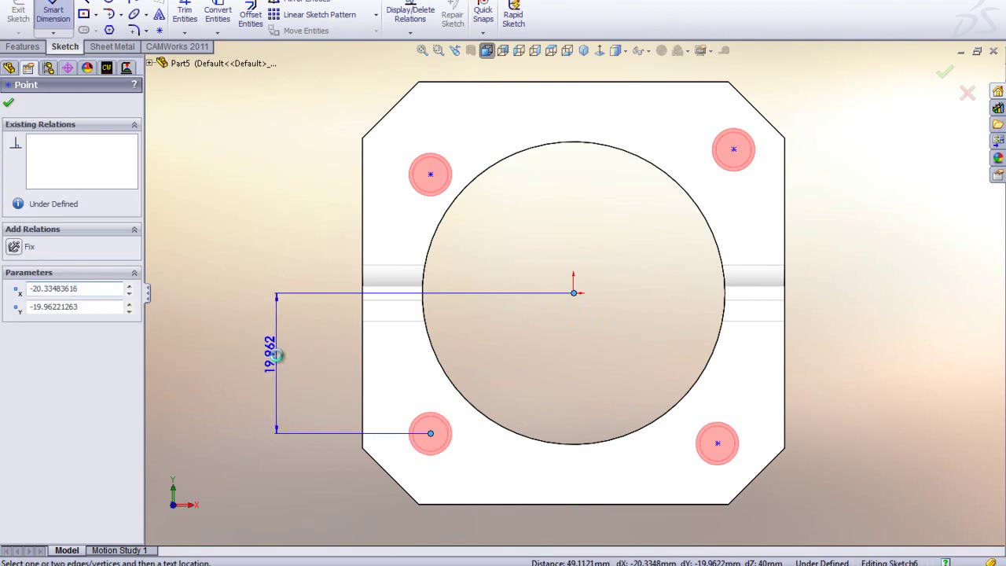
left_click(279, 360)
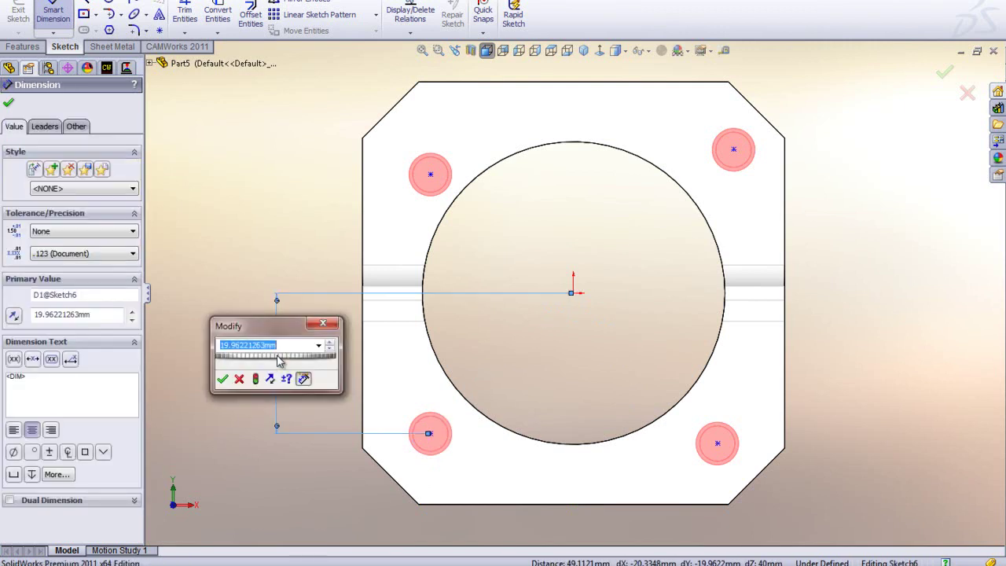
type("13")
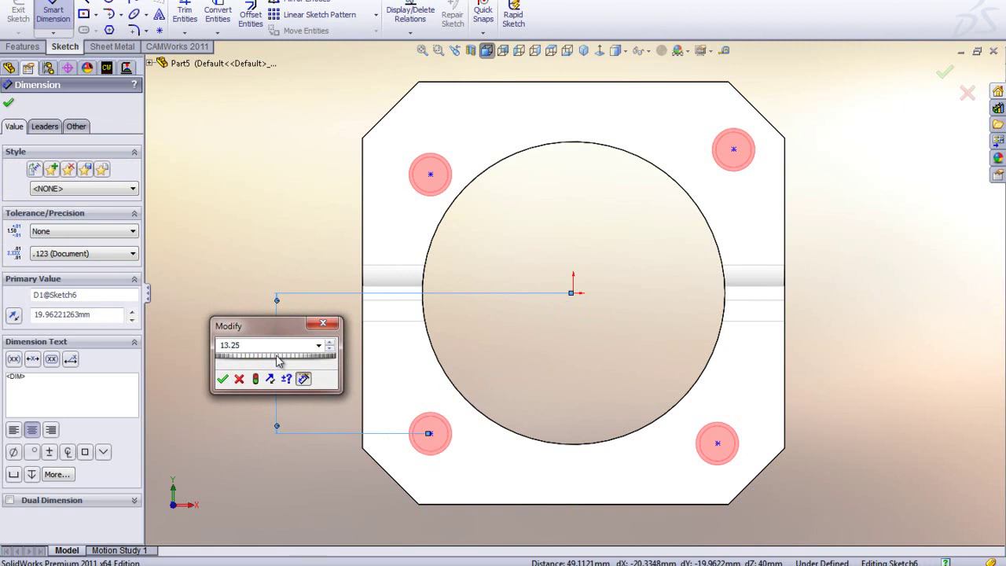
type(".25")
left_click(223, 379)
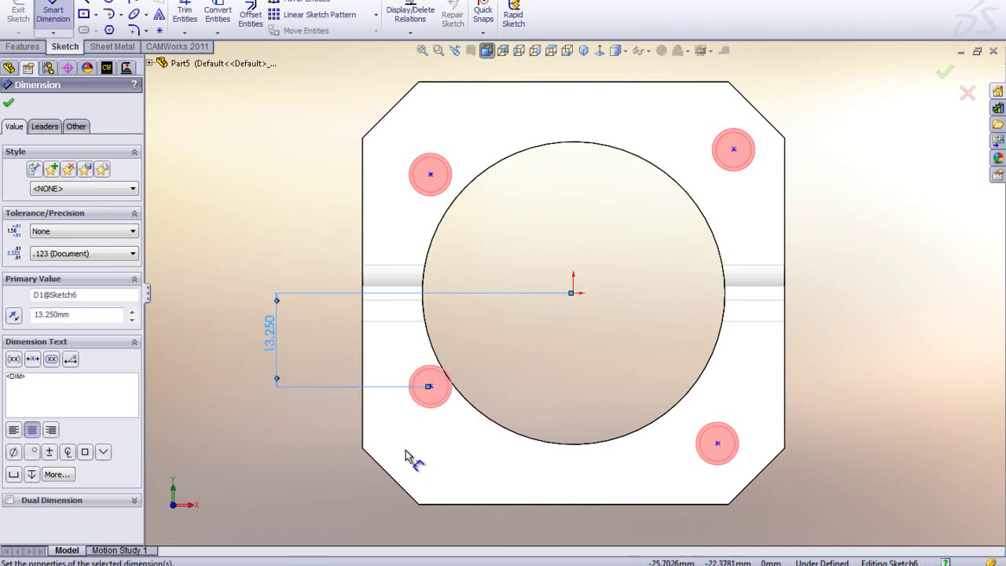
Step: Dimension the lower-left hole's horizontal distance from the origin as 23 mm
left_click(429, 386)
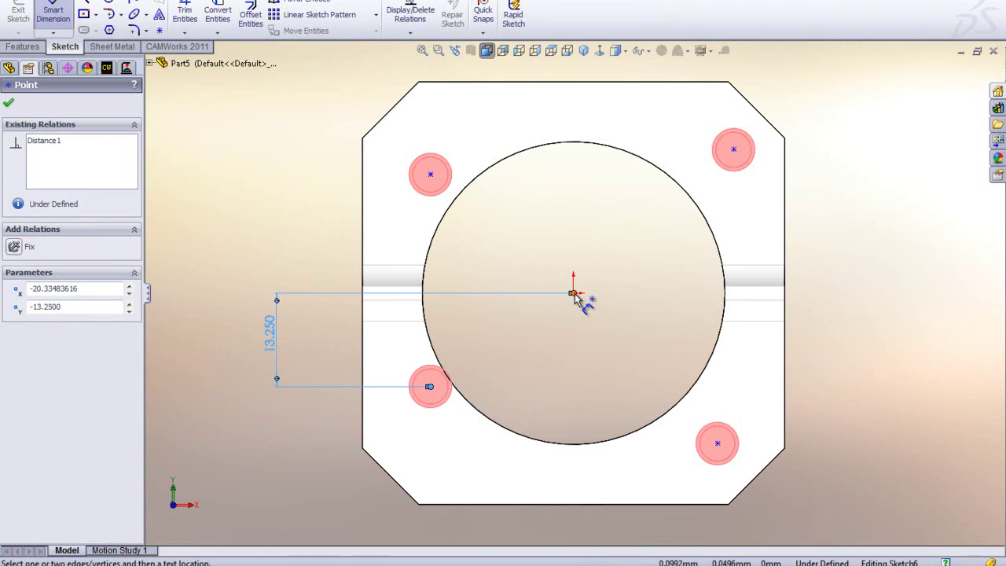
left_click(573, 293)
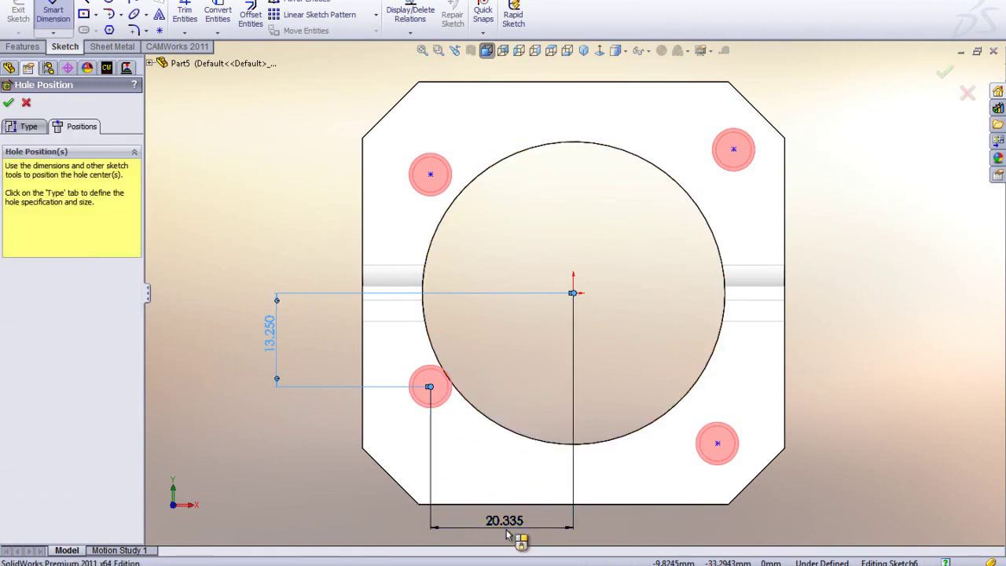
left_click(513, 537)
type("23")
key("Return")
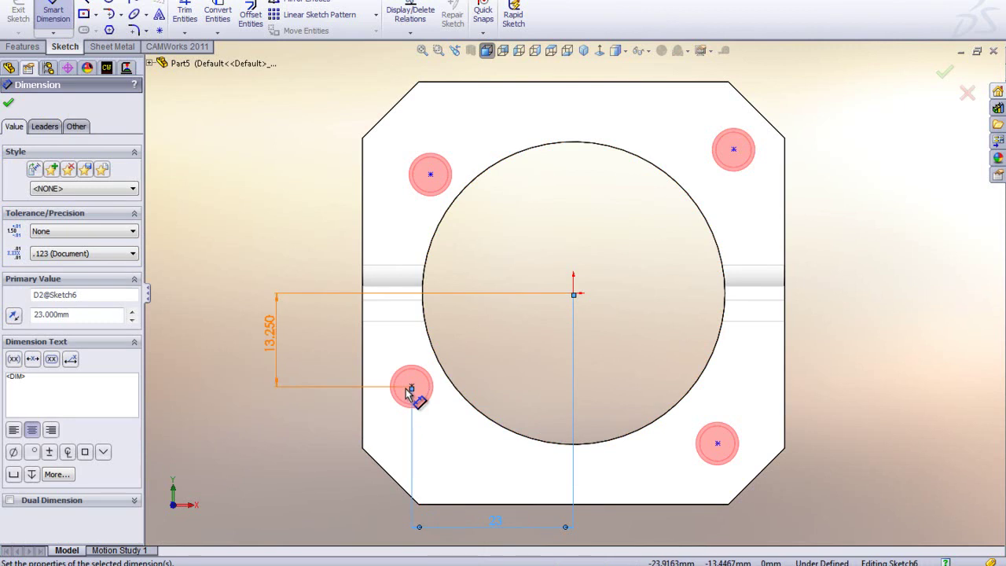
left_click(535, 248)
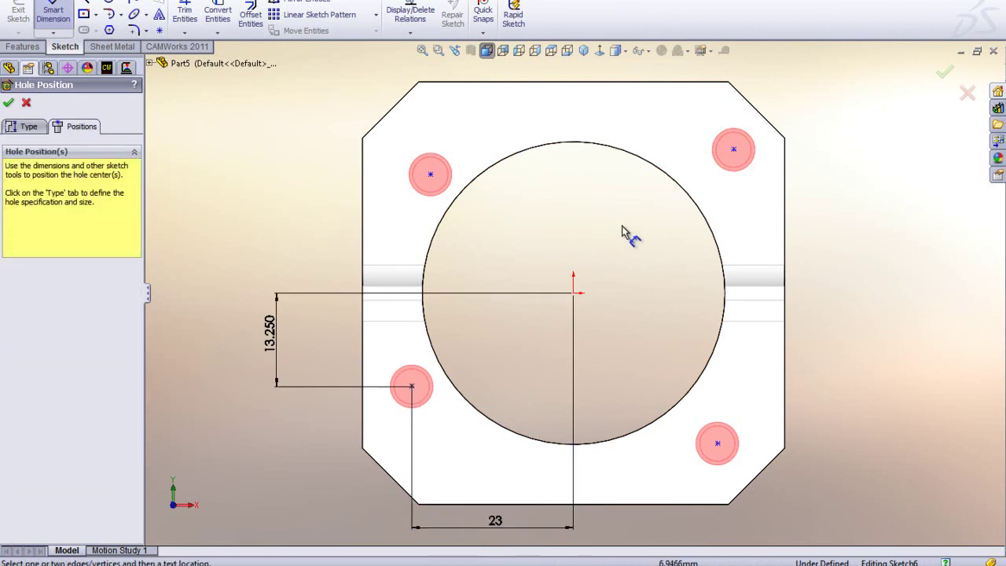
Step: Dimension the upper-right hole's vertical distance from the origin as 13.25 mm
left_click(733, 150)
left_click(574, 292)
left_click(838, 226)
type("13.25")
key("Return")
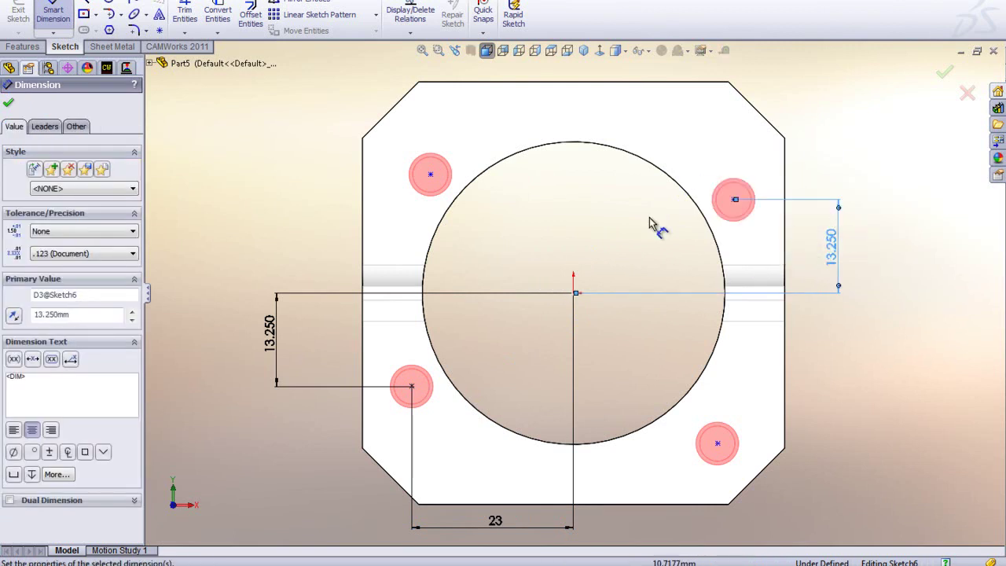
Step: Dimension the upper-right hole's horizontal distance from the origin as 23 mm and leave the dimensioning tool
left_click(735, 200)
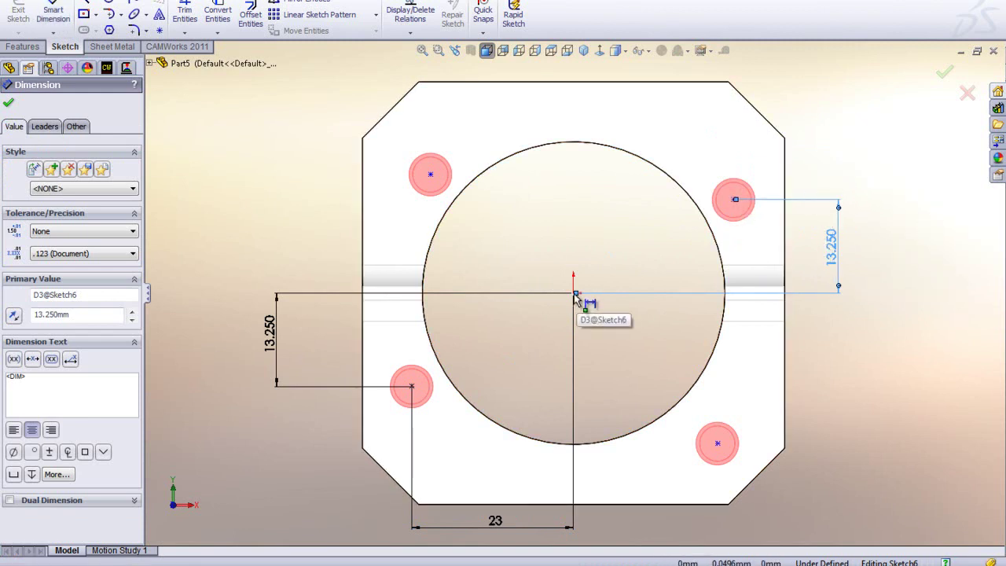
key("Escape")
left_click(50, 10)
left_click(733, 200)
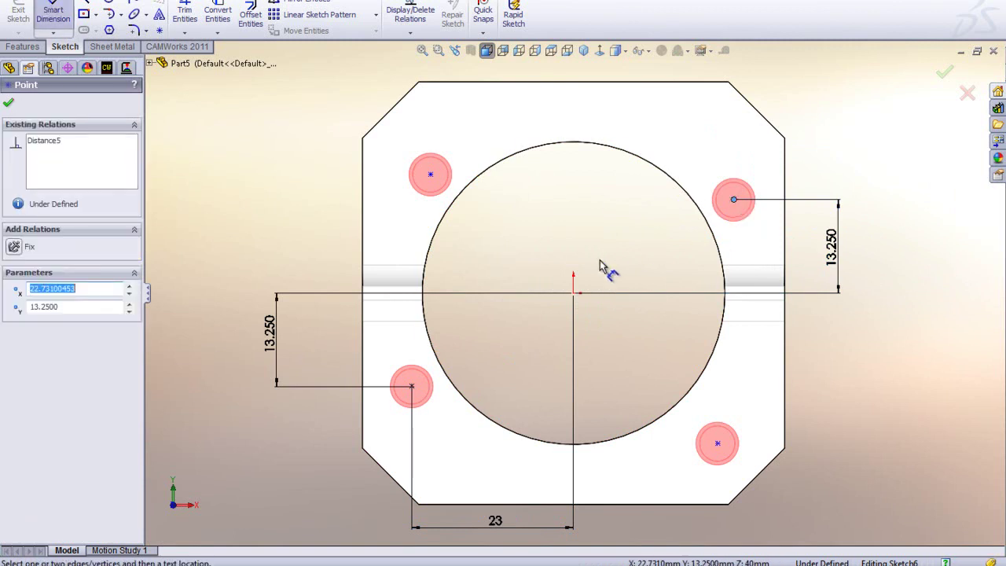
left_click(575, 294)
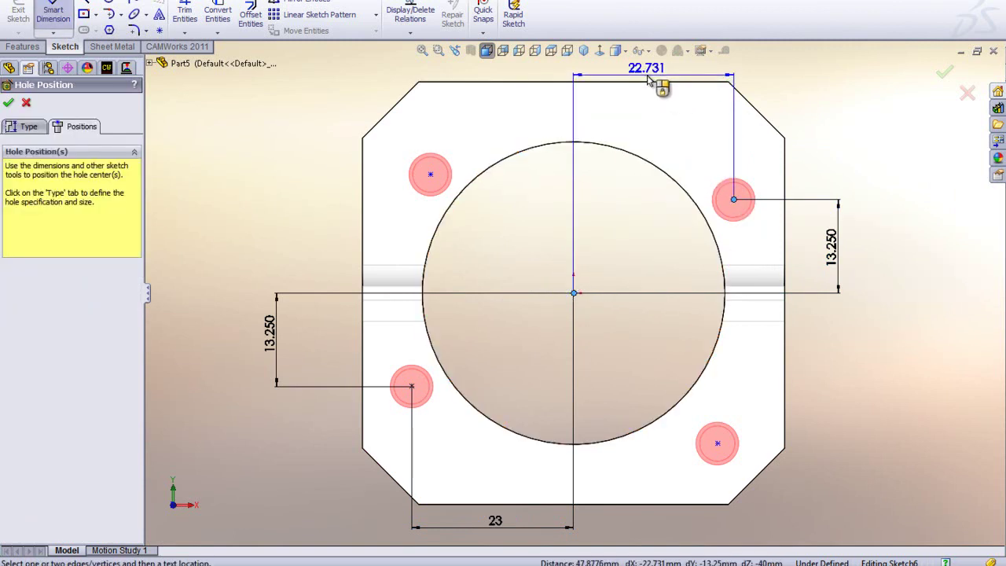
left_click(656, 83)
type("23.")
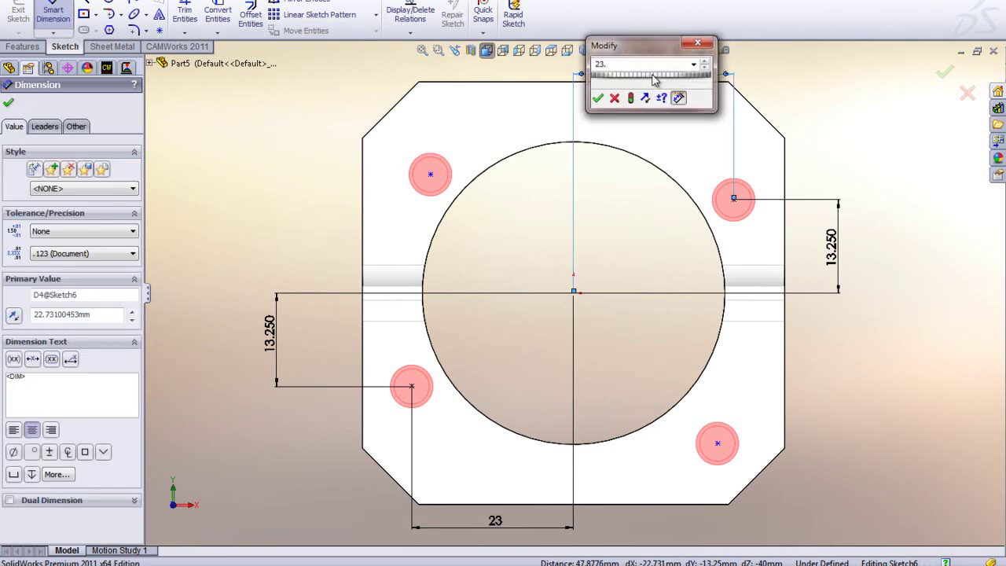
key("Return")
right_click(807, 96)
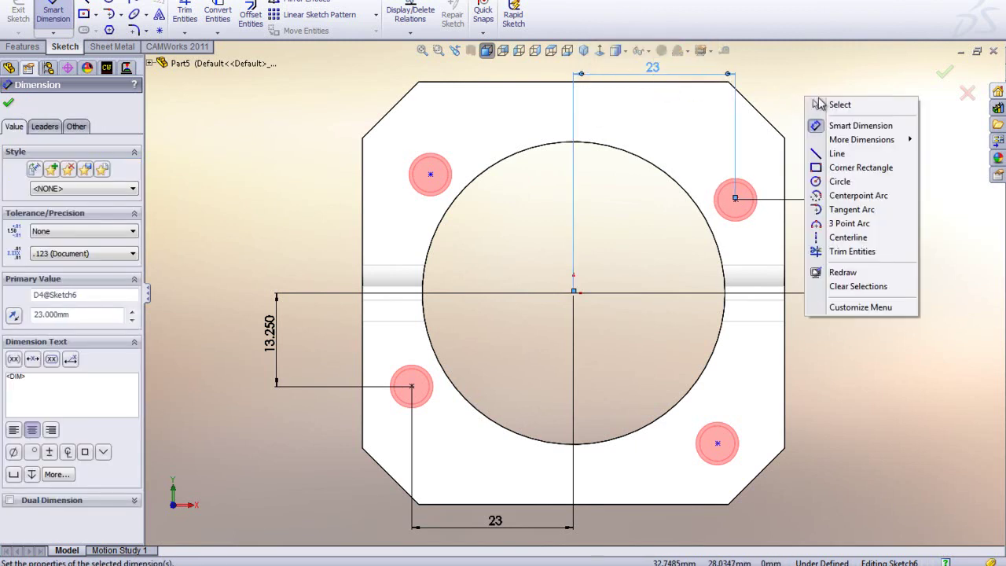
left_click(821, 103)
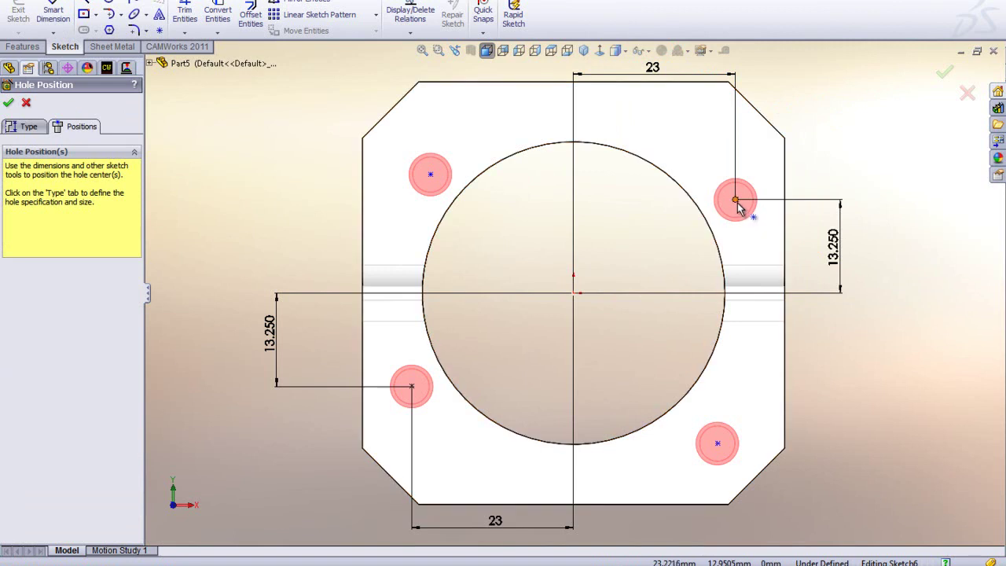
Step: Add a Vertical relation between the centres of the upper-right and lower-right holes
left_click(735, 199)
left_click(716, 443, "ctrl")
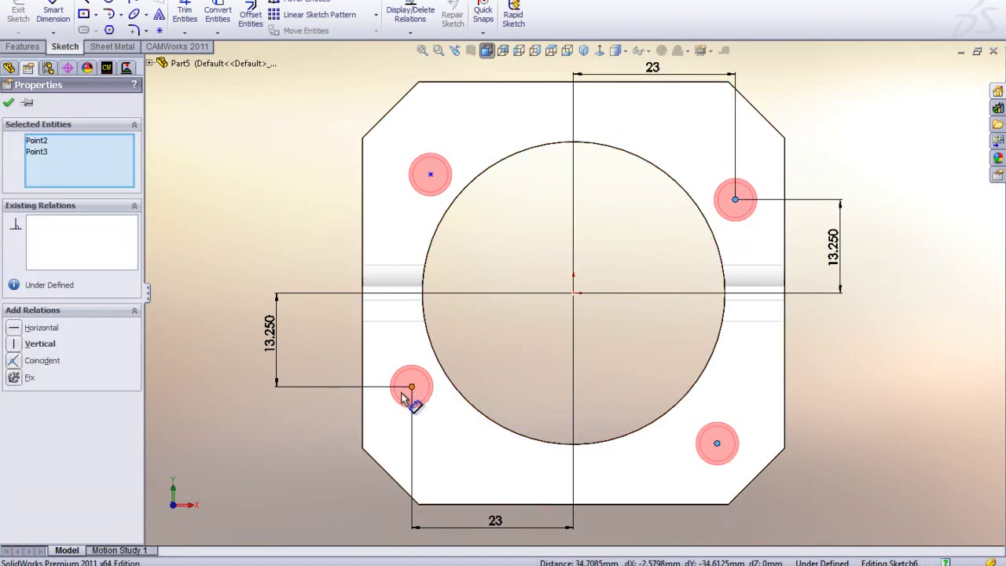
left_click(16, 343)
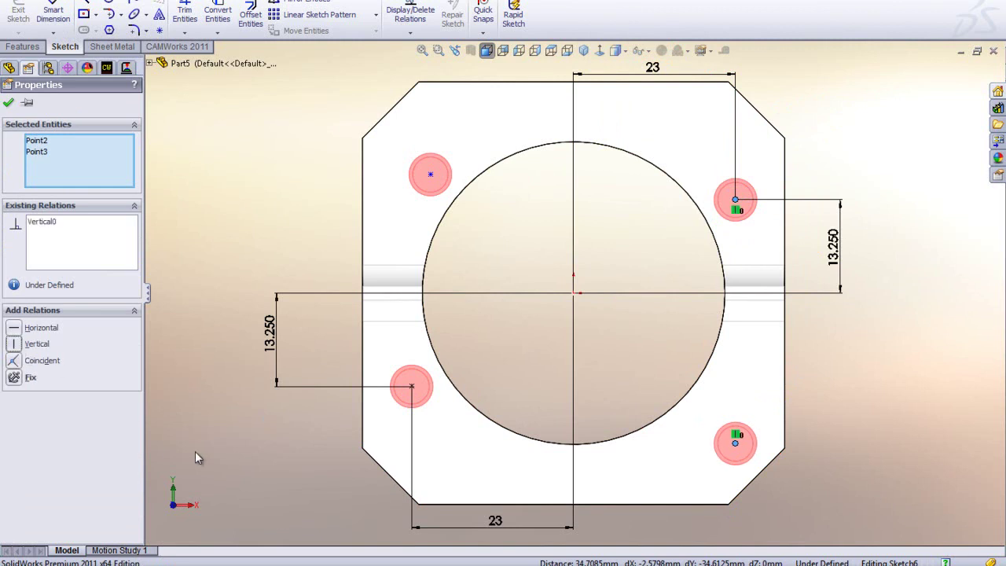
left_click(168, 452)
Step: Add a Horizontal relation between the centres of the lower-left and lower-right holes
left_click(411, 386)
left_click(735, 445, "ctrl")
left_click(15, 328)
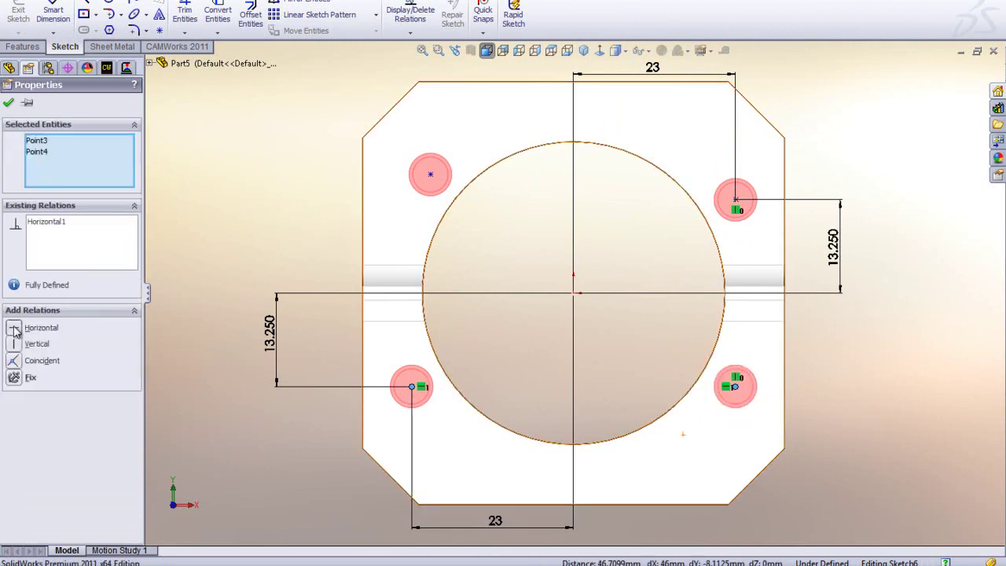
left_click(910, 406)
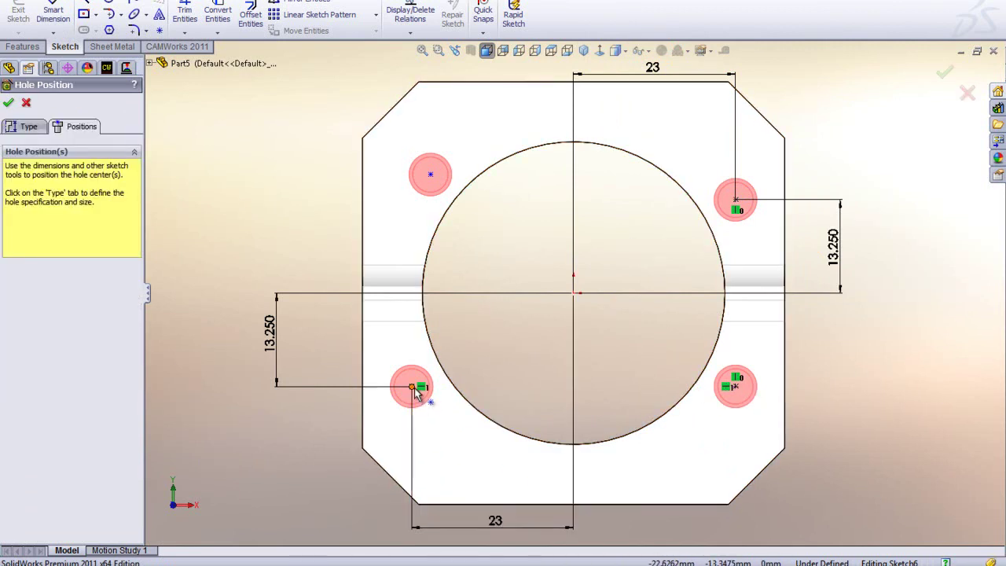
Step: Add a Vertical relation between the centres of the upper-left and lower-left holes
left_click(413, 386)
left_click(310, 236)
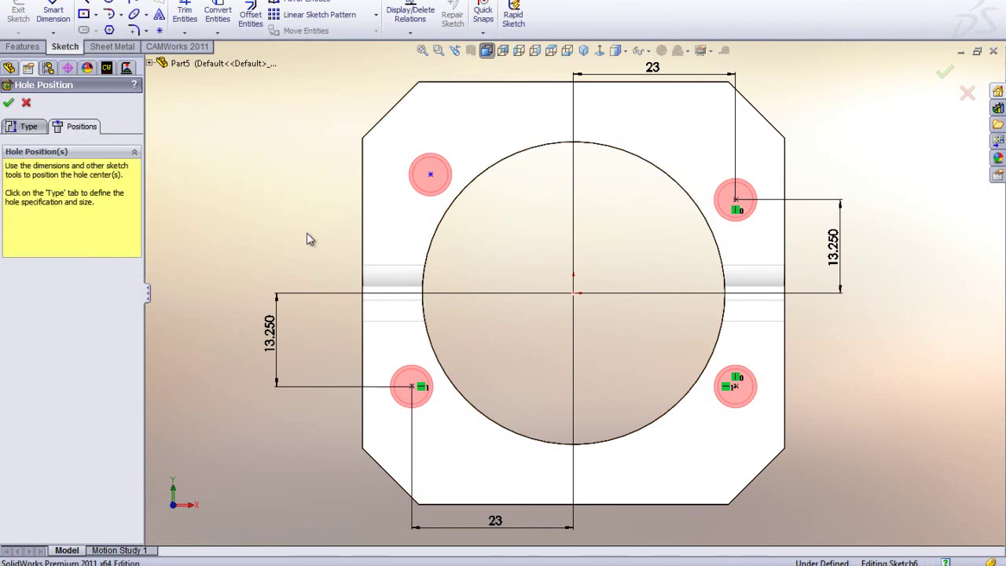
left_click(429, 174)
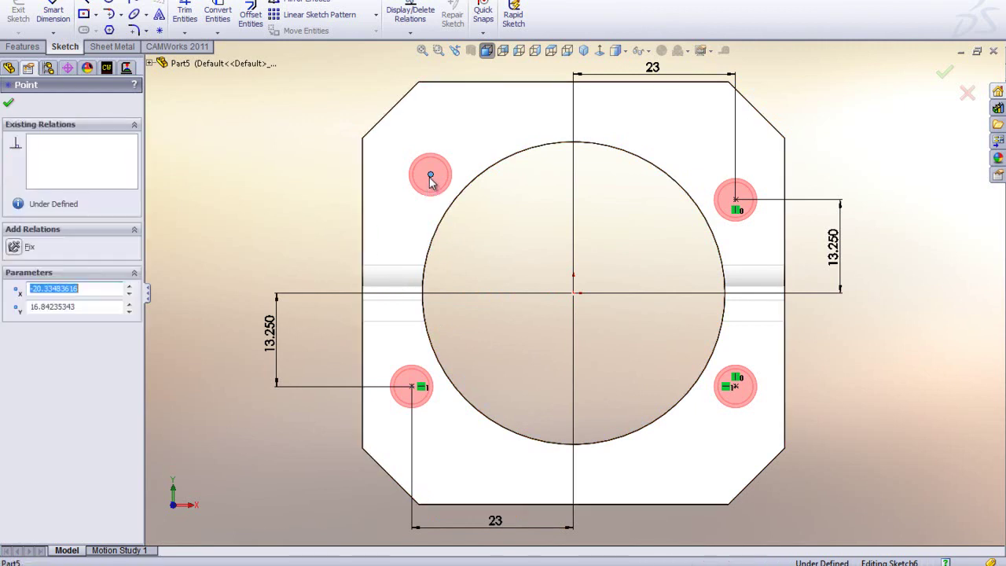
left_click(412, 387, "ctrl")
left_click(18, 344)
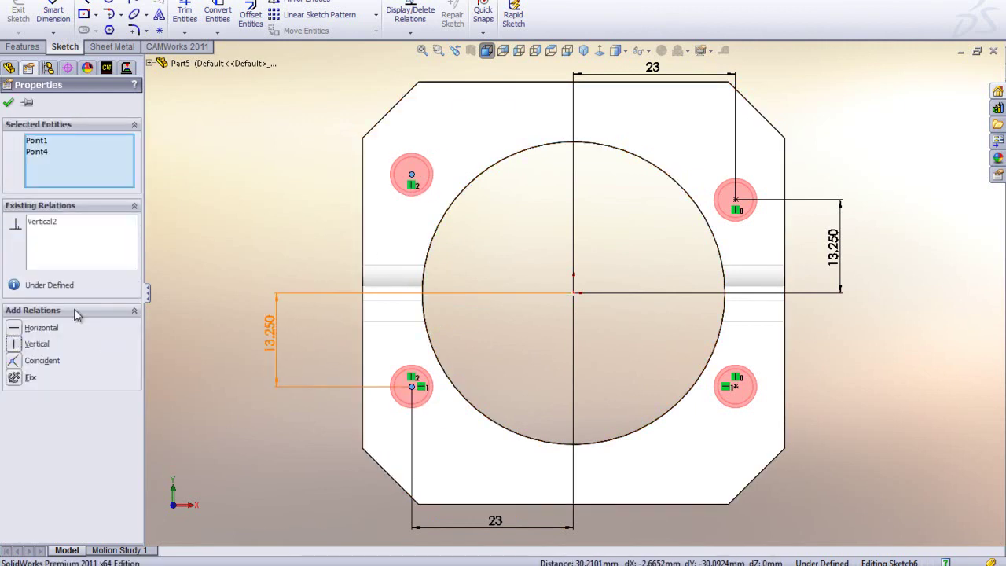
left_click(228, 195)
Step: Add a Horizontal relation between the centres of the upper-left and upper-right holes
left_click(411, 174)
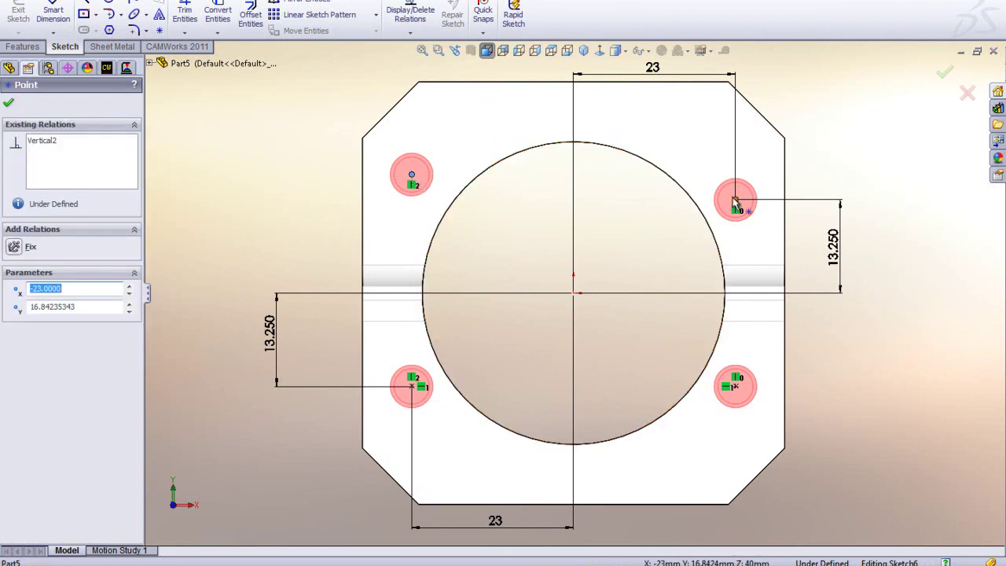
left_click(734, 200, "ctrl")
left_click(16, 329)
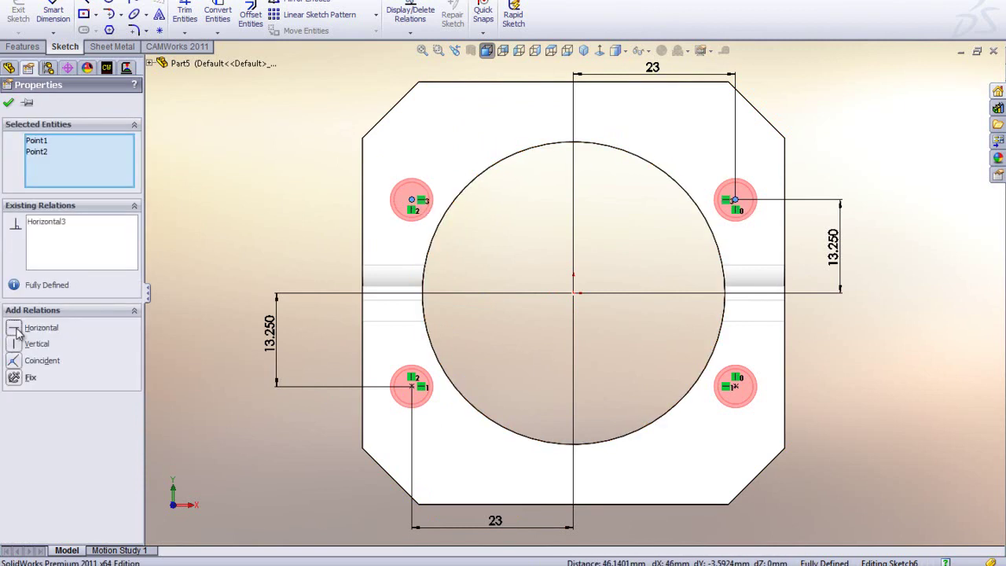
left_click(205, 170)
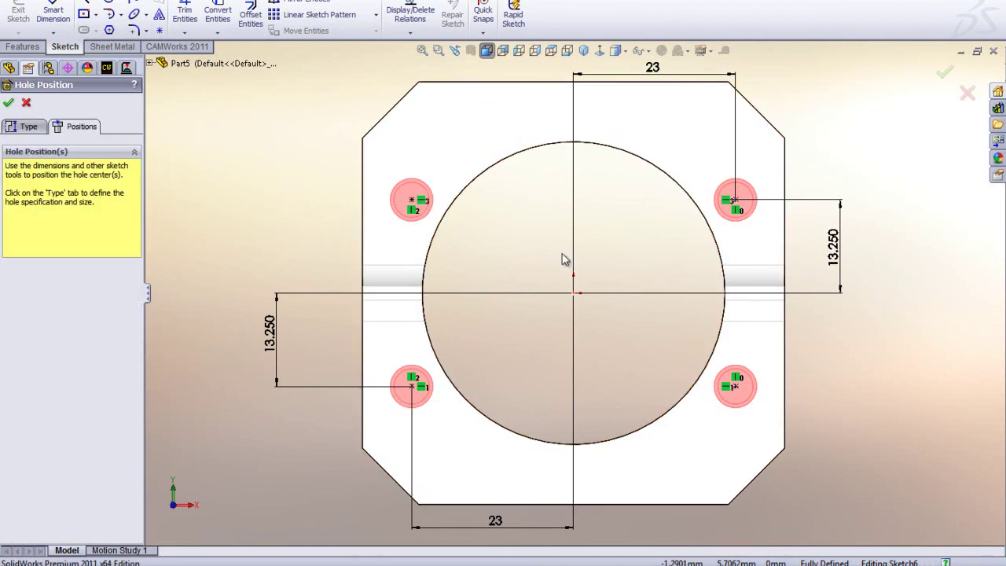
Step: Set the tapped holes' end condition to Up To Surface on the first plate's slot-side face and complete the feature
mouse_move(554, 270)
middle_mouse_down()
mouse_move(624, 275)
mouse_move(482, 308)
mouse_move(456, 203)
middle_mouse_up()
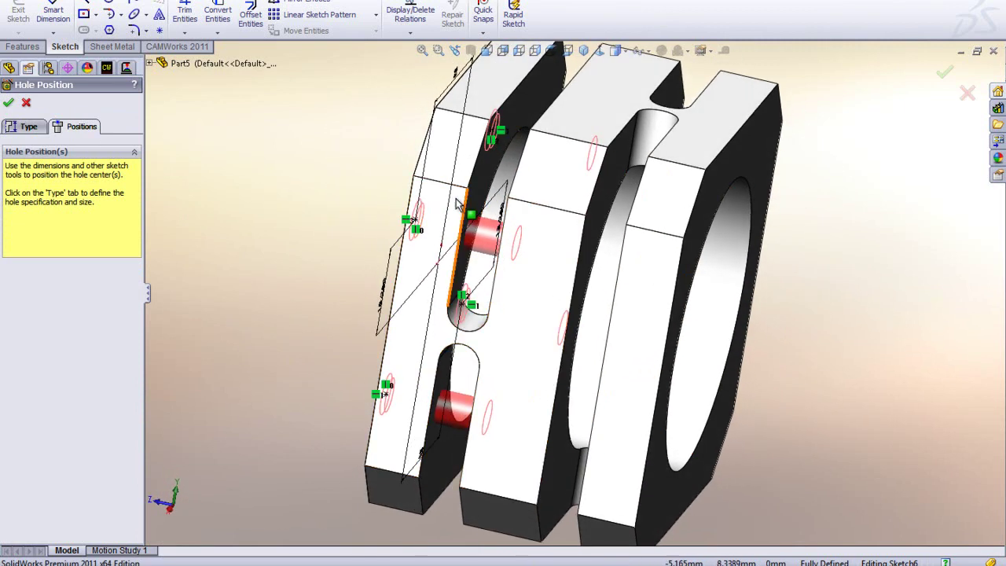
left_click(22, 128)
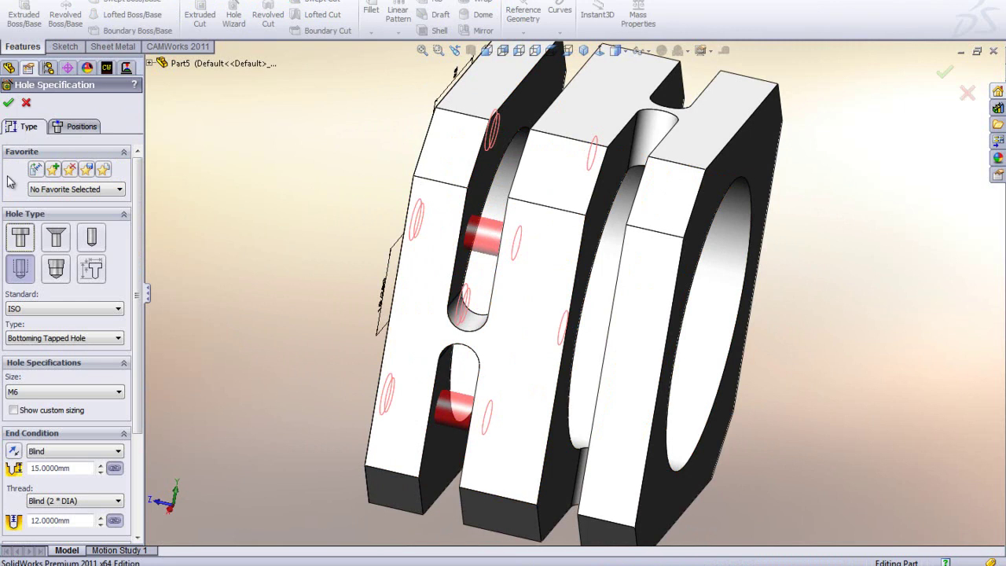
left_click(37, 453)
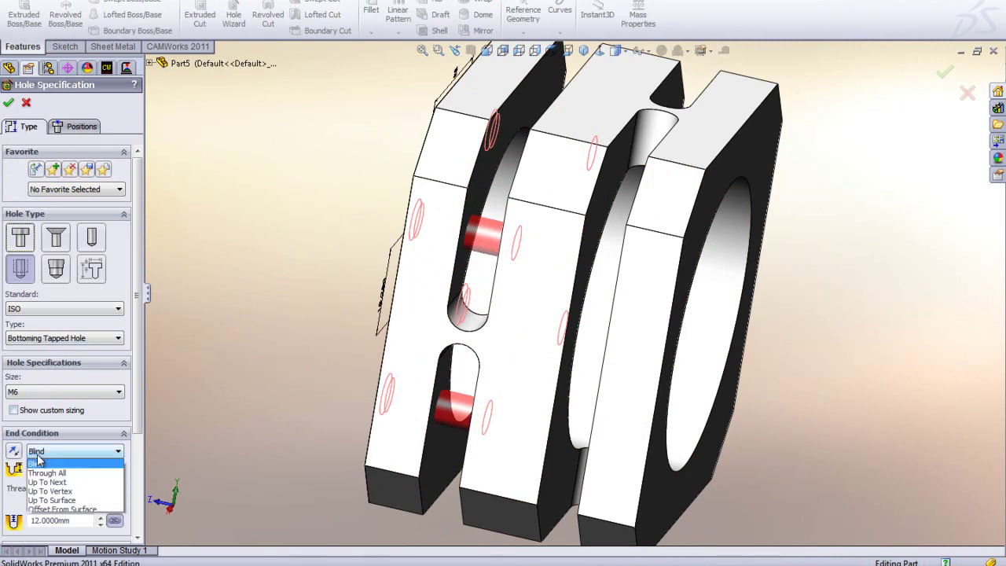
left_click(49, 500)
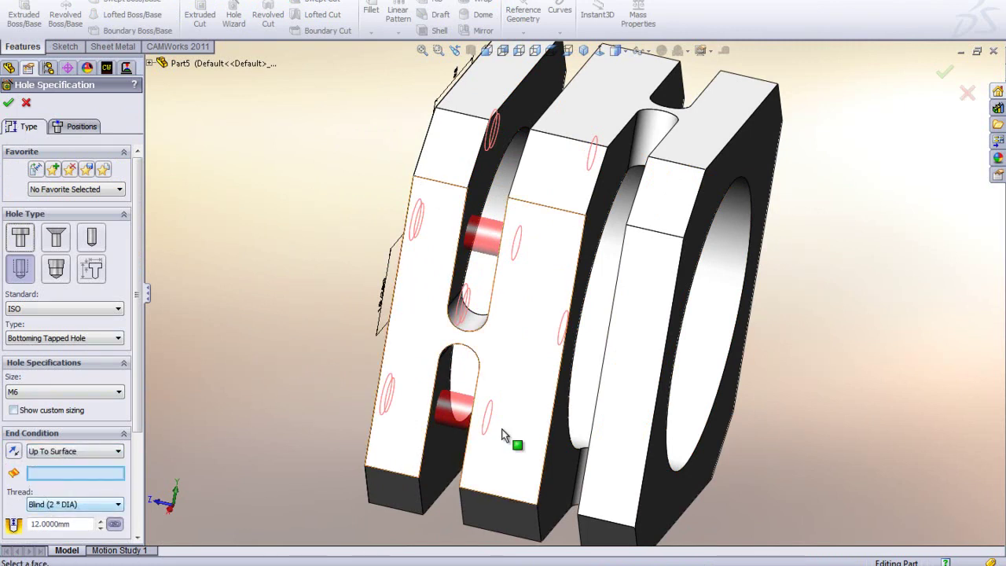
left_click(482, 189)
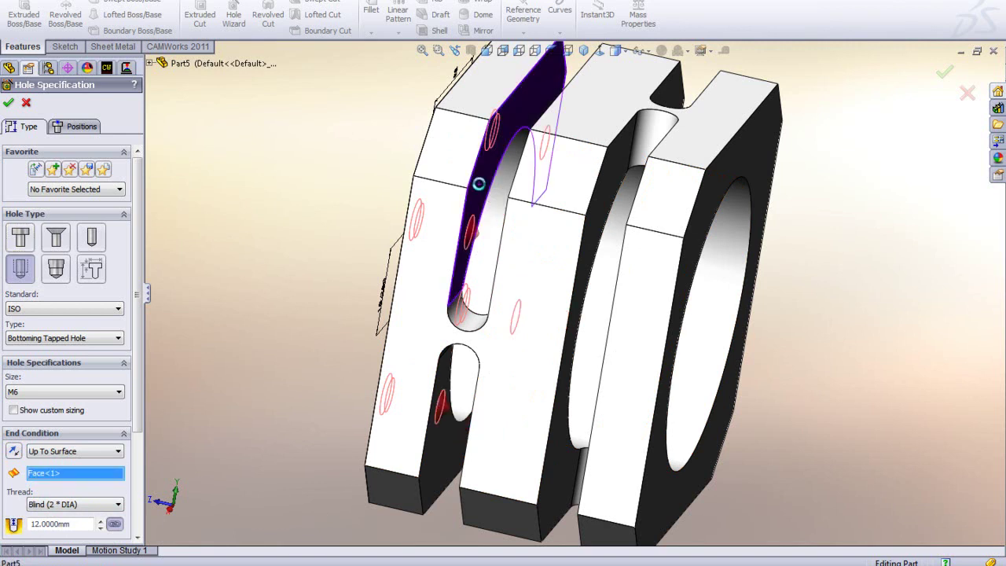
right_click(413, 369)
Step: Hide the feature dimensions displayed around the part
scroll(369, 214, "up", 3)
middle_click_drag(367, 209, 388, 356)
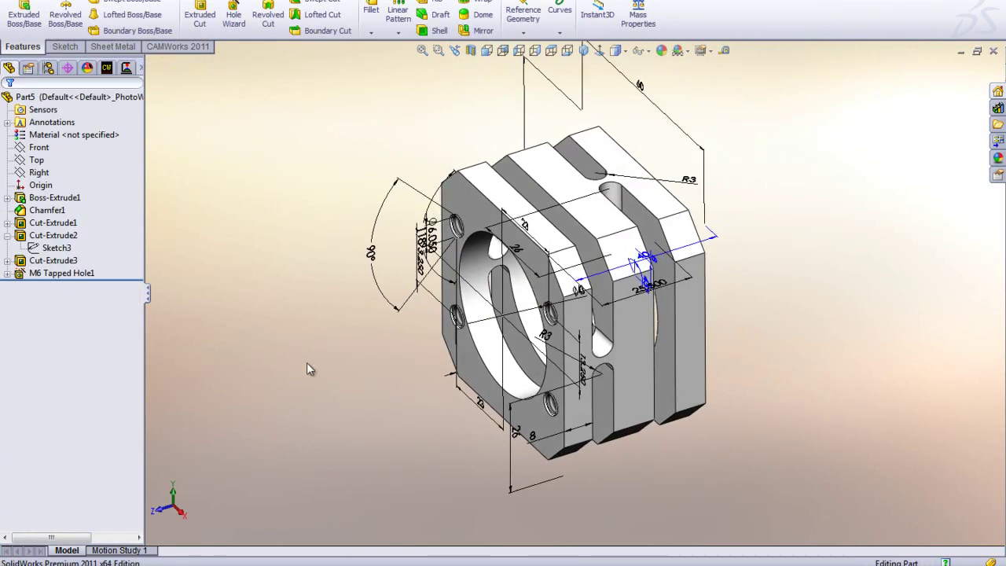
right_click(35, 123)
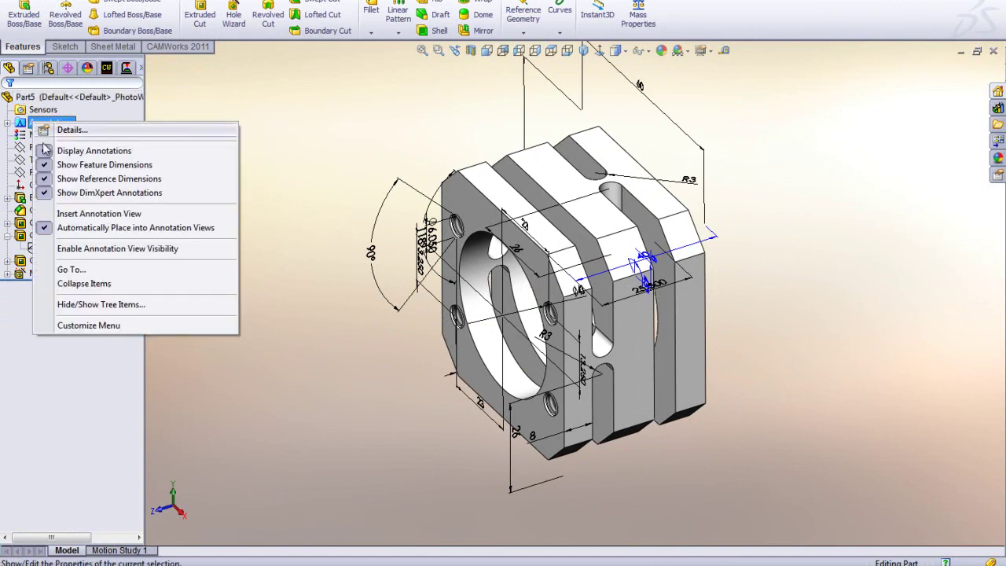
left_click(69, 165)
Step: Create four ISO M6 bottoming tapped holes placed freehand near the corners of the opposite end face
middle_click_drag(440, 314, 212, 330)
left_click(235, 19)
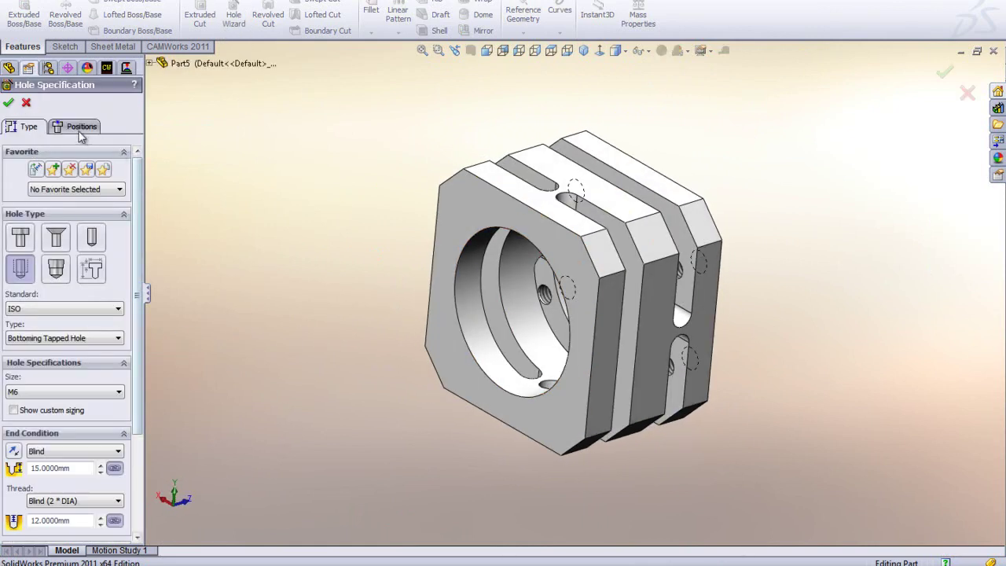
left_click(79, 129)
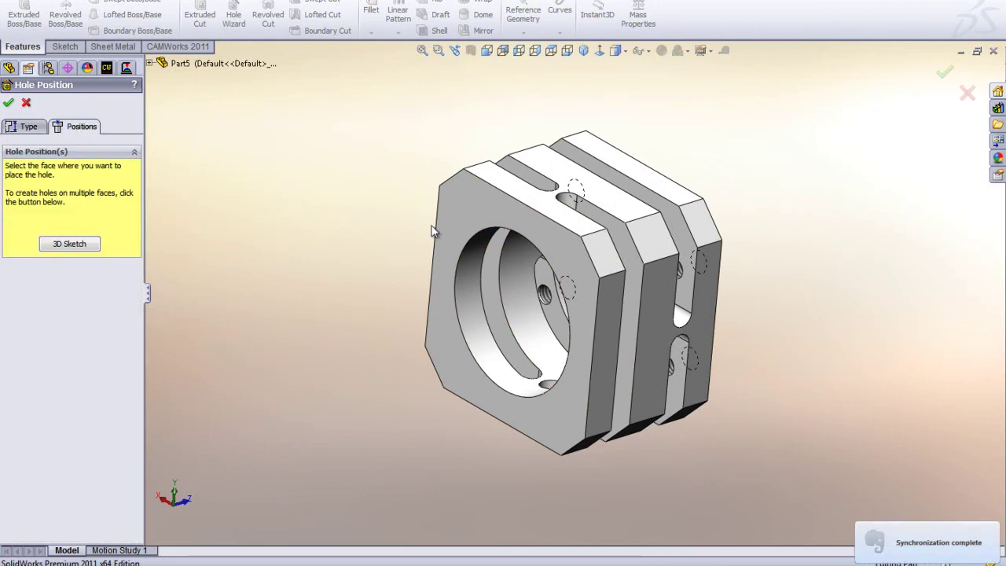
left_click(463, 215)
left_click(574, 257)
left_click(562, 413)
left_click(454, 363)
right_click(287, 373)
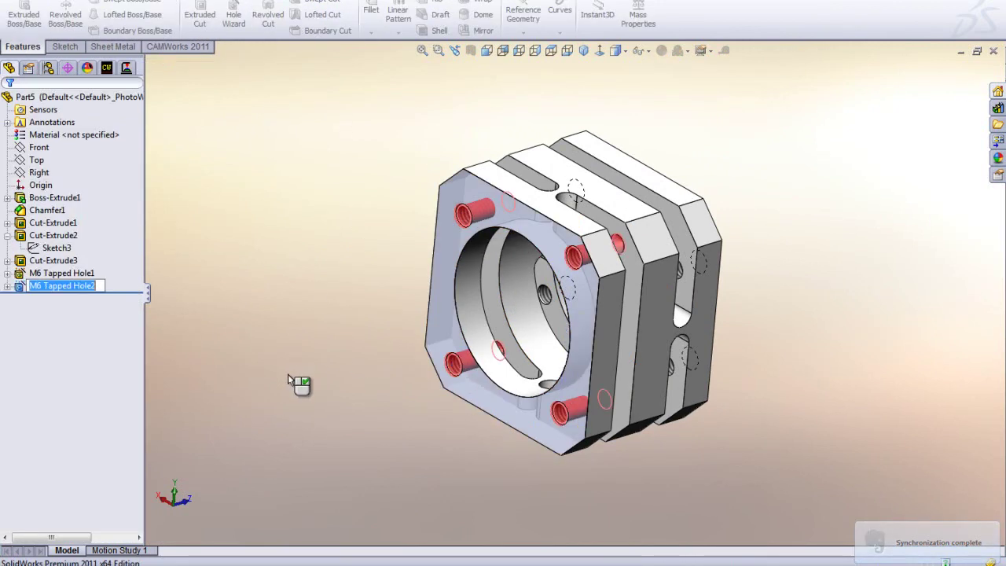
Step: Edit the second tapped-hole set's positions and make its upper negative-X point concentric with the matching hole on the other end face
left_click(62, 289)
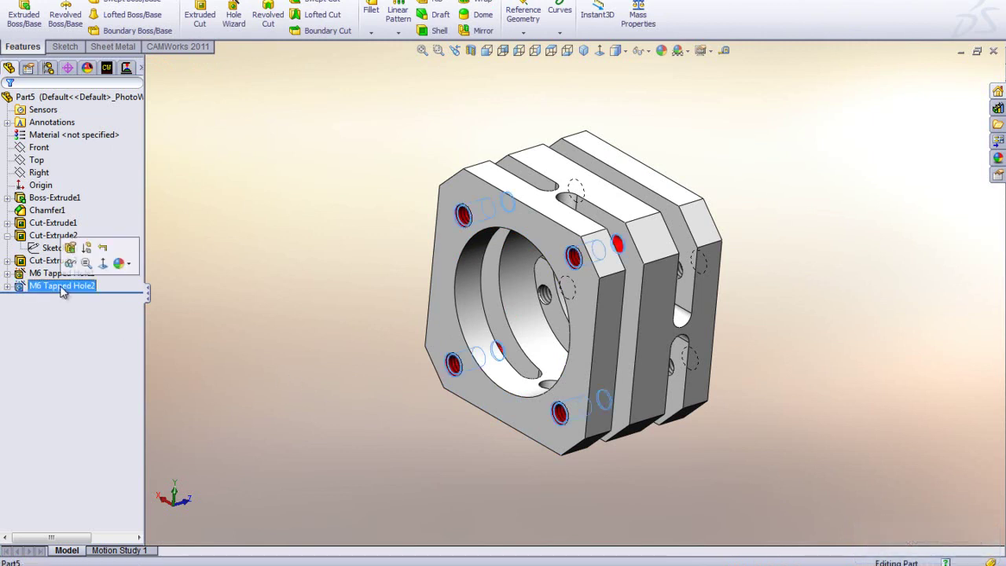
left_click(70, 249)
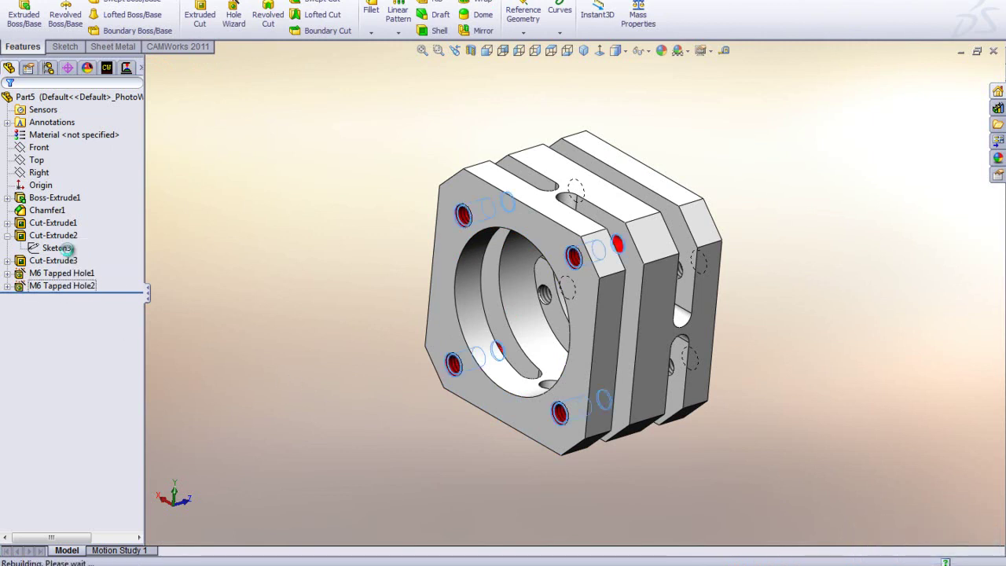
left_click(70, 126)
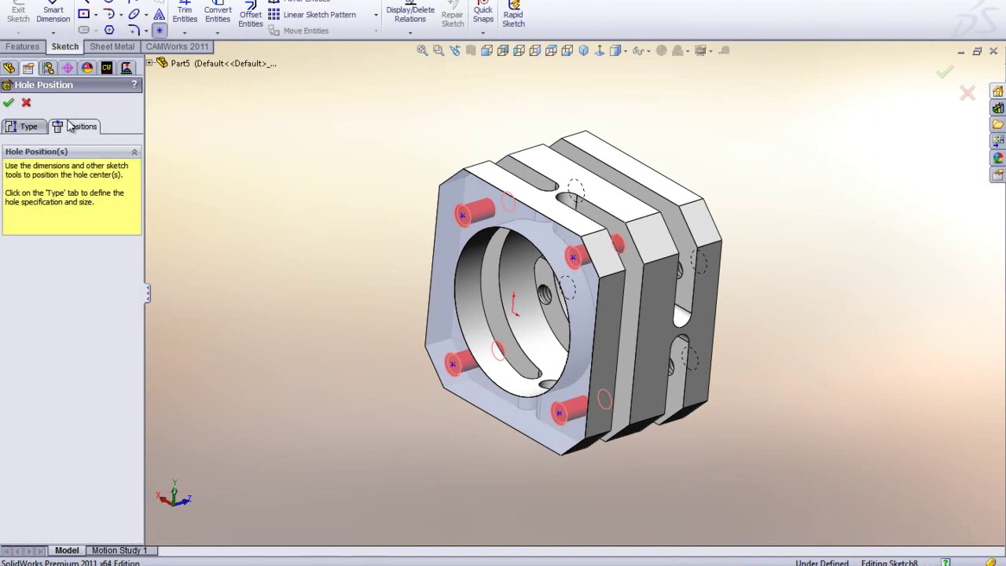
right_click(321, 227)
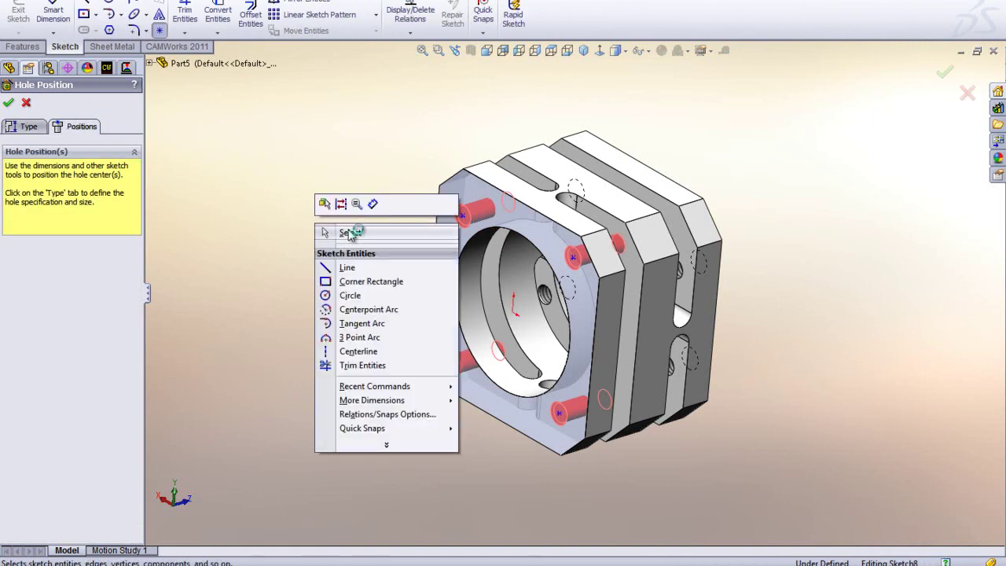
left_click(353, 231)
middle_click_drag(428, 301, 360, 330)
scroll(717, 240, "down", 3)
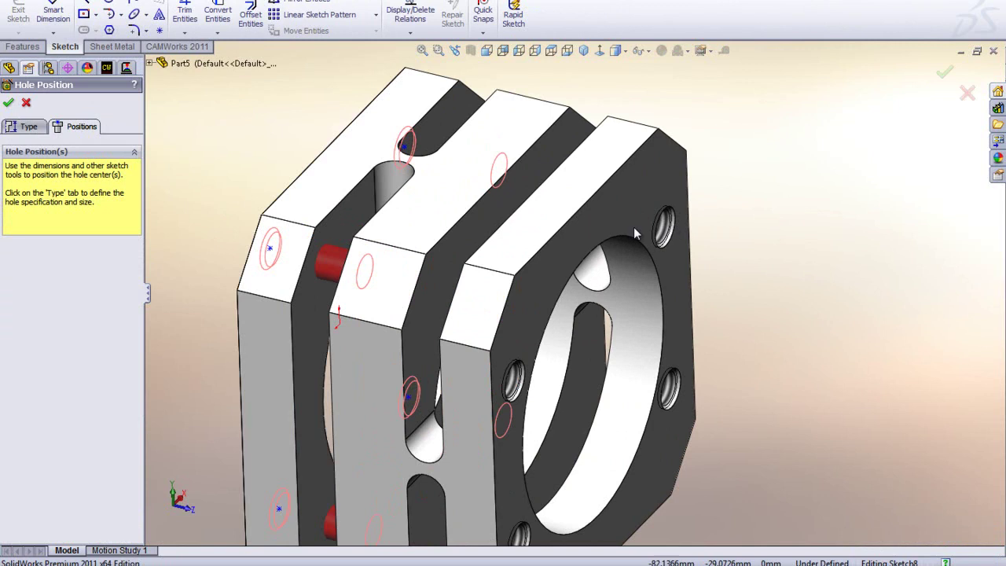
left_click(269, 250)
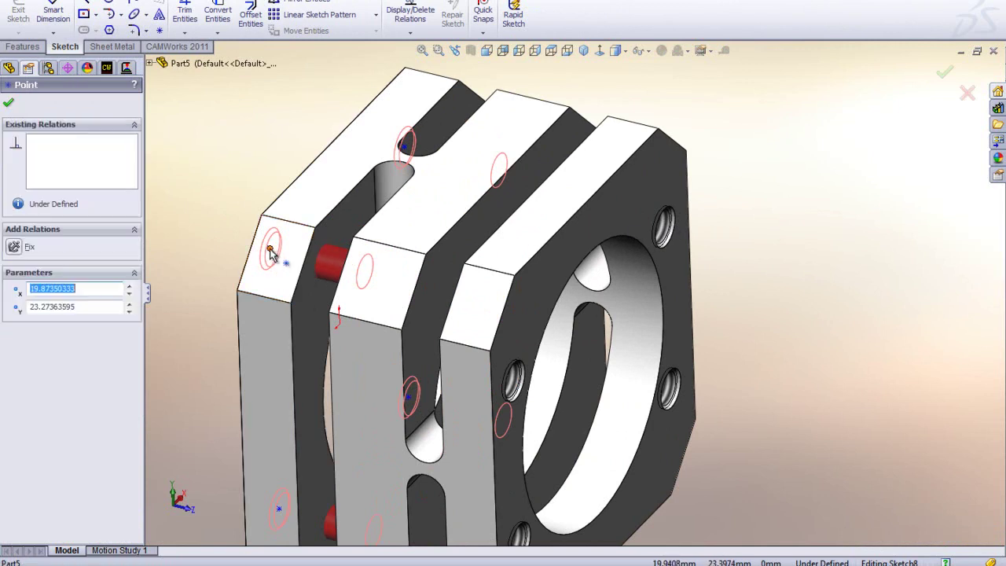
left_click(517, 400, "ctrl")
left_click(42, 328)
Step: Make the lower negative-X hole point concentric with the matching hole's edge on the other end face
scroll(433, 410, "up", 3)
scroll(539, 353, "down", 5)
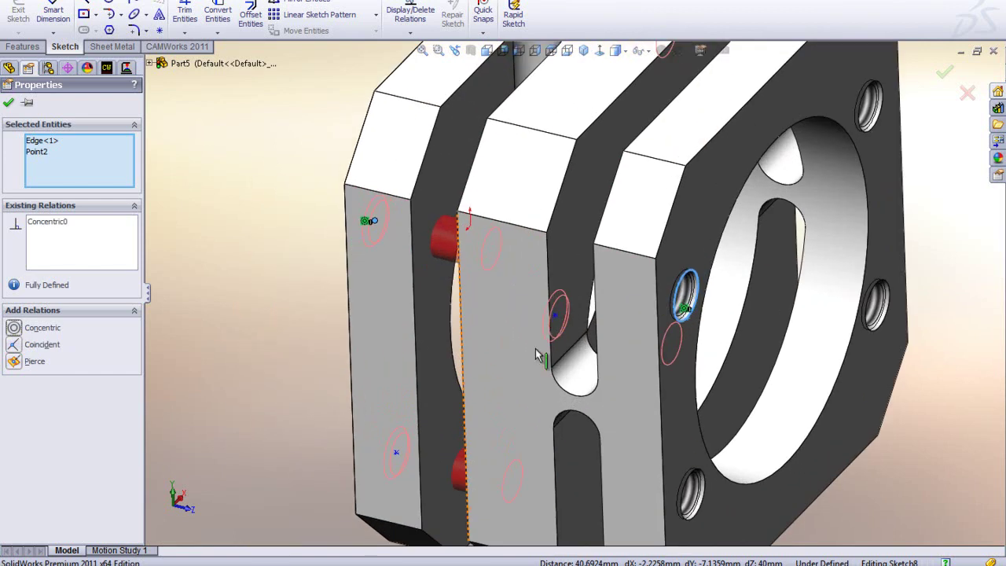
left_click(396, 455)
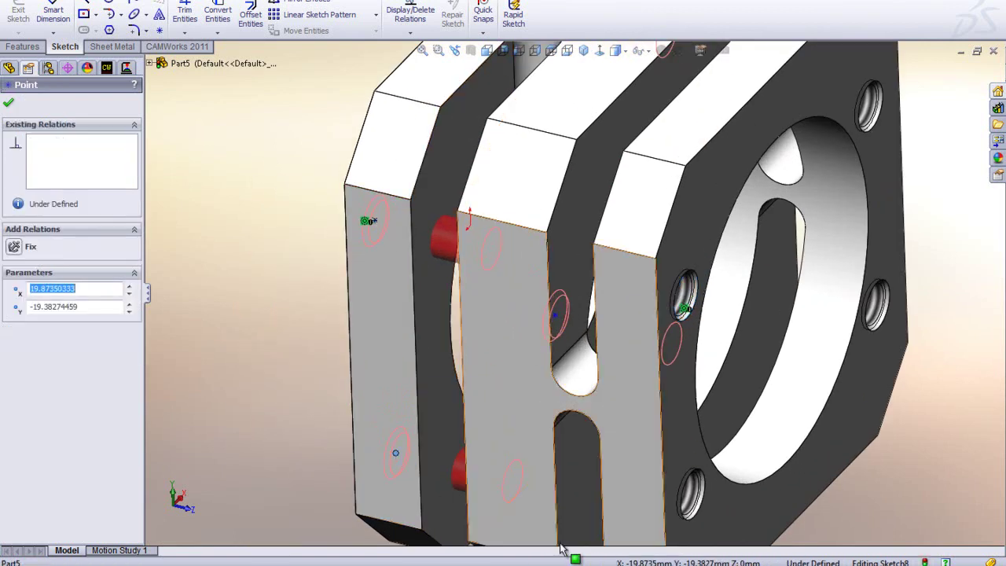
left_click(698, 517, "ctrl")
left_click(23, 328)
Step: Make the lower positive-X hole point concentric with the matching hole's edge on the other end face
key("f")
mouse_move(660, 367)
middle_mouse_down()
mouse_move(598, 322)
mouse_move(503, 427)
mouse_move(640, 345)
middle_mouse_up()
scroll(685, 369, "down", 5)
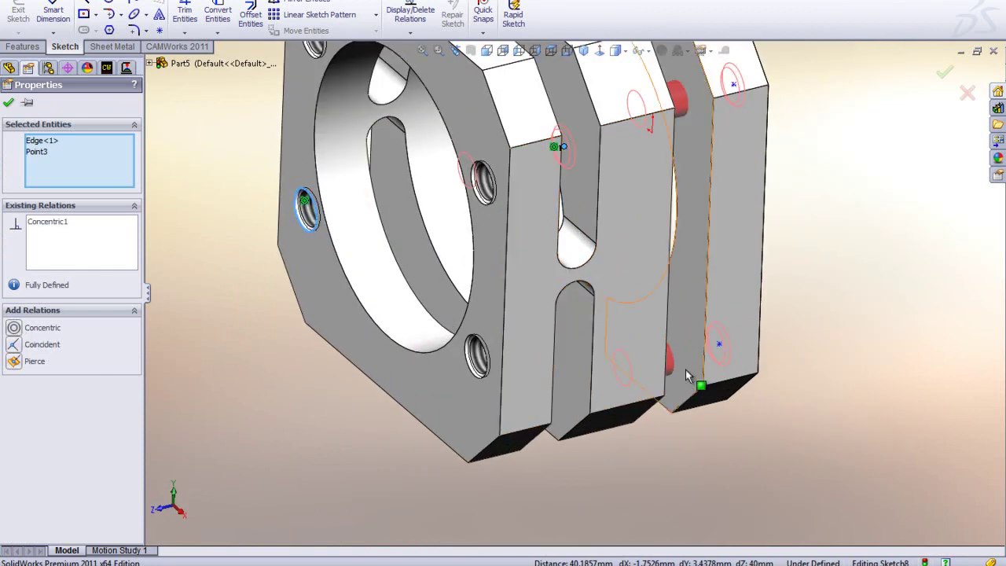
left_click(718, 345)
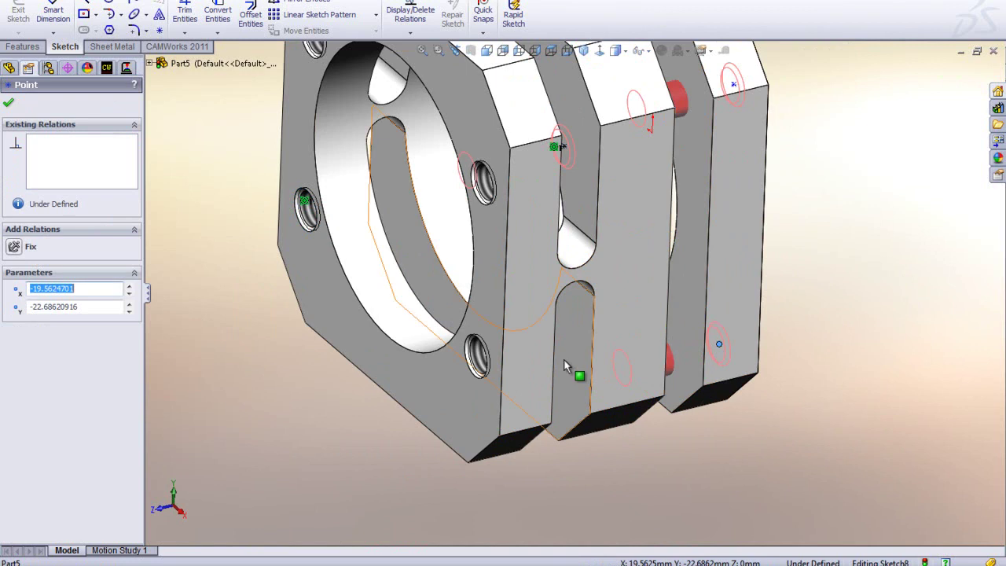
left_click(475, 375, "ctrl")
left_click(14, 329)
Step: Make the upper positive-X hole point concentric with the matching hole's edge and clear the selection
scroll(585, 232, "up", 5)
scroll(577, 243, "down", 5)
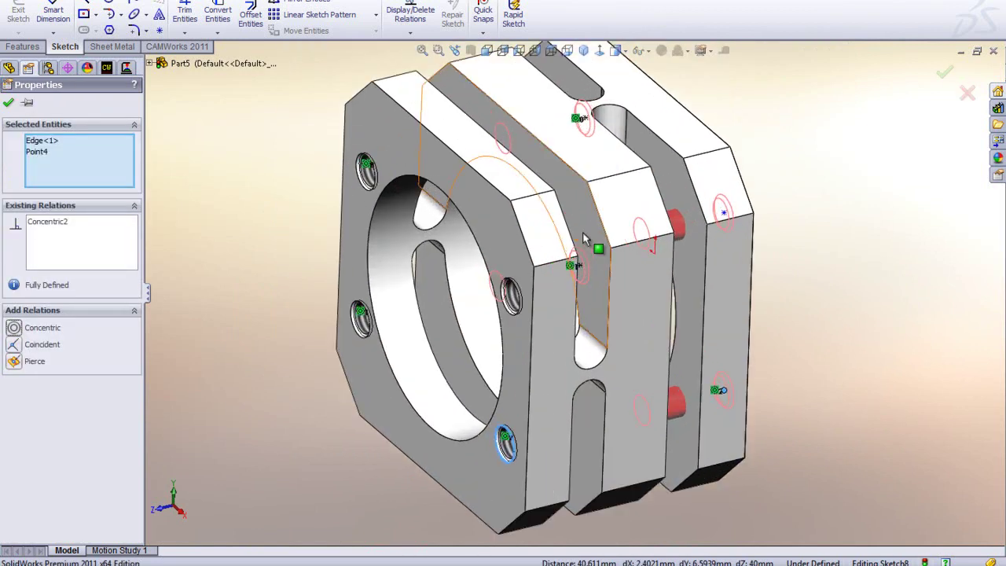
left_click(724, 213)
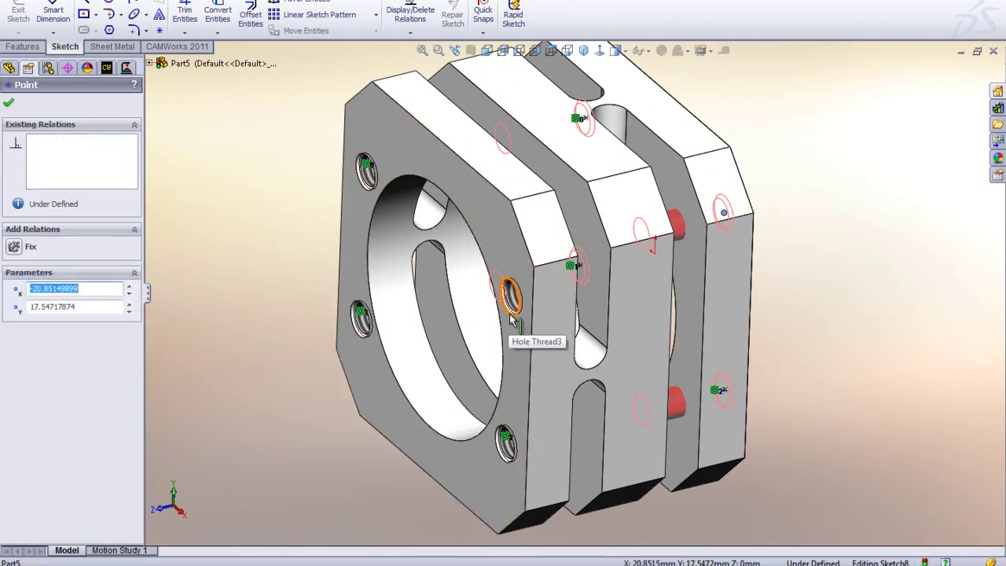
left_click(510, 306, "ctrl")
left_click(41, 328)
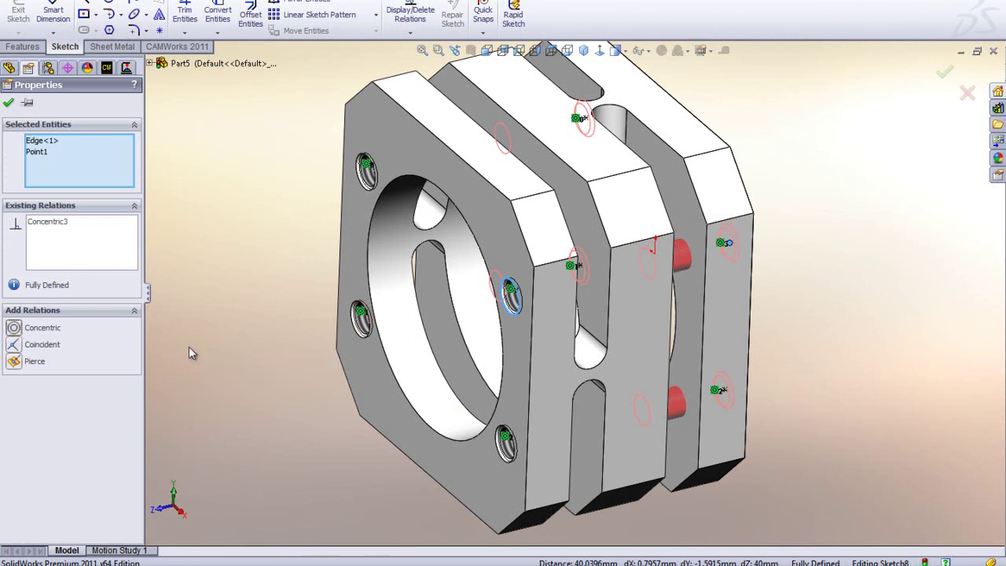
left_click(188, 182)
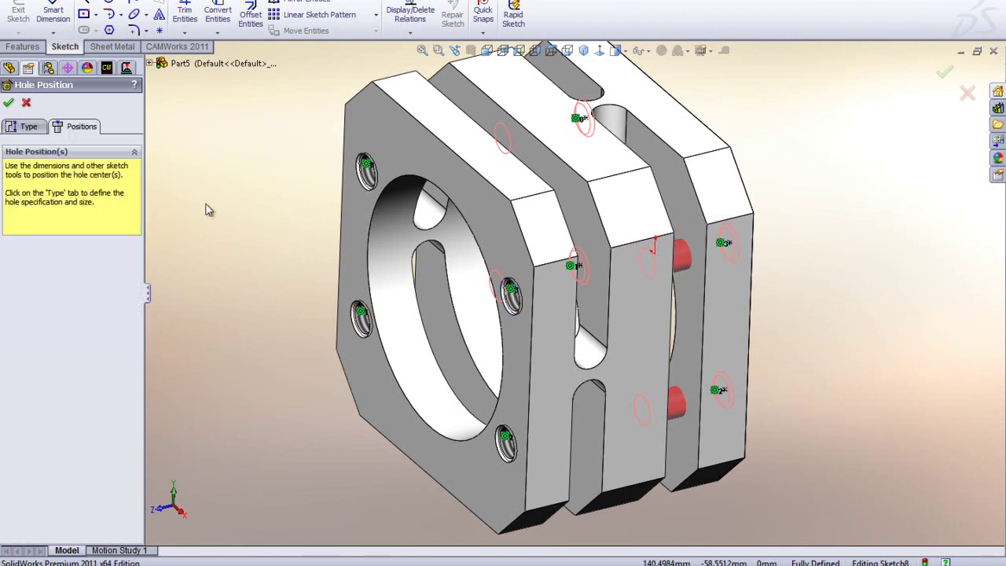
Step: Set the second hole set's end condition to Up To Surface on its plate's slot-side face and complete the feature
mouse_move(291, 296)
middle_mouse_down()
mouse_move(286, 224)
mouse_move(550, 276)
mouse_move(658, 224)
middle_mouse_up()
left_click(24, 127)
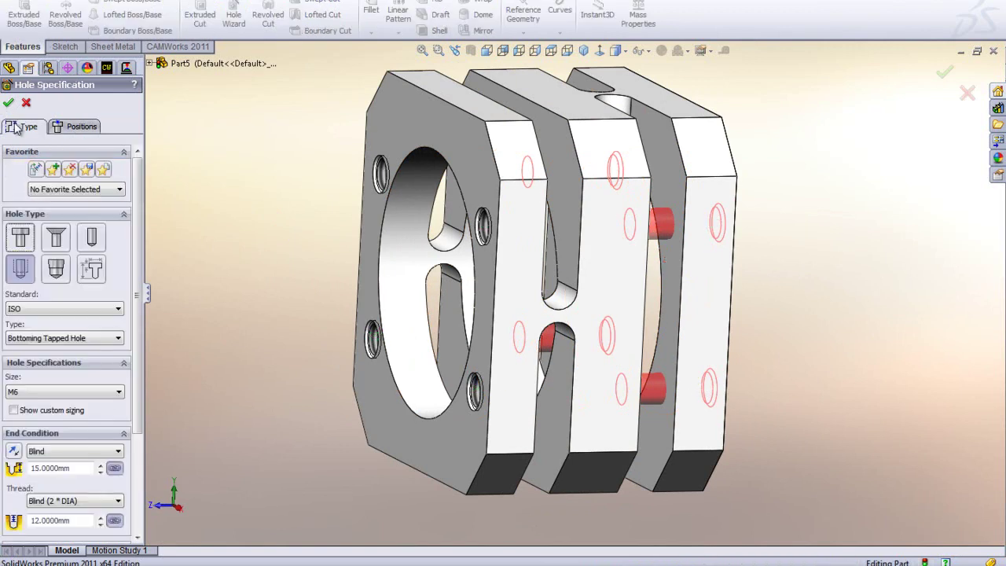
left_click(40, 455)
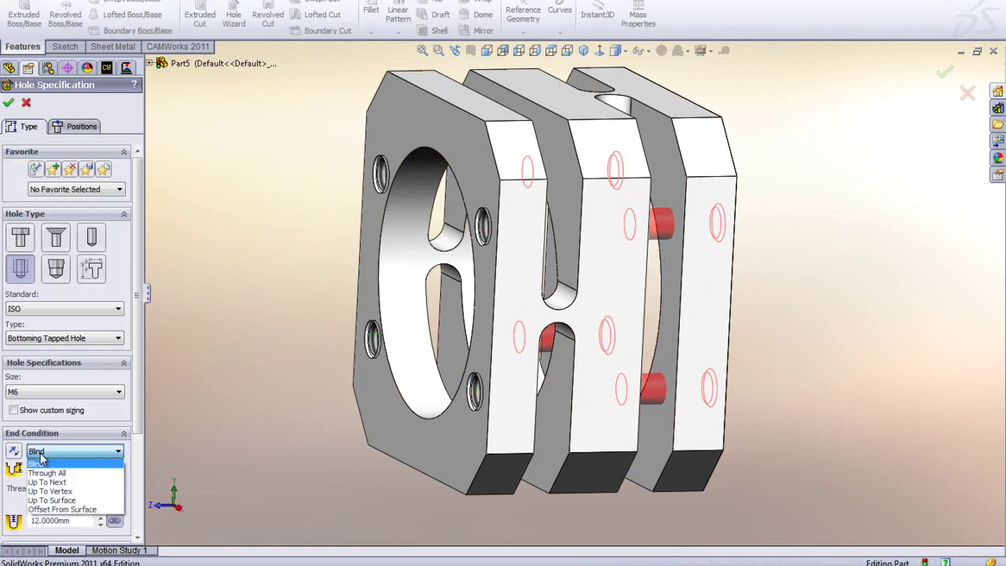
left_click(47, 504)
left_click(670, 182)
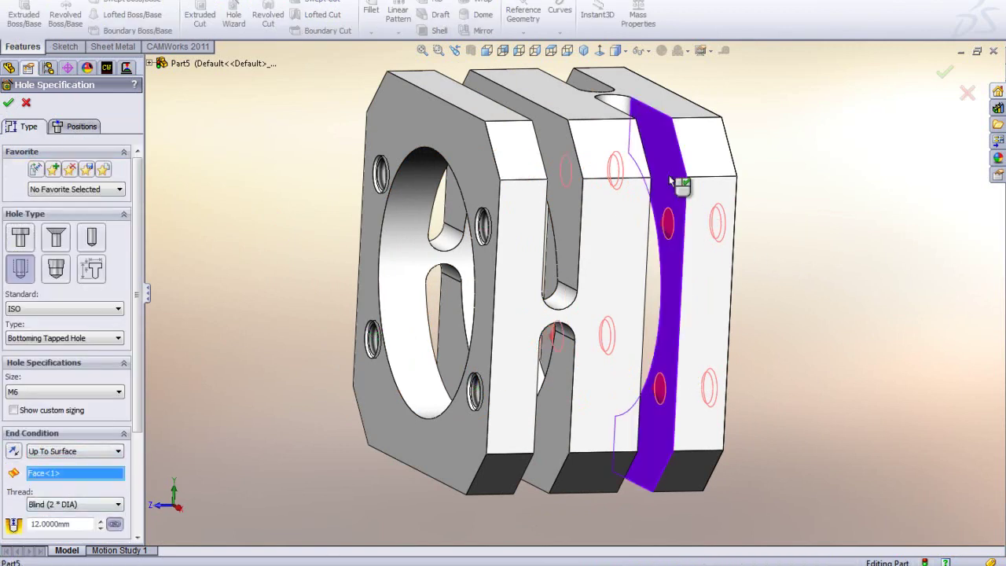
key("Return")
left_click(792, 152)
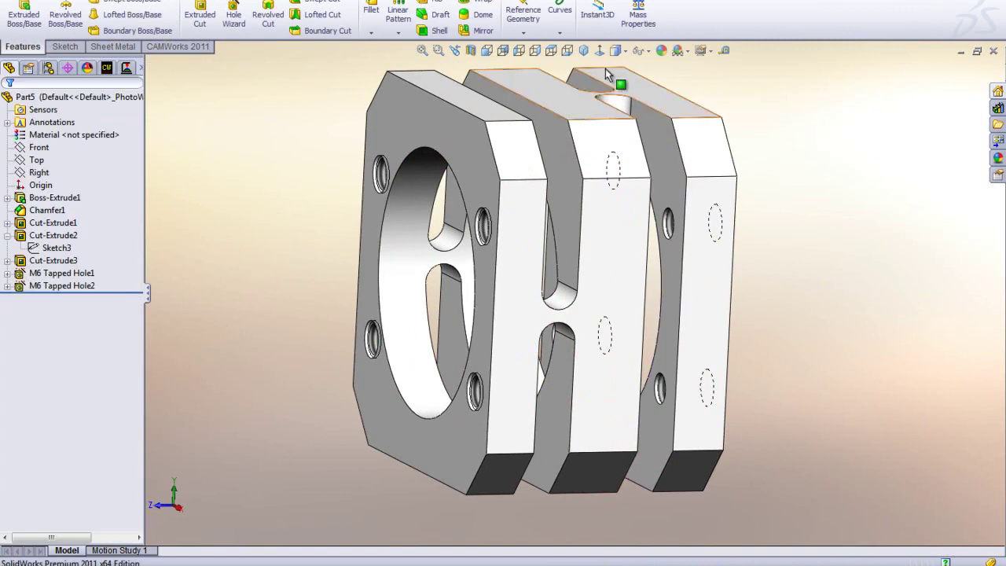
Step: Compare the part in isometric view with the MFG.com drawing and collapse the Cut-Extrude2 feature
left_click(585, 51)
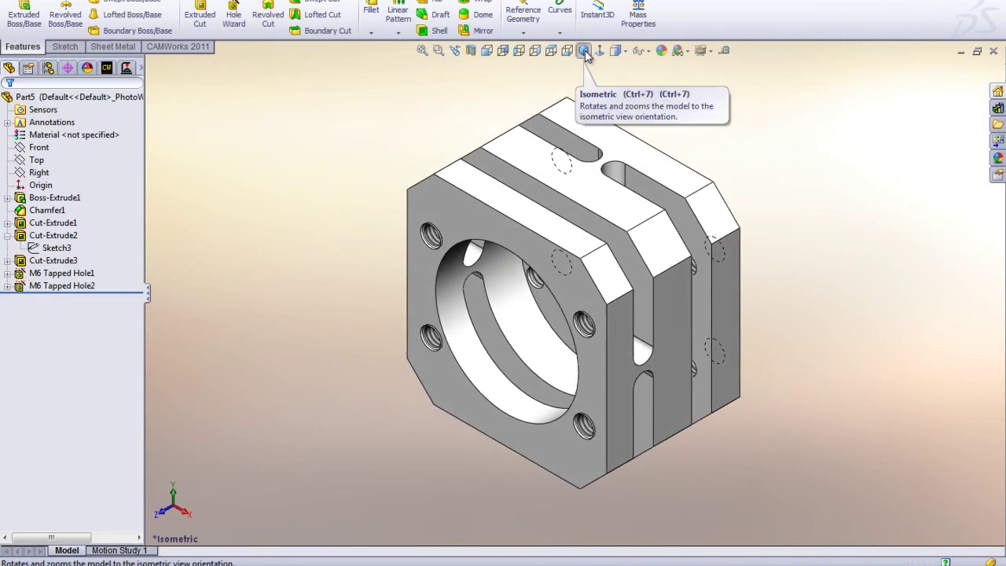
key("alt+Tab")
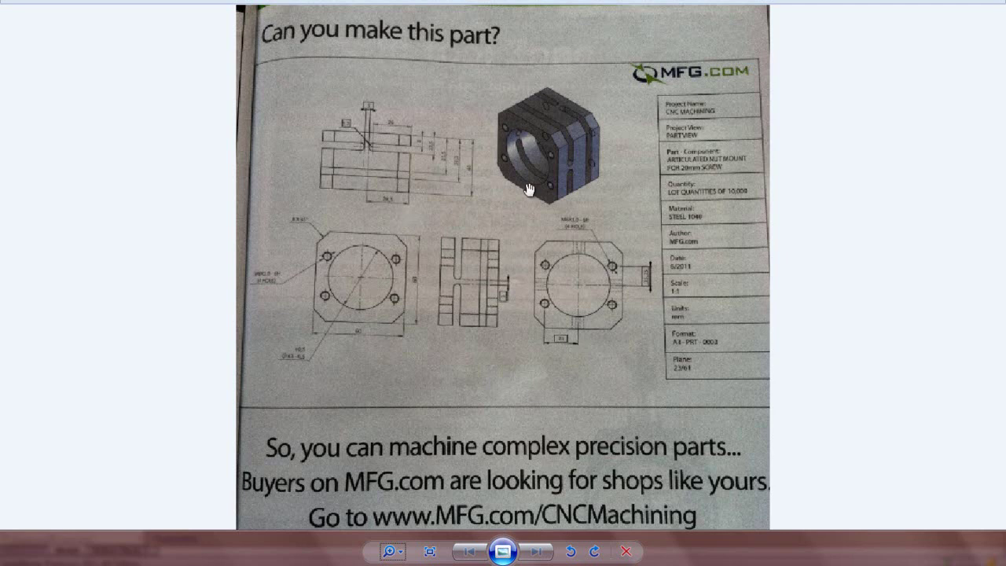
key("alt+Tab")
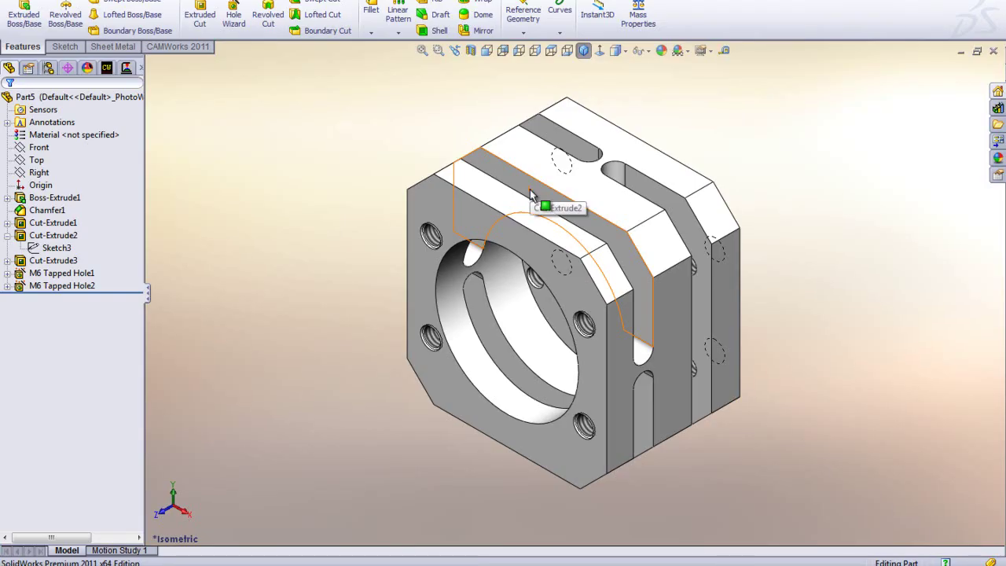
left_click(6, 235)
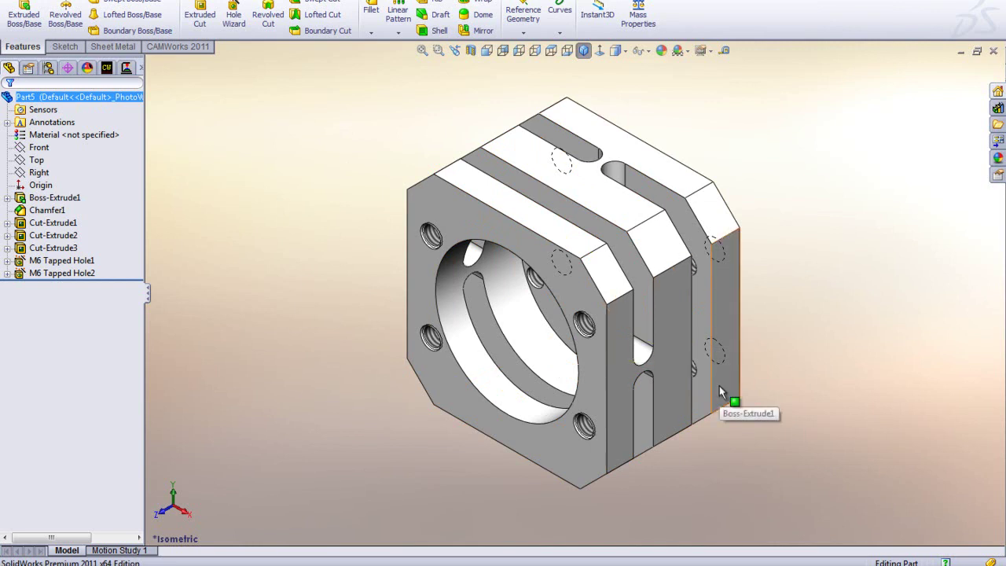
Step: Switch to the running PowerPoint slide show
mouse_move(755, 565)
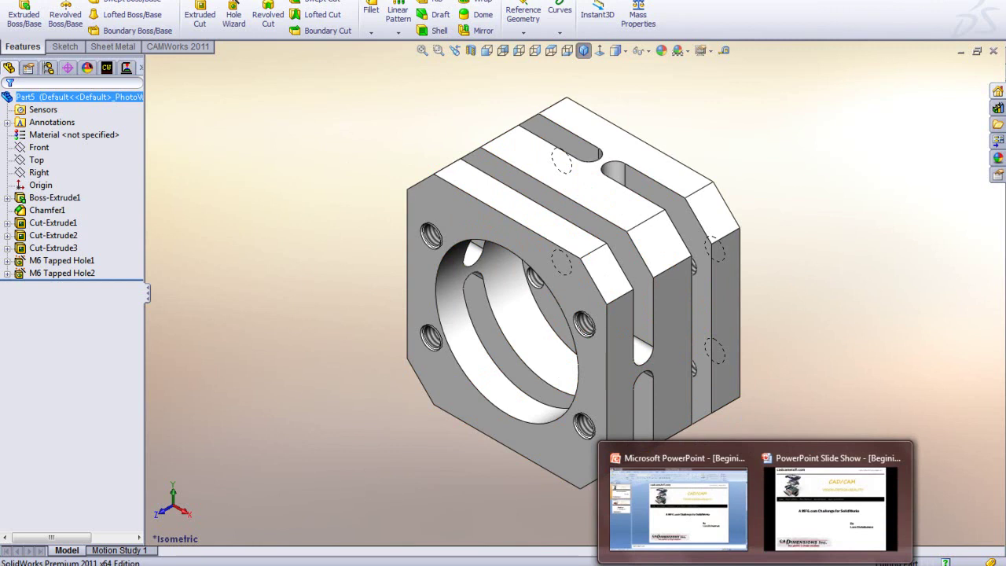
left_click(803, 555)
left_click(817, 528)
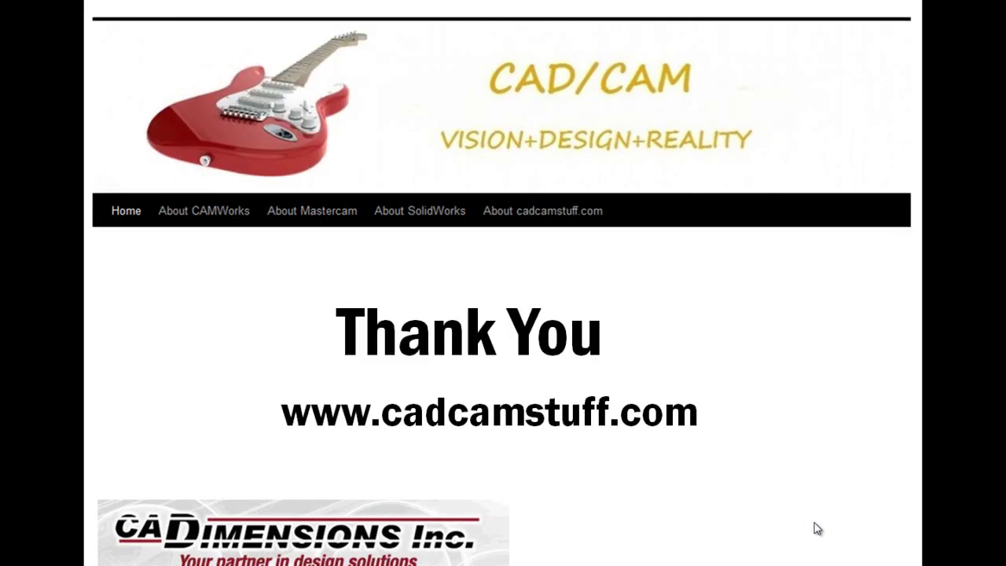